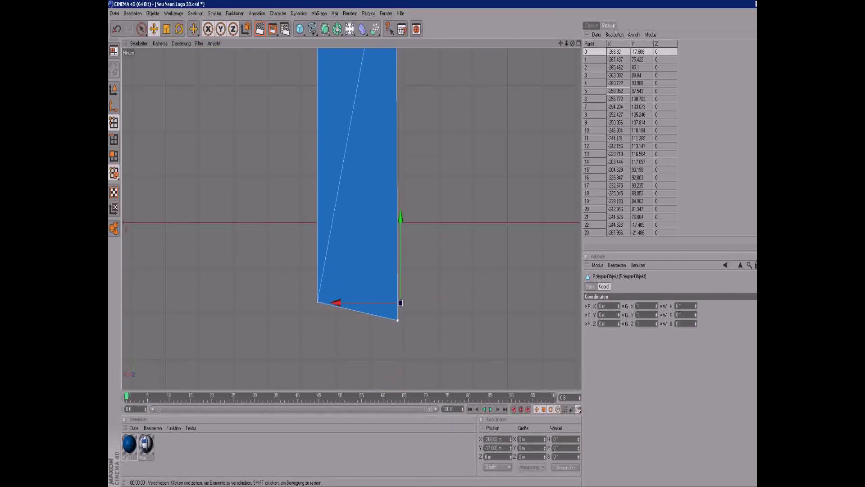
- Move the polygon's lowest corner point, number 23, up to Y -17.534 and set its X to -268.82
{"action": "left_click", "coordinate": [401, 303]}
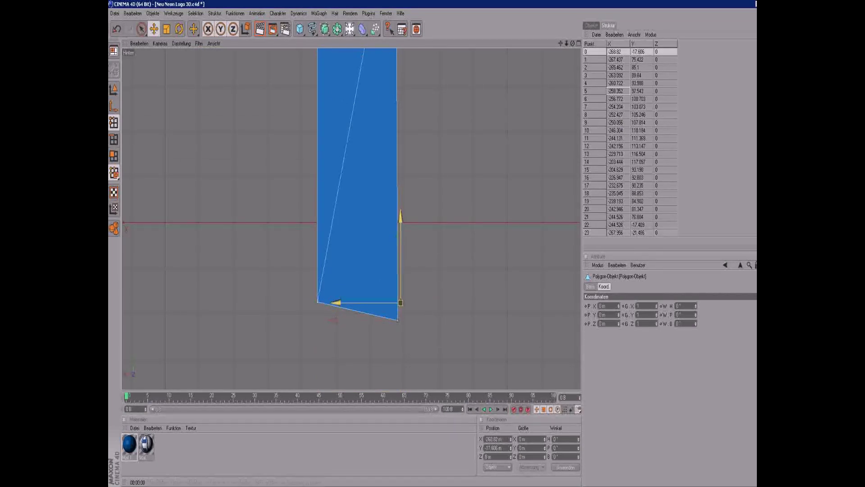
{"action": "left_click", "coordinate": [397, 321]}
{"action": "left_click_drag", "start_coordinate": [397, 321], "coordinate": [396, 303]}
{"action": "double_click", "coordinate": [615, 51]}
{"action": "type", "text": "-268.82"}
{"action": "key", "text": "Return"}
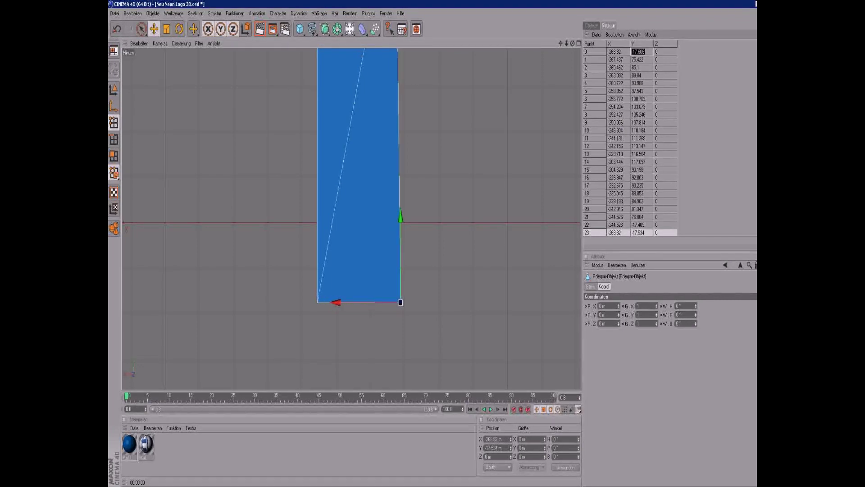
- Set point 0's Y to -17.534 and remove the duplicate corner point 23
{"action": "key", "text": "ctrl+z"}
{"action": "key", "text": "ctrl+y"}
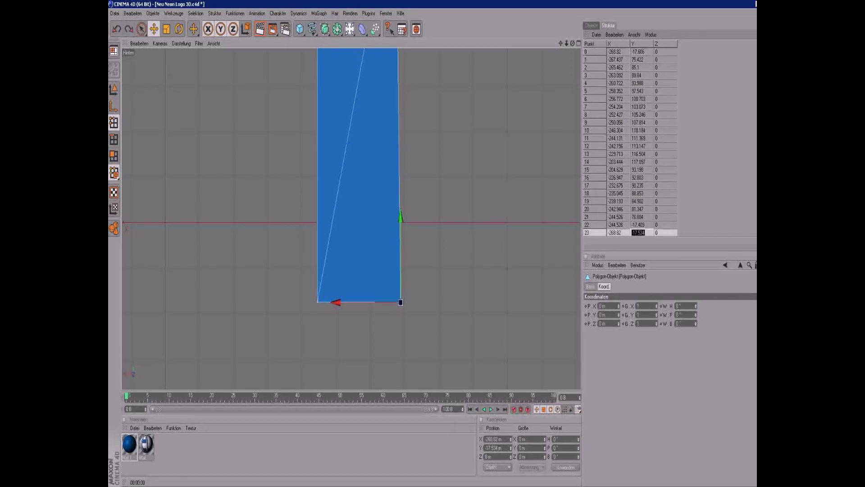
{"action": "key", "text": "ctrl+z"}
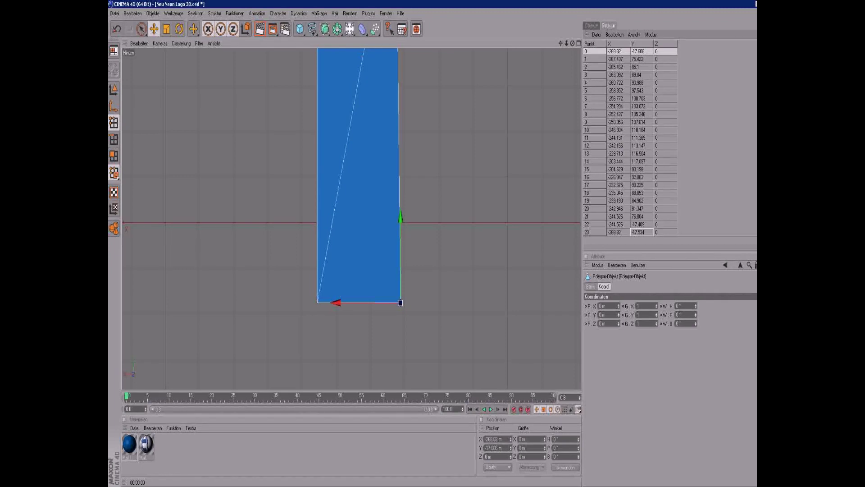
{"action": "key", "text": "ctrl+z"}
{"action": "key", "text": "ctrl+z"}
{"action": "key", "text": "ctrl+z"}
{"action": "key", "text": "ctrl+y"}
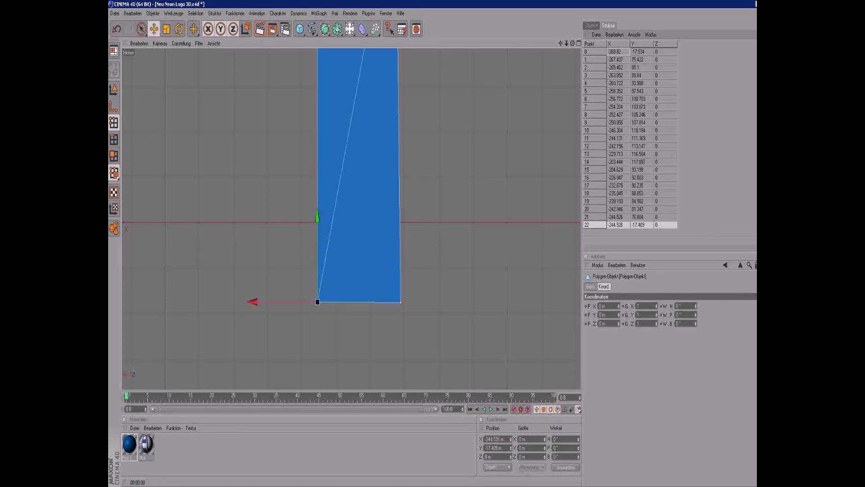
- Align point 21 on the inner start of the bend with point 1 by setting its Y to 75.422
{"action": "key", "text": "ctrl+z"}
{"action": "key", "text": "ctrl+z"}
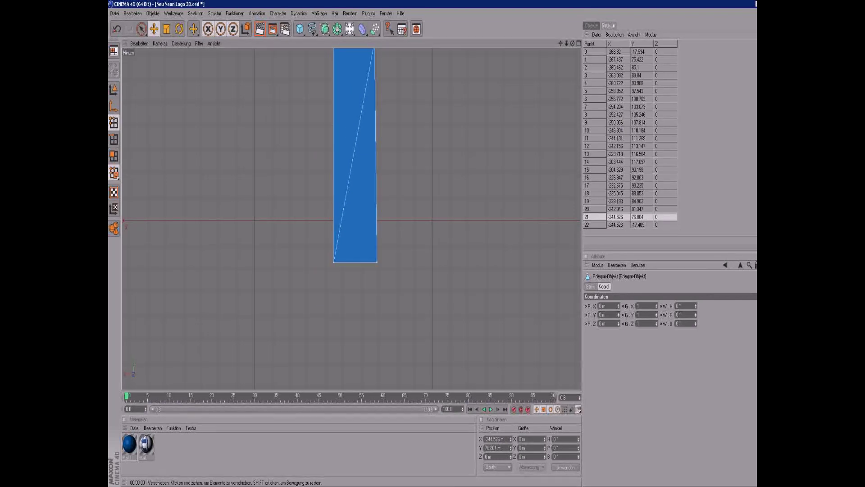
{"action": "key", "text": "ctrl+z"}
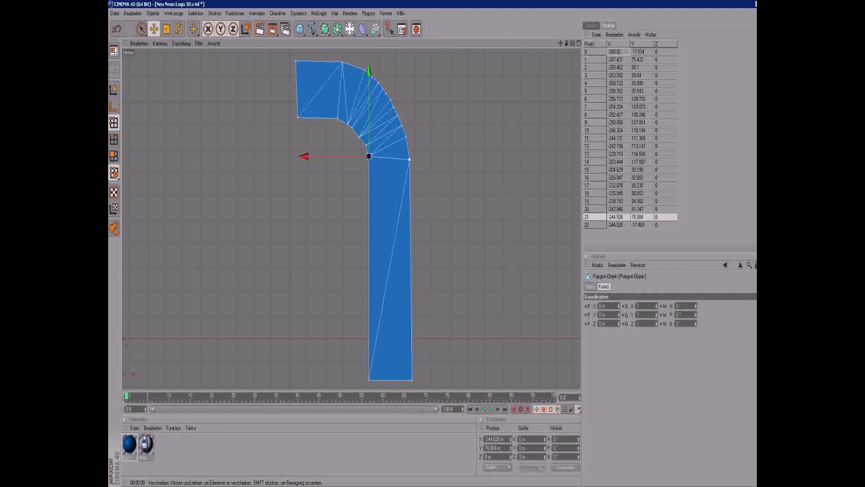
{"action": "key", "text": "ctrl+z"}
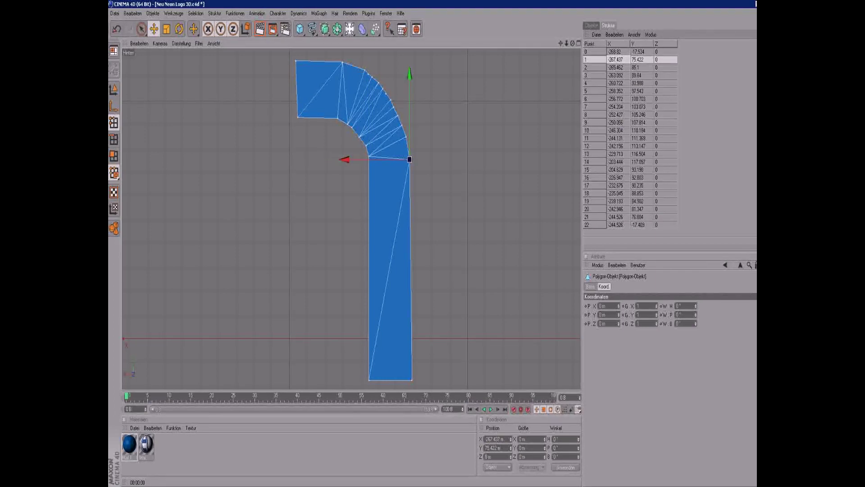
{"action": "key", "text": "ctrl+z"}
{"action": "key", "text": "ctrl+y"}
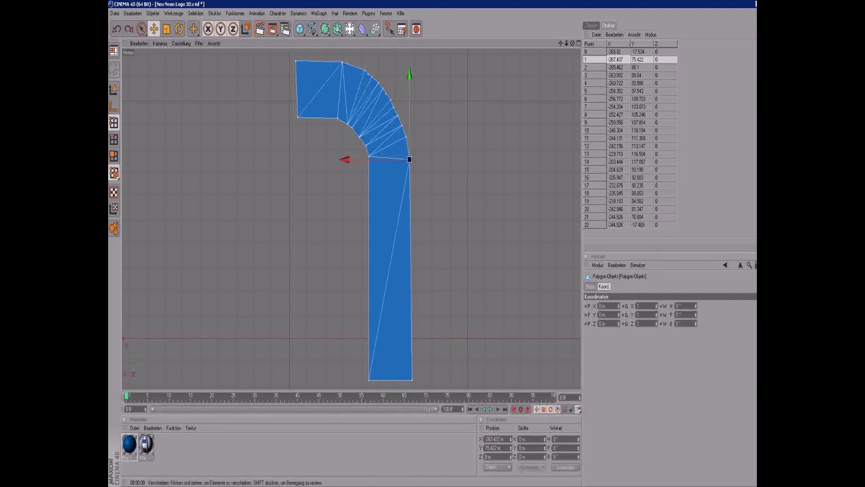
{"action": "key", "text": "ctrl+y"}
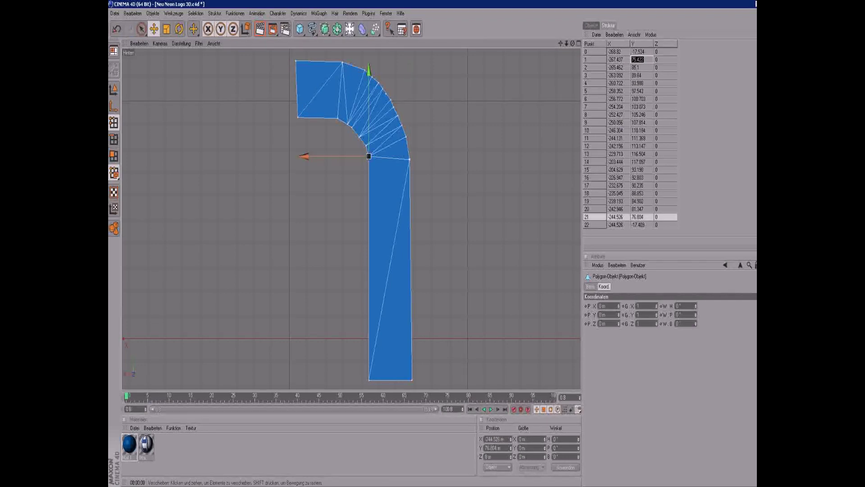
- Set point 22's Y to -17.534 and the X of end points 14 and 15 to -204.028
{"action": "left_click", "coordinate": [369, 380]}
{"action": "left_click", "coordinate": [412, 380]}
{"action": "double_click", "coordinate": [639, 51]}
{"action": "key", "text": "ctrl+z"}
{"action": "key", "text": "ctrl+z"}
{"action": "key", "text": "ctrl+z"}
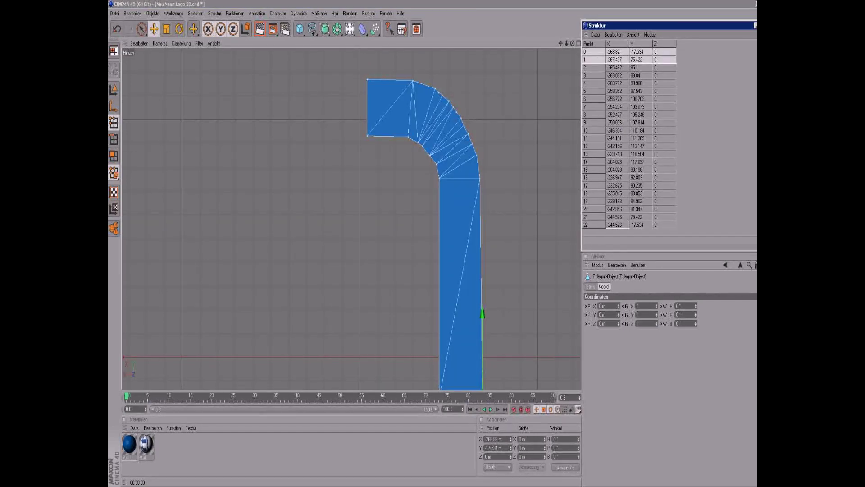
- Try to duplicate all of the polygon's points within the structure table
{"action": "left_click_drag", "start_coordinate": [595, 51], "coordinate": [595, 229]}
{"action": "scroll", "coordinate": [629, 142], "scroll_direction": "down", "scroll_amount": 5}
{"action": "left_click", "coordinate": [595, 67]}
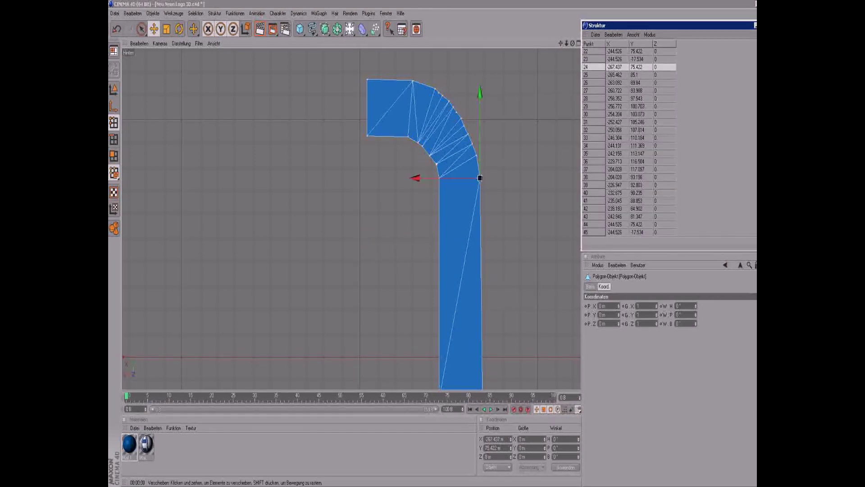
{"action": "key", "text": "ctrl+z"}
{"action": "key", "text": "ctrl+z"}
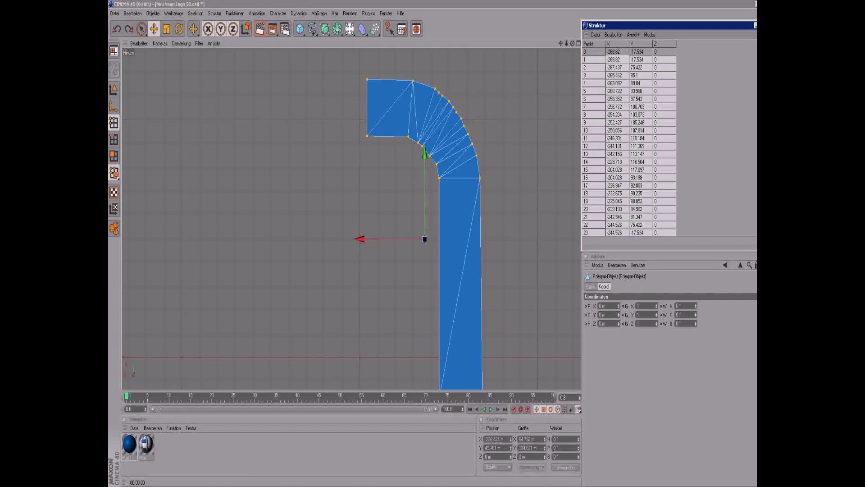
{"action": "key", "text": "ctrl+z"}
{"action": "key", "text": "ctrl+shift+a"}
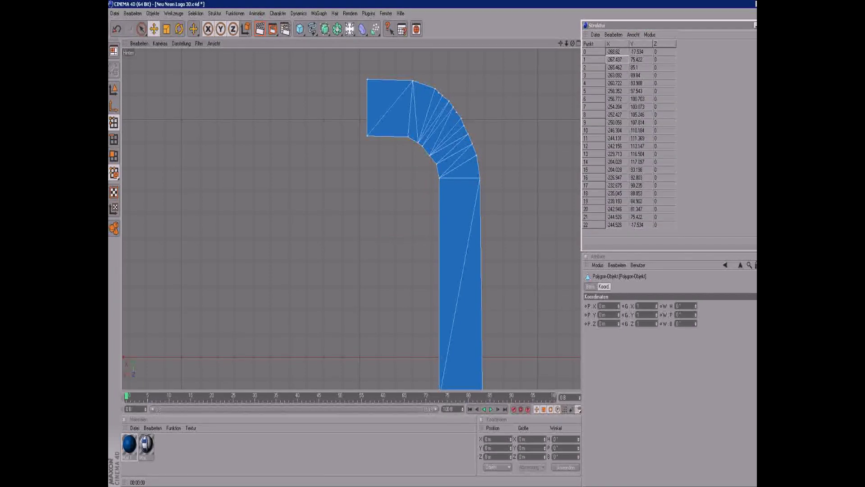
- Select all points from 0 to 22 in the structure table and close the Structure window
{"action": "left_click", "coordinate": [595, 51]}
{"action": "left_click", "coordinate": [595, 59], "text": "shift"}
{"action": "key", "text": "shift+Down"}
{"action": "key", "text": "shift+Down"}
{"action": "key", "text": "shift+Down"}
{"action": "key", "text": "shift+Down"}
{"action": "key", "text": "shift+Down"}
{"action": "key", "text": "shift+Down"}
{"action": "key", "text": "shift+Down"}
{"action": "key", "text": "shift+Down"}
{"action": "key", "text": "shift+Down"}
{"action": "key", "text": "shift+Down"}
{"action": "key", "text": "shift+Down"}
{"action": "key", "text": "shift+Down"}
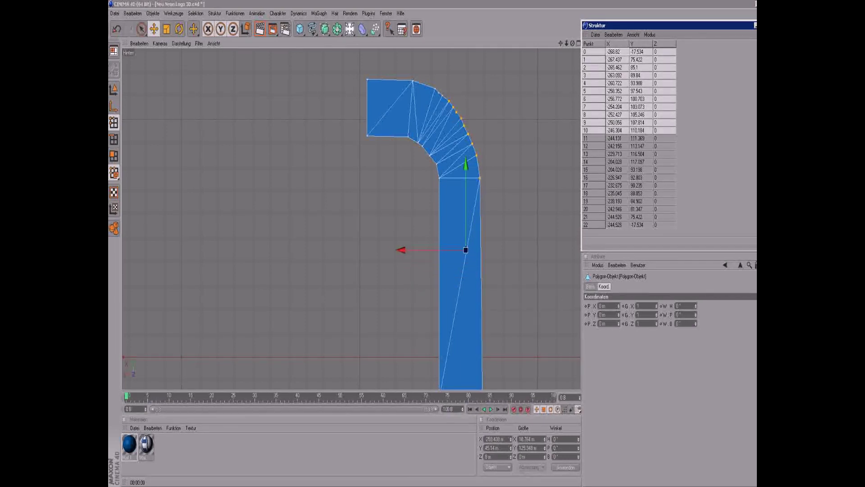
{"action": "key", "text": "shift+Down"}
{"action": "key", "text": "shift+Down"}
{"action": "key", "text": "shift+Down"}
{"action": "key", "text": "shift+Down"}
{"action": "key", "text": "shift+Down"}
{"action": "key", "text": "shift+Down"}
{"action": "key", "text": "shift+Down"}
{"action": "key", "text": "shift+Down"}
{"action": "key", "text": "shift+Down"}
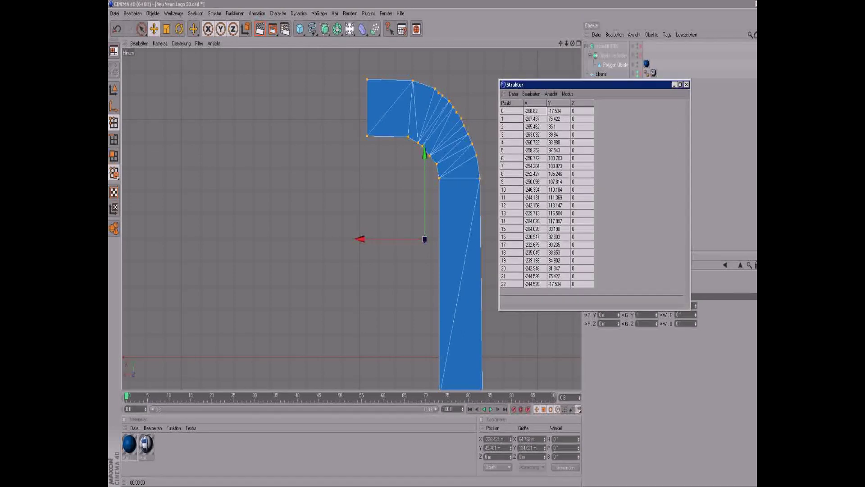
{"action": "left_click", "coordinate": [686, 84]}
{"action": "left_click", "coordinate": [651, 35]}
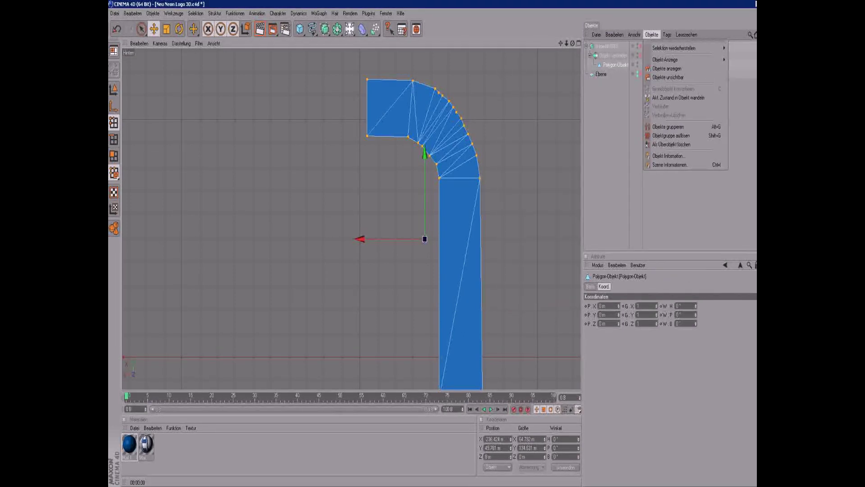
{"action": "mouse_move", "coordinate": [667, 35]}
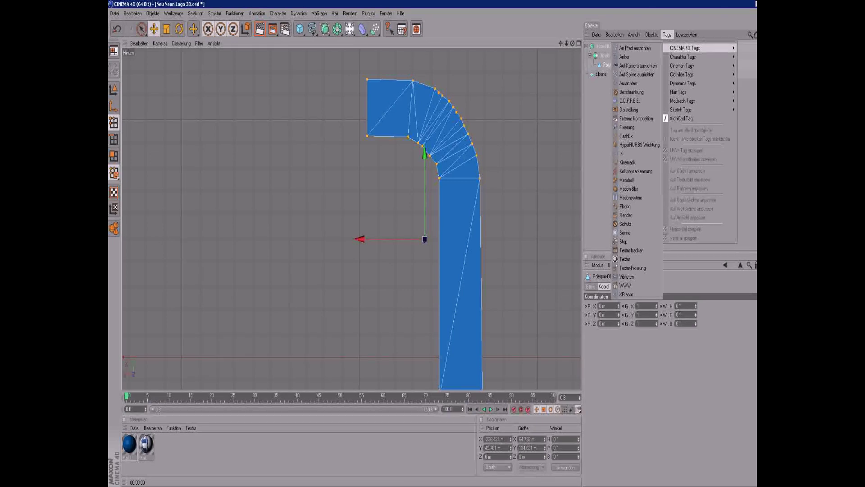
{"action": "mouse_move", "coordinate": [634, 34]}
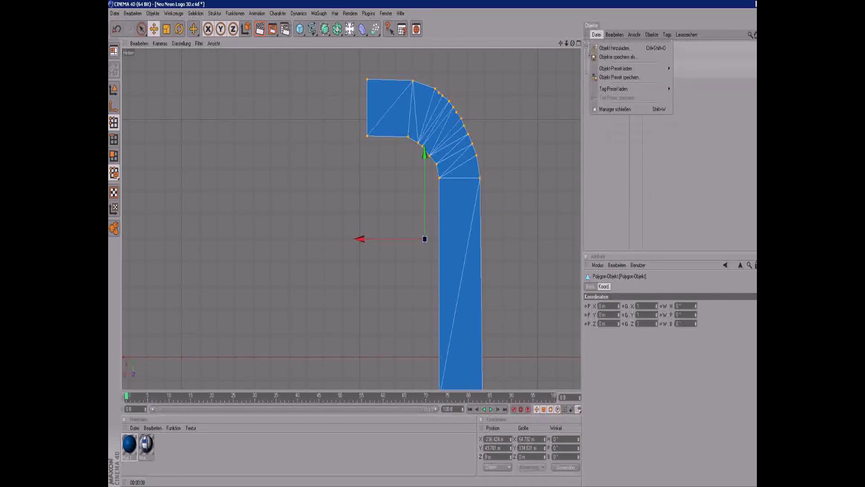
{"action": "key", "text": "Escape"}
- Try to mirror the half letter with a symmetry object and add an empty spline object
{"action": "left_click_drag", "start_coordinate": [313, 29], "coordinate": [411, 72]}
{"action": "left_click", "coordinate": [352, 219]}
{"action": "key", "text": "e"}
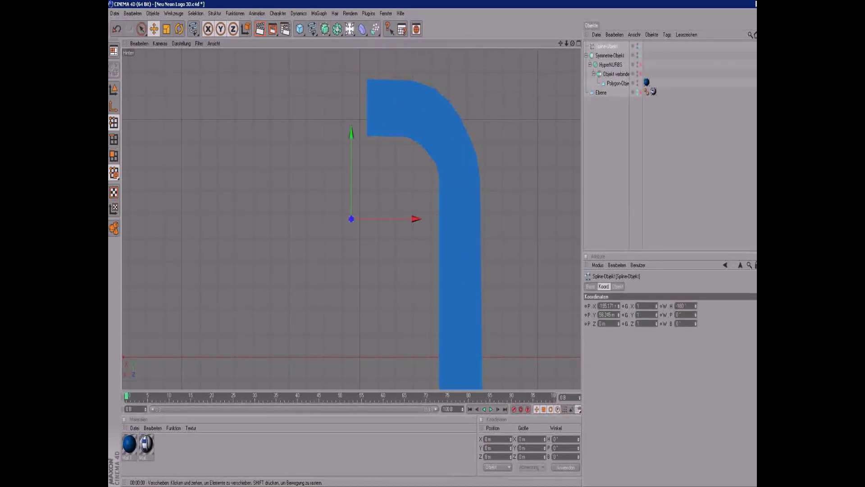
{"action": "key", "text": "Delete"}
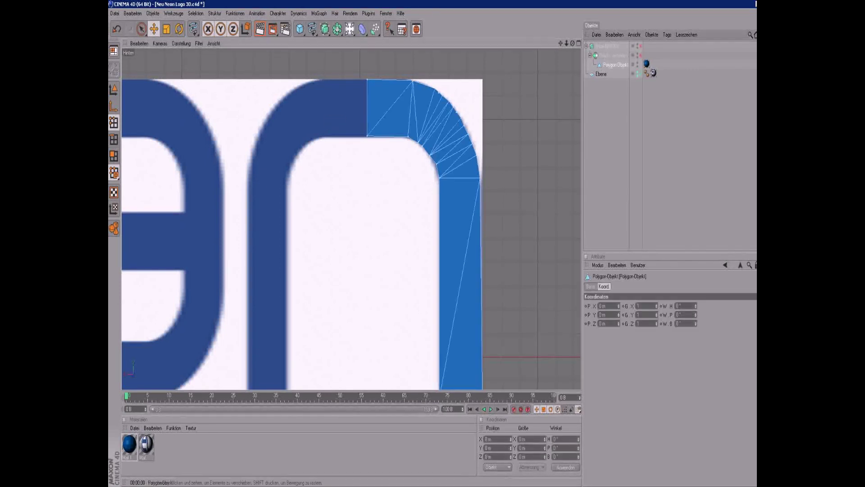
- Activate the Add Point tool and reopen the Structure Manager, docked above the Object Manager
{"action": "right_click", "coordinate": [400, 180]}
{"action": "left_click", "coordinate": [422, 209]}
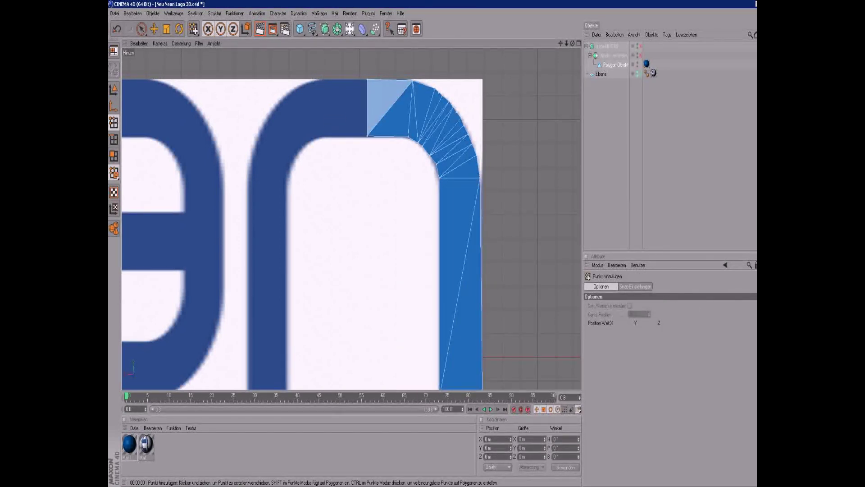
{"action": "left_click", "coordinate": [634, 35]}
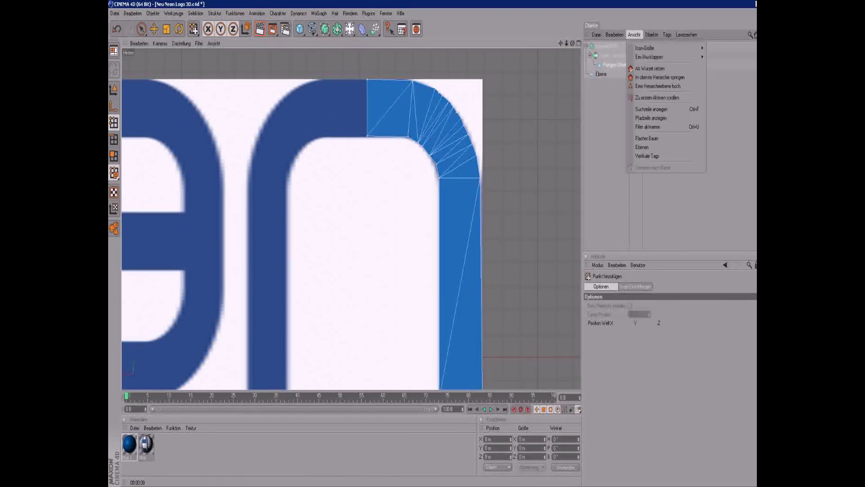
{"action": "mouse_move", "coordinate": [653, 57]}
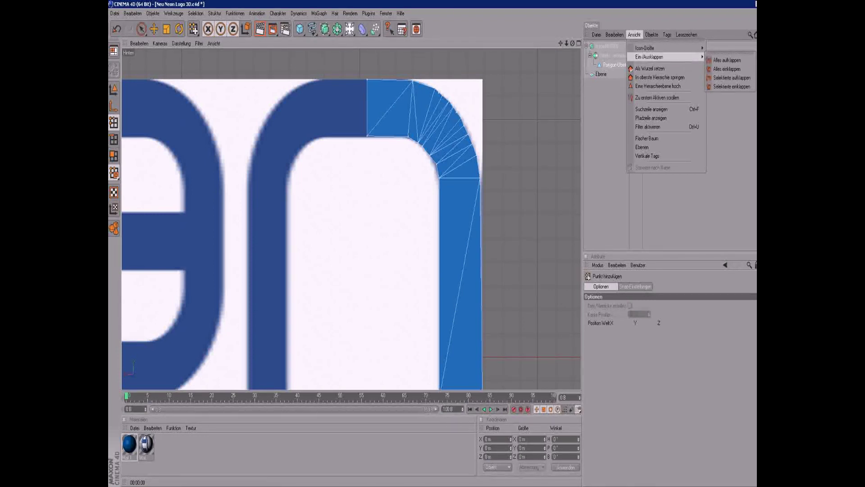
{"action": "left_click", "coordinate": [387, 13]}
{"action": "mouse_move", "coordinate": [406, 26]}
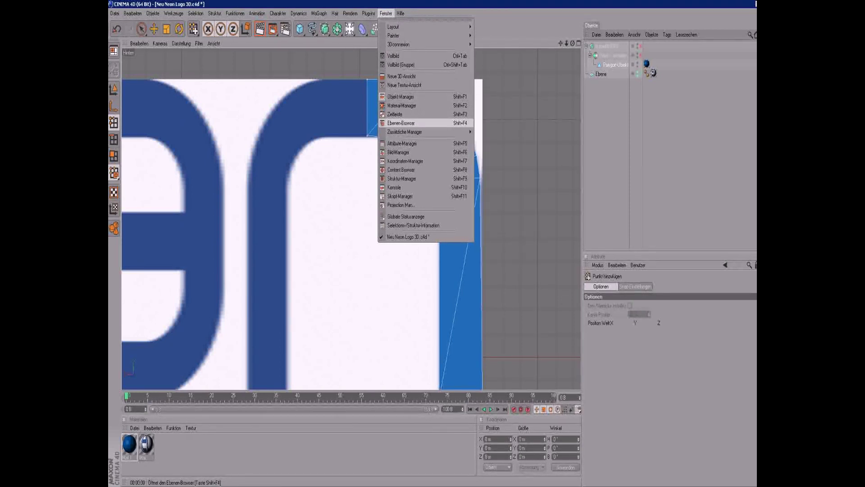
{"action": "mouse_move", "coordinate": [406, 132]}
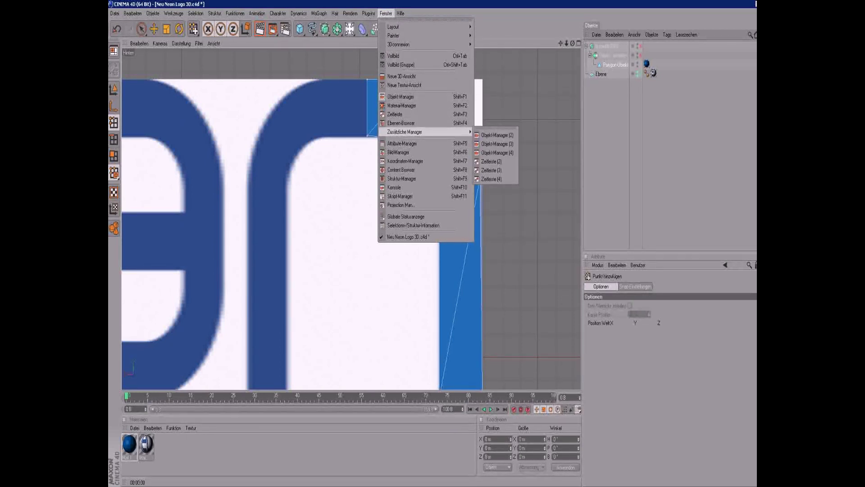
{"action": "left_click", "coordinate": [402, 178]}
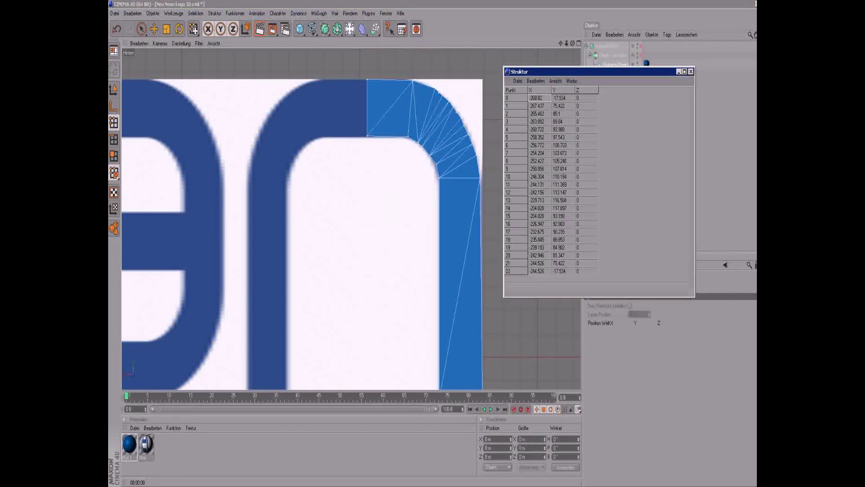
{"action": "scroll", "coordinate": [631, 113], "scroll_direction": "down", "scroll_amount": 3}
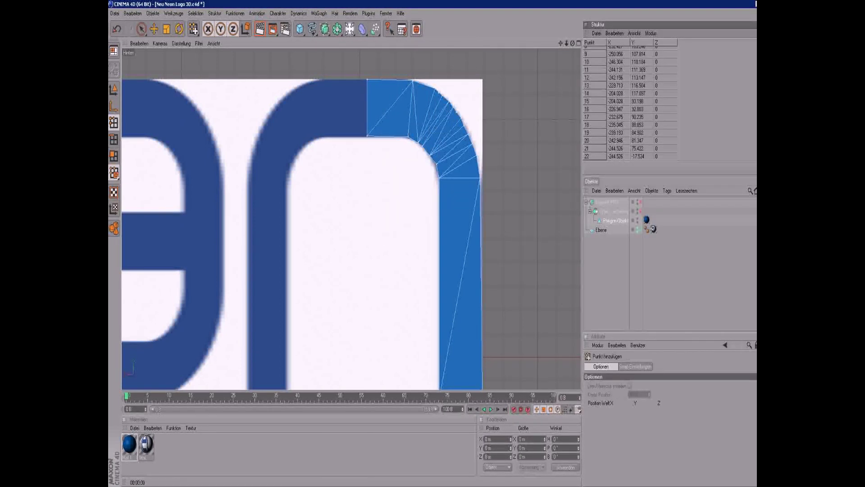
- Add points along the outer curve, foot and inner curve of the n's left half, following the reference logo
{"action": "left_click", "coordinate": [595, 156]}
{"action": "right_click", "coordinate": [321, 83]}
{"action": "left_click", "coordinate": [347, 138]}
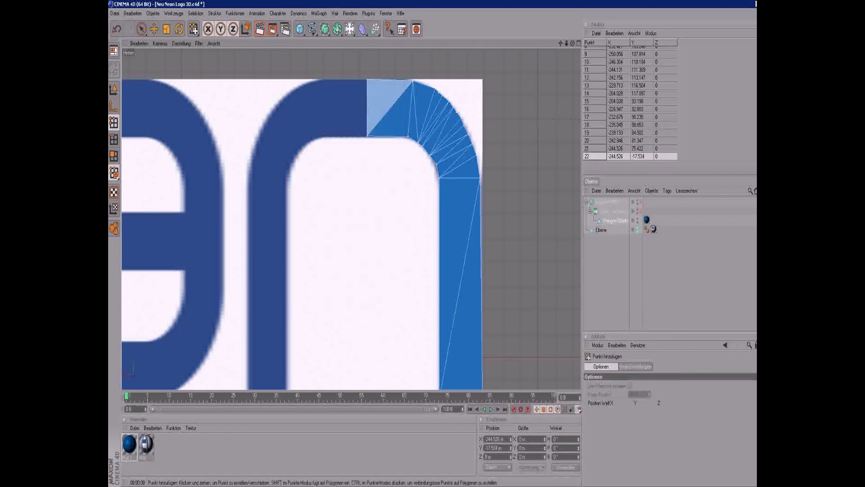
{"action": "left_click", "coordinate": [323, 80]}
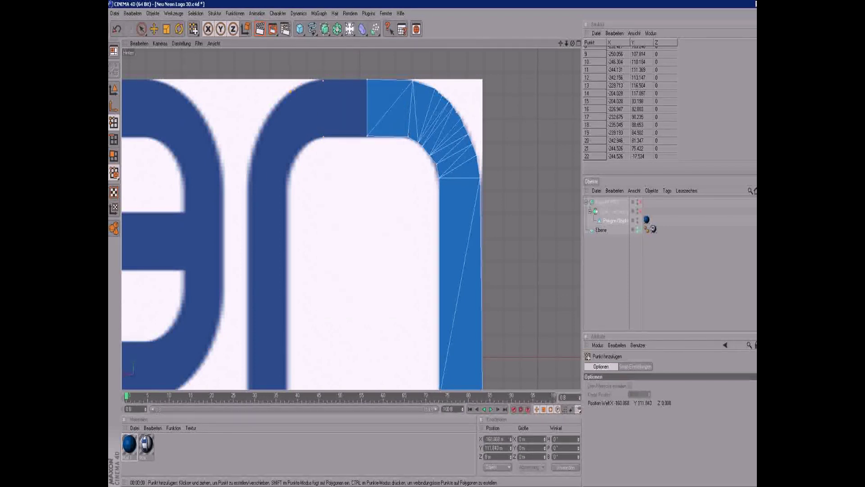
{"action": "left_click", "coordinate": [269, 118]}
{"action": "scroll", "coordinate": [350, 217], "scroll_direction": "down", "scroll_amount": 3}
{"action": "left_click", "coordinate": [318, 312]}
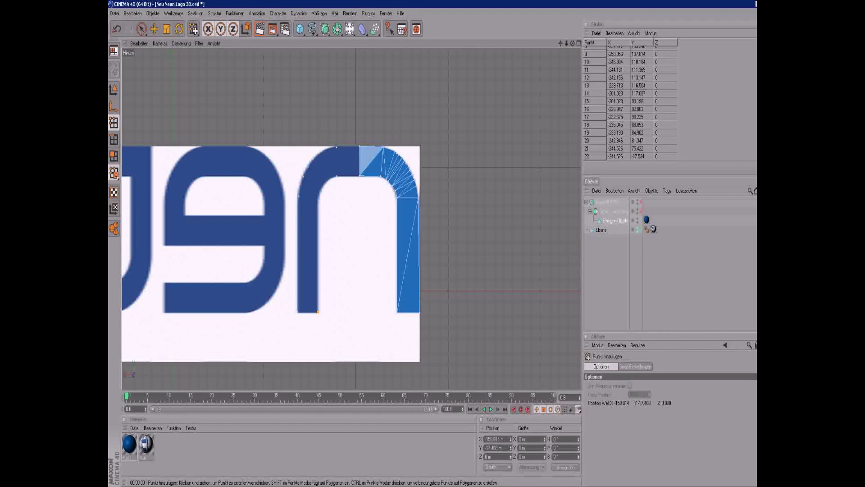
{"action": "scroll", "coordinate": [350, 219], "scroll_direction": "up", "scroll_amount": 3}
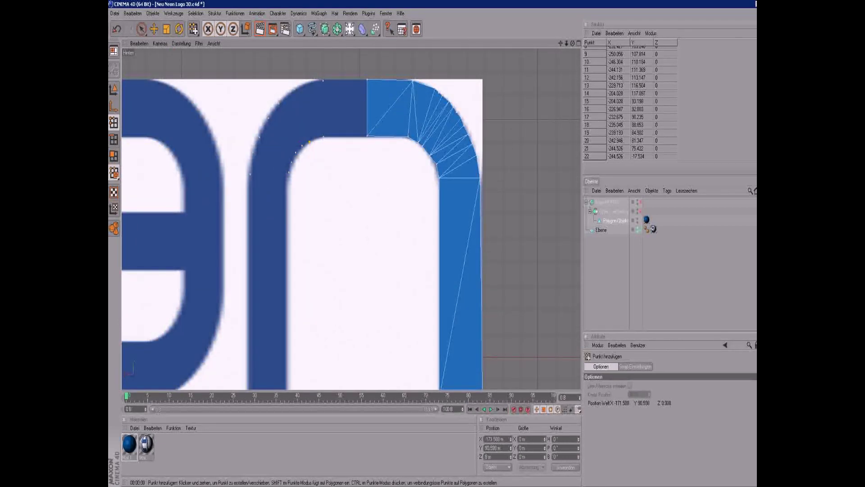
- Bridge the inner and outer points with polygons across the n's top bar and into the start of its left curve
{"action": "right_click", "coordinate": [331, 137]}
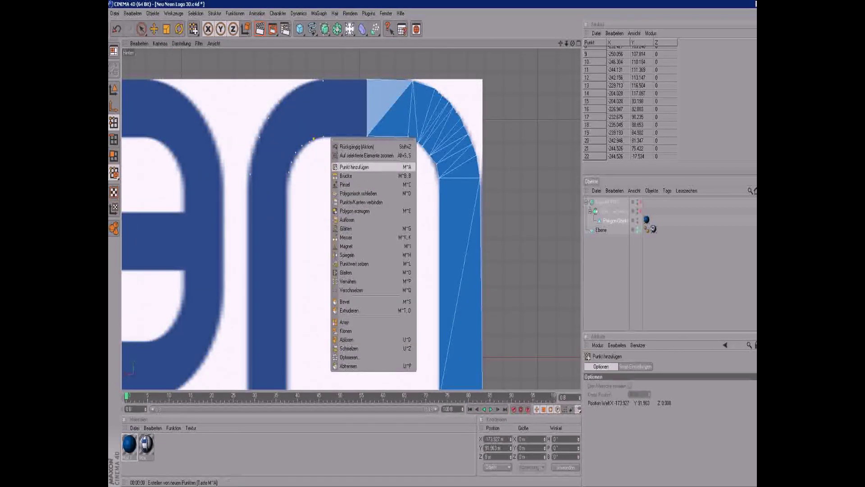
{"action": "left_click", "coordinate": [346, 176]}
{"action": "left_click_drag", "start_coordinate": [323, 136], "coordinate": [368, 79]}
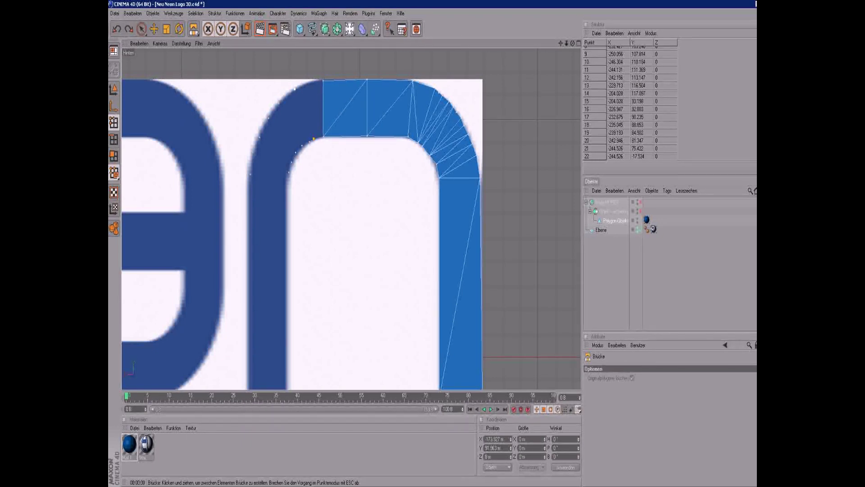
{"action": "left_click_drag", "start_coordinate": [314, 138], "coordinate": [323, 80]}
{"action": "left_click_drag", "start_coordinate": [314, 138], "coordinate": [296, 90]}
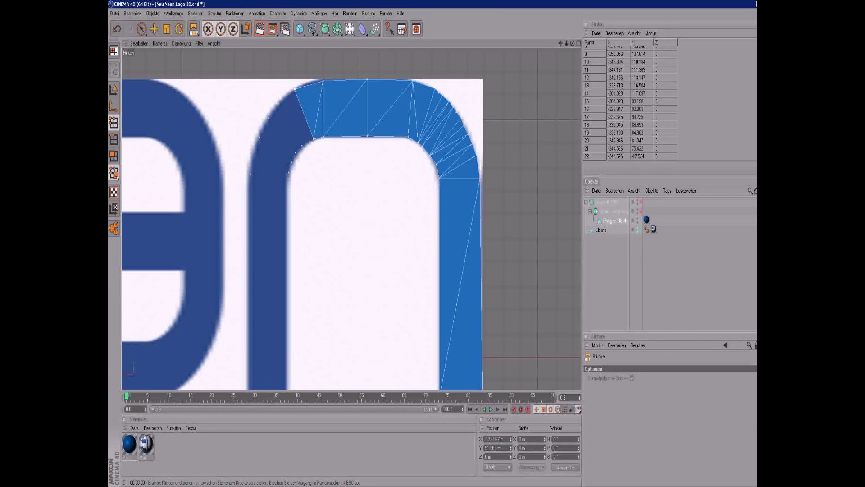
{"action": "left_click_drag", "start_coordinate": [314, 139], "coordinate": [291, 90]}
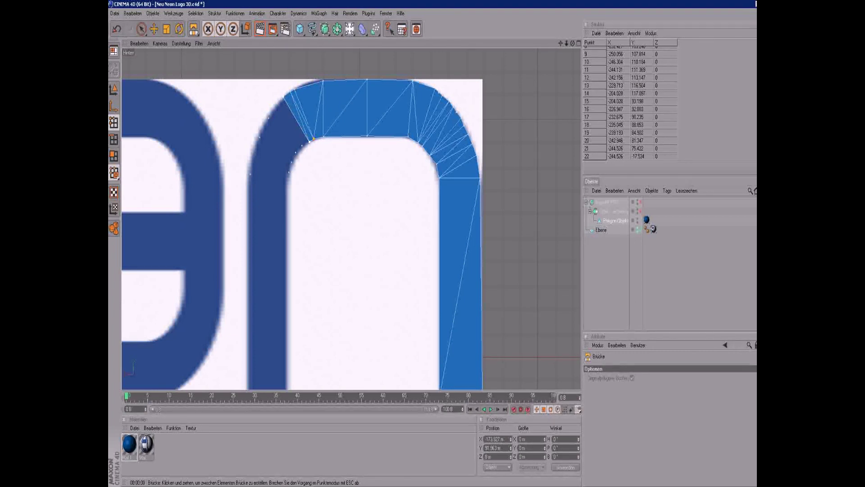
- Continue bridging the inner and outer points around the left curve and down the n's left leg to the foot
{"action": "left_click_drag", "start_coordinate": [269, 119], "coordinate": [298, 149]}
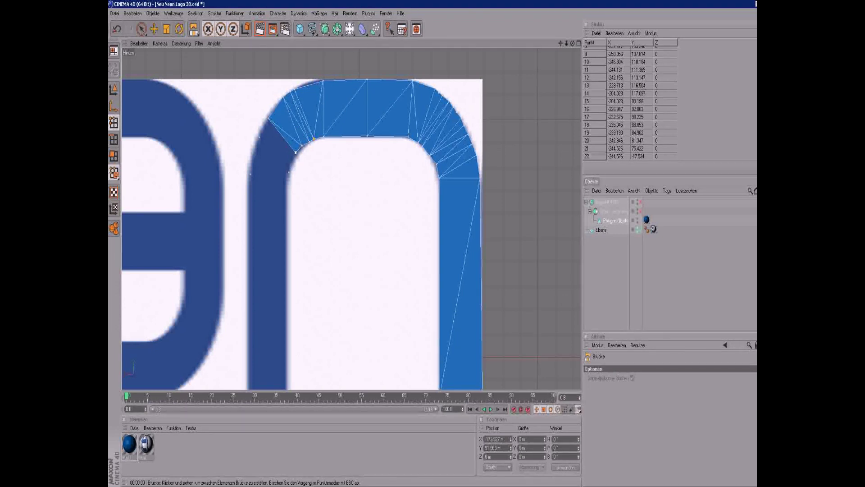
{"action": "key", "text": "ctrl+z"}
{"action": "left_click_drag", "start_coordinate": [259, 137], "coordinate": [250, 174]}
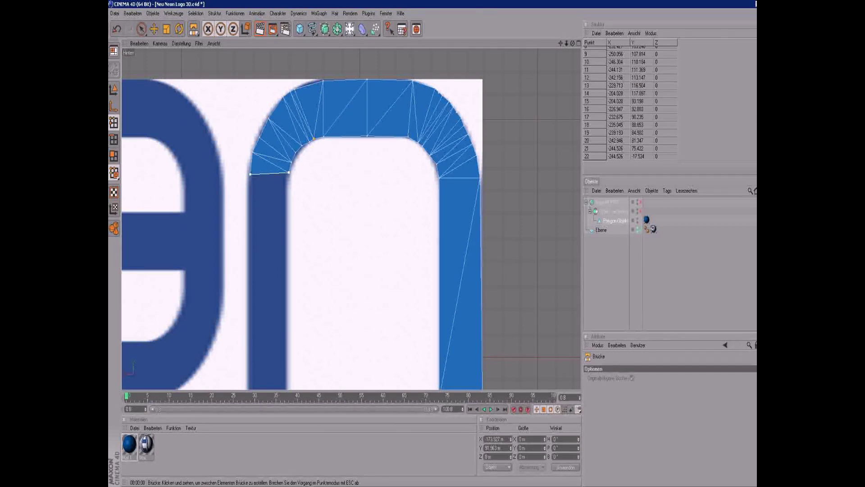
{"action": "key", "text": "ctrl+z"}
{"action": "scroll", "coordinate": [351, 220], "scroll_direction": "down", "scroll_amount": 3}
{"action": "key", "text": "ctrl+y"}
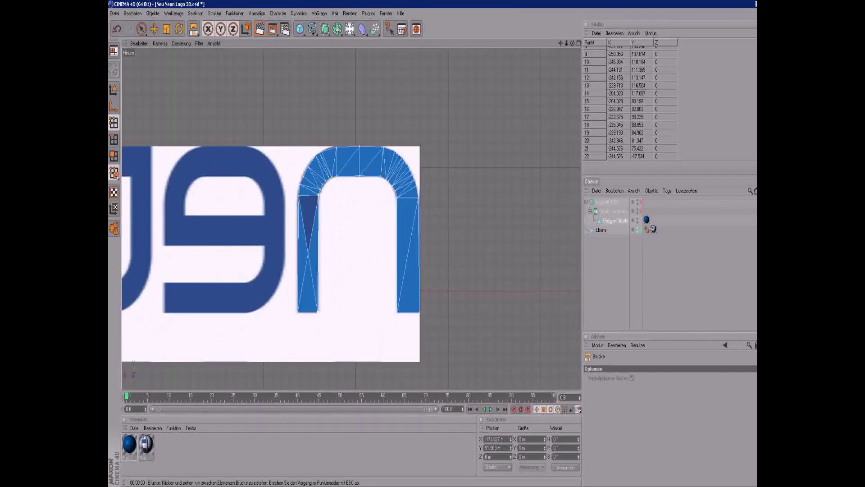
- Inspect individual points along the left curve's inner edge with Live Selection
{"action": "left_click", "coordinate": [141, 29]}
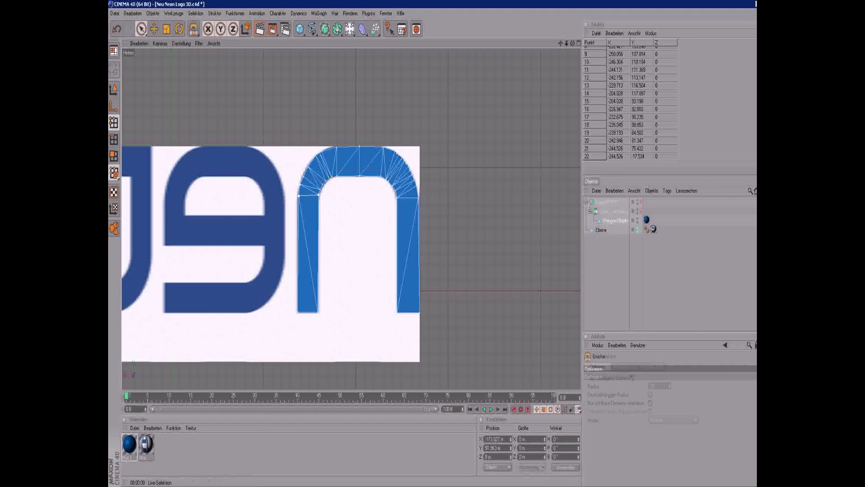
{"action": "scroll", "coordinate": [351, 220], "scroll_direction": "up", "scroll_amount": 5}
{"action": "scroll", "coordinate": [351, 219], "scroll_direction": "down", "scroll_amount": 3}
{"action": "left_click", "coordinate": [321, 151]}
{"action": "left_click_drag", "start_coordinate": [294, 89], "coordinate": [323, 77]}
{"action": "key", "text": "ctrl+z"}
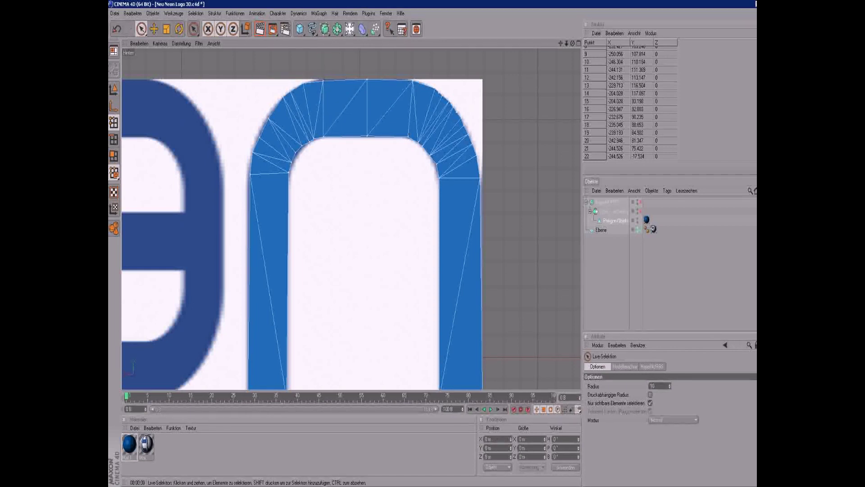
{"action": "left_click", "coordinate": [302, 145]}
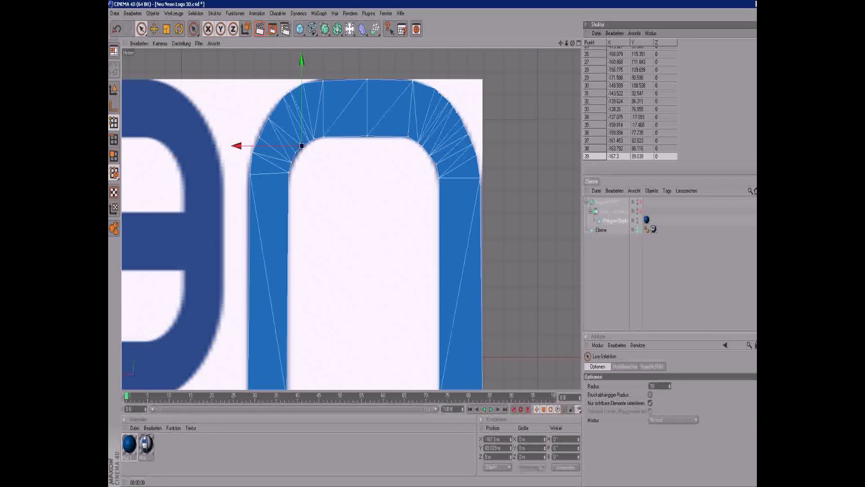
{"action": "scroll", "coordinate": [352, 216], "scroll_direction": "up", "scroll_amount": 3}
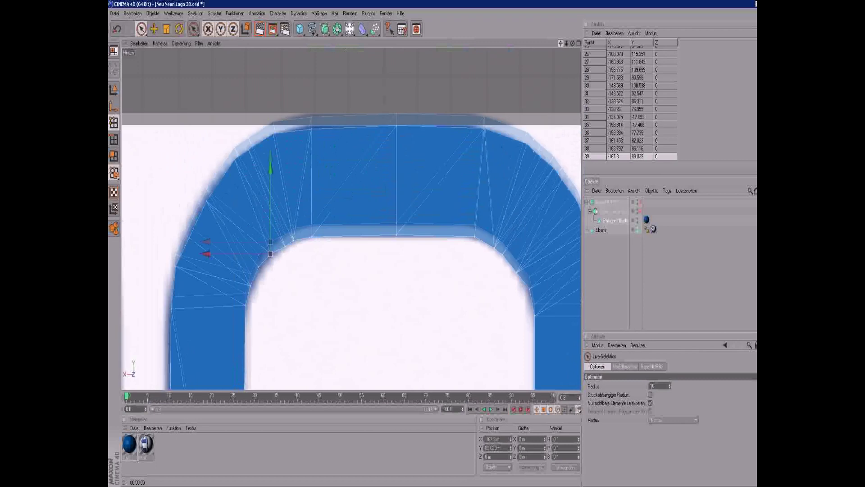
{"action": "key", "text": "ctrl+z"}
{"action": "key", "text": "ctrl+y"}
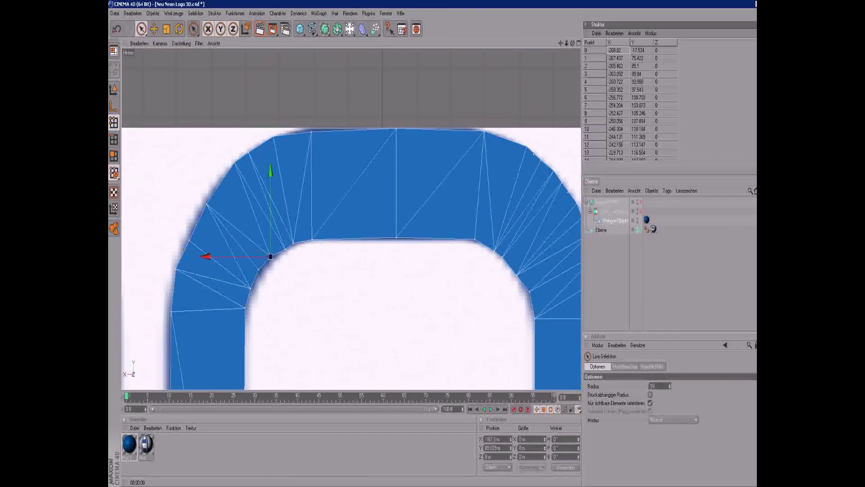
{"action": "left_click", "coordinate": [248, 149]}
{"action": "left_click", "coordinate": [293, 243]}
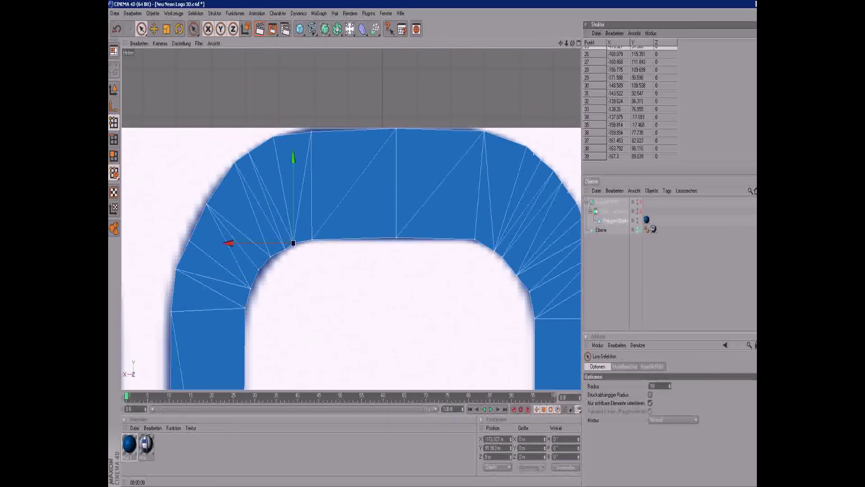
- Step through points 23 to 18 in the structure table to identify their positions on the n
{"action": "scroll", "coordinate": [631, 103], "scroll_direction": "up", "scroll_amount": 4}
{"action": "left_click", "coordinate": [631, 122]}
{"action": "left_click", "coordinate": [631, 114]}
{"action": "left_click", "coordinate": [631, 121]}
{"action": "left_click", "coordinate": [631, 105]}
{"action": "left_click", "coordinate": [631, 97]}
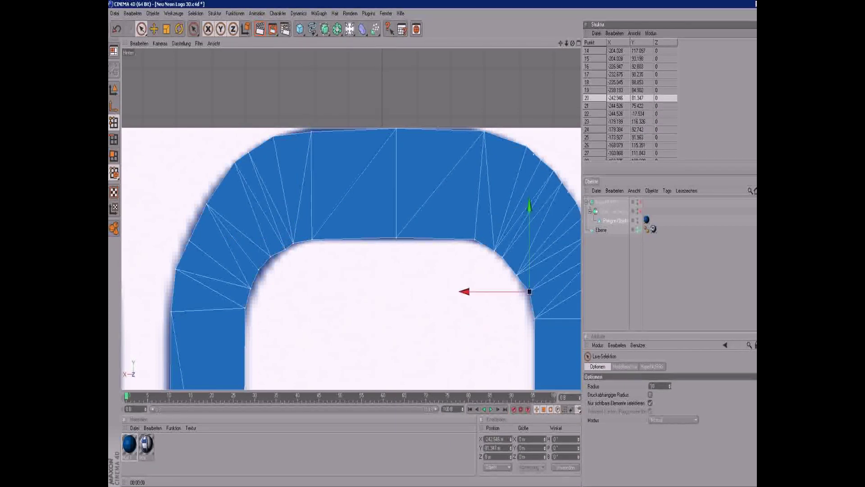
{"action": "left_click", "coordinate": [631, 91]}
{"action": "left_click", "coordinate": [631, 82]}
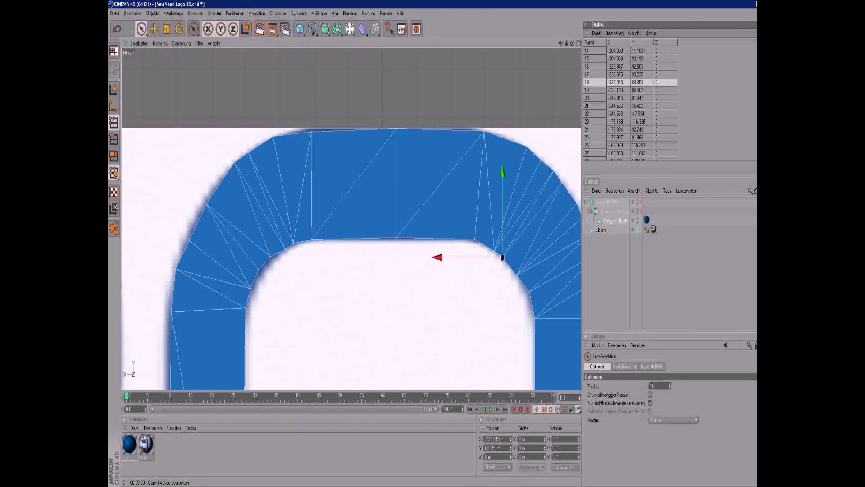
- Level the n's top edge by copying the Y value 117.097 from point 14 to point 23
{"action": "left_click", "coordinate": [396, 128]}
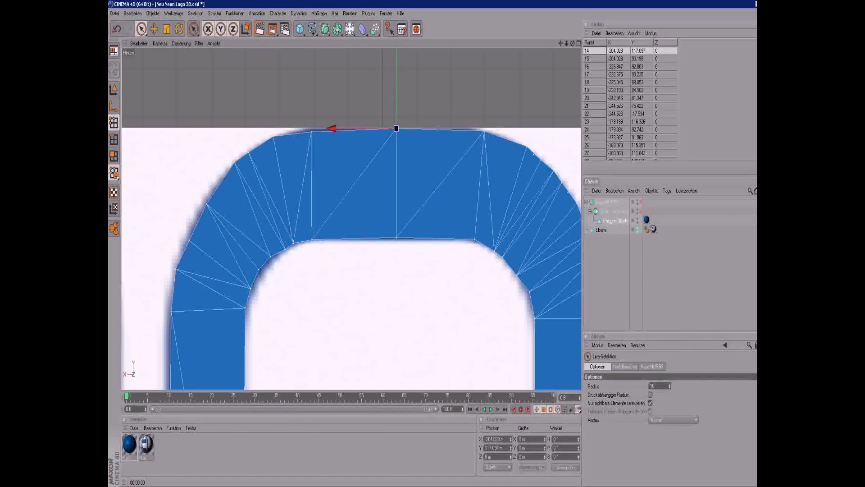
{"action": "double_click", "coordinate": [609, 51]}
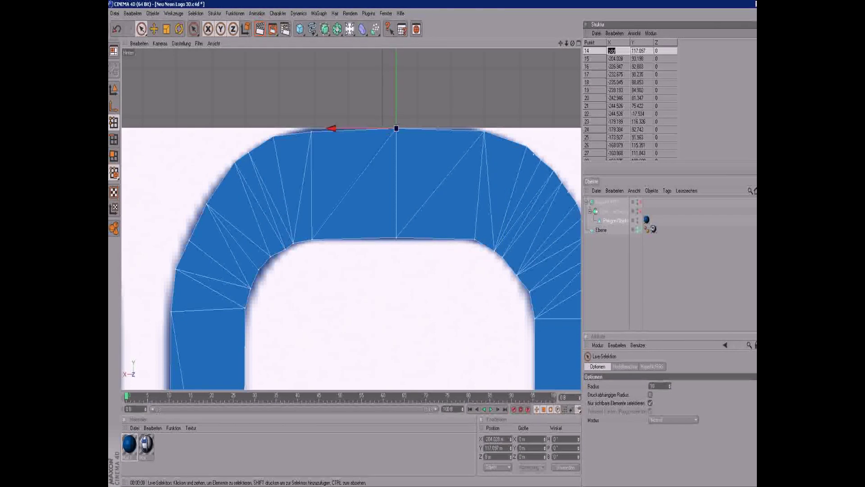
{"action": "type", "text": "6674"}
{"action": "key", "text": "Return"}
{"action": "key", "text": "ctrl+z"}
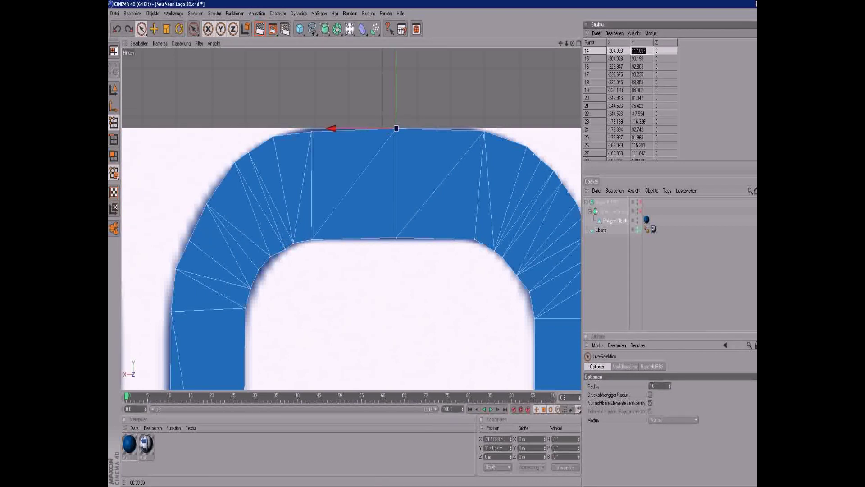
{"action": "key", "text": "ctrl+c"}
{"action": "double_click", "coordinate": [639, 122]}
{"action": "key", "text": "ctrl+v"}
{"action": "key", "text": "Return"}
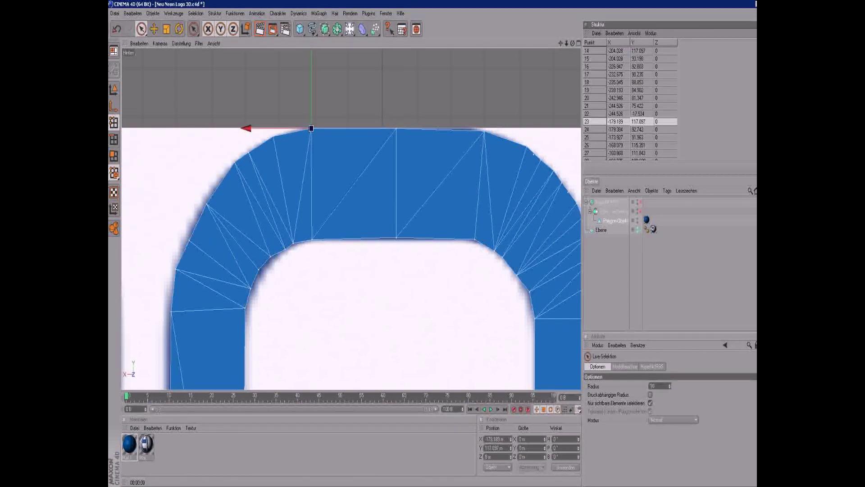
- Move point 26 to about X -168.89, Y 115.756 and adjust the left inner curve's points to follow the reference
{"action": "left_click", "coordinate": [591, 145]}
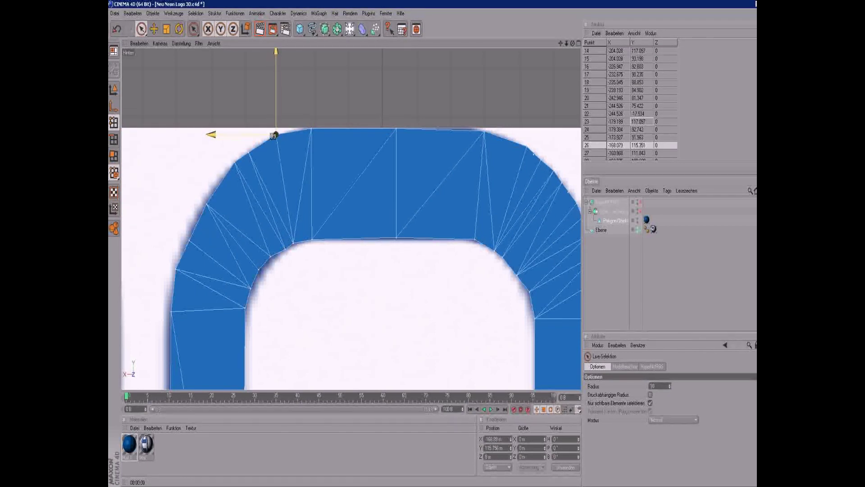
{"action": "key", "text": "ctrl+shift+a"}
{"action": "left_click", "coordinate": [285, 249]}
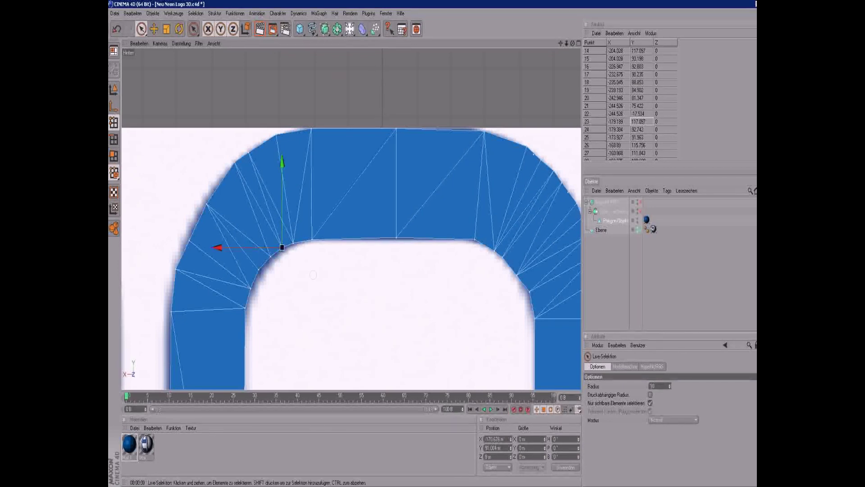
{"action": "left_click", "coordinate": [262, 274]}
{"action": "left_click", "coordinate": [251, 289]}
{"action": "left_click", "coordinate": [282, 248]}
{"action": "left_click", "coordinate": [276, 253]}
{"action": "left_click", "coordinate": [271, 257]}
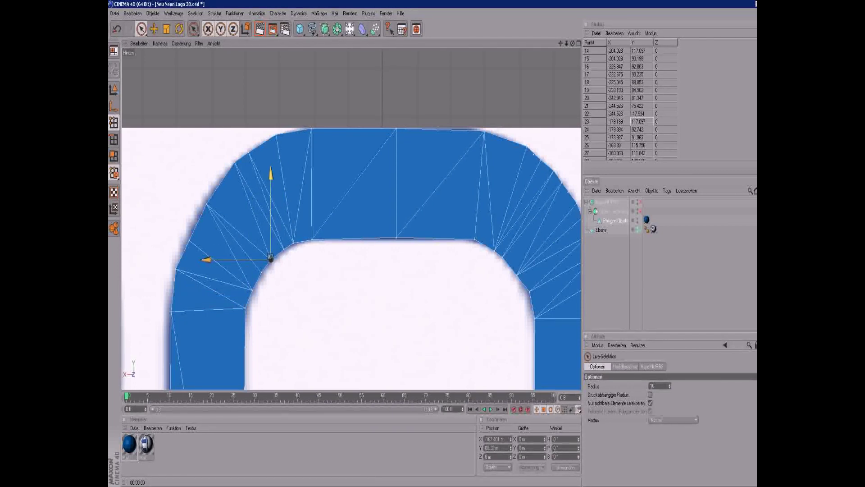
- Level the left leg's outer foot corner by copying the Y value -17.534 from point 22 to point 34
{"action": "scroll", "coordinate": [351, 259], "scroll_direction": "down", "scroll_amount": 3}
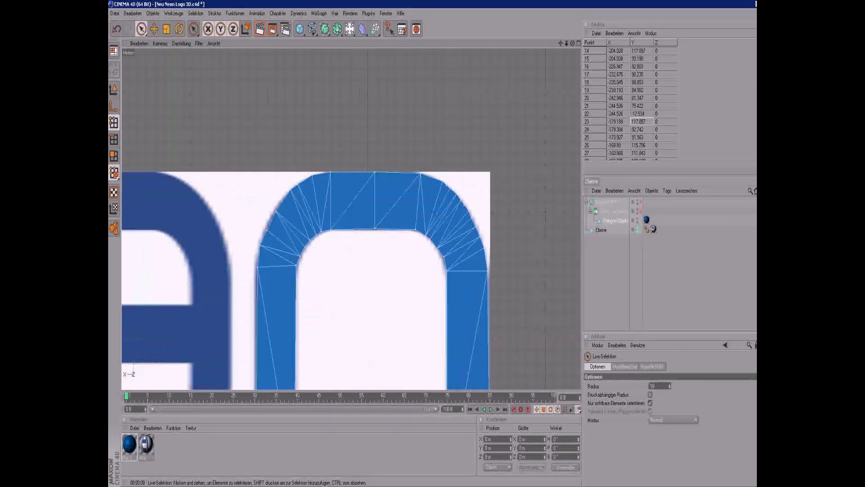
{"action": "middle_click_drag", "start_coordinate": [351, 259], "coordinate": [390, 135], "text": "alt"}
{"action": "left_click", "coordinate": [296, 135]}
{"action": "left_click", "coordinate": [294, 361]}
{"action": "left_click", "coordinate": [615, 113]}
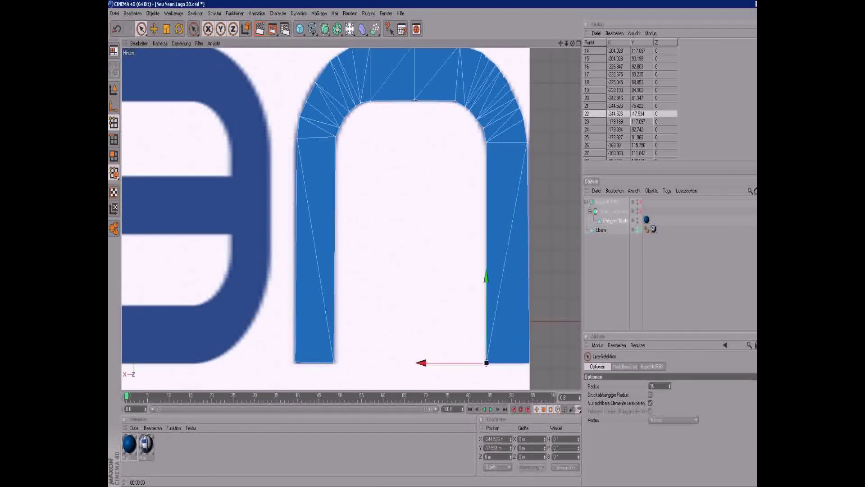
{"action": "double_click", "coordinate": [638, 113]}
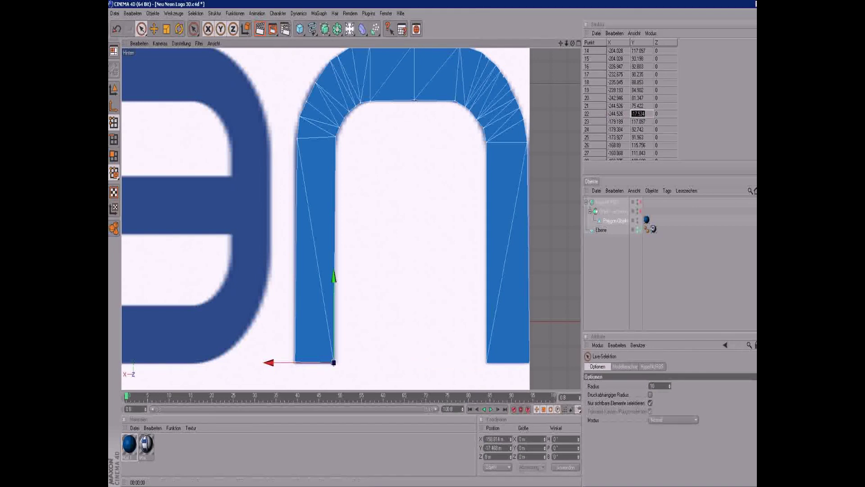
{"action": "left_click", "coordinate": [333, 361]}
{"action": "double_click", "coordinate": [638, 125]}
{"action": "left_click", "coordinate": [295, 361]}
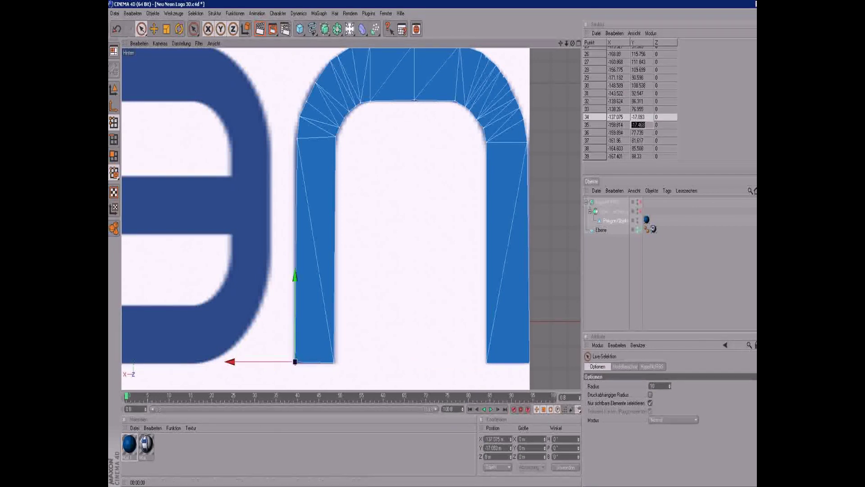
- Straighten the left leg's outer edge by copying the X value -137.075 from point 34 to point 33
{"action": "left_click", "coordinate": [285, 374]}
{"action": "left_click", "coordinate": [297, 139]}
{"action": "left_click", "coordinate": [295, 361]}
{"action": "double_click", "coordinate": [616, 116]}
{"action": "key", "text": "Return"}
- Straighten the left leg's inner edge by copying the X value -158.814 from point 35 to point 36, and clear the selection
{"action": "double_click", "coordinate": [616, 125]}
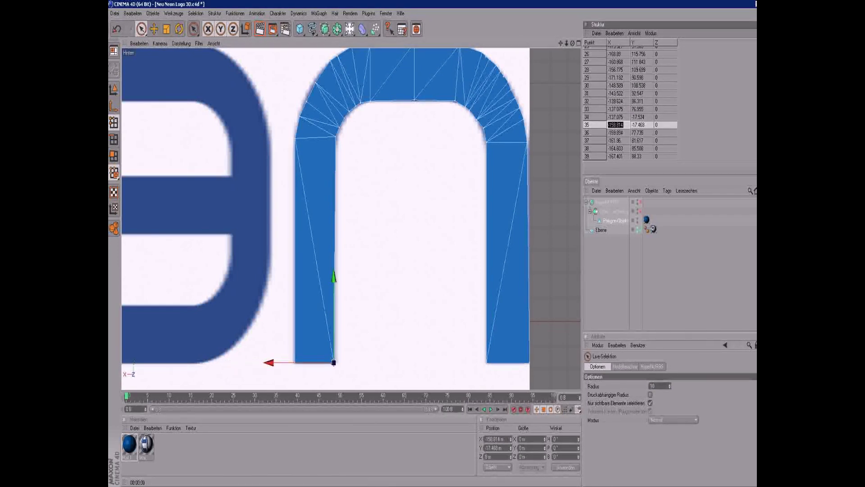
{"action": "key", "text": "Return"}
{"action": "double_click", "coordinate": [616, 133]}
{"action": "key", "text": "ctrl+v"}
{"action": "key", "text": "Return"}
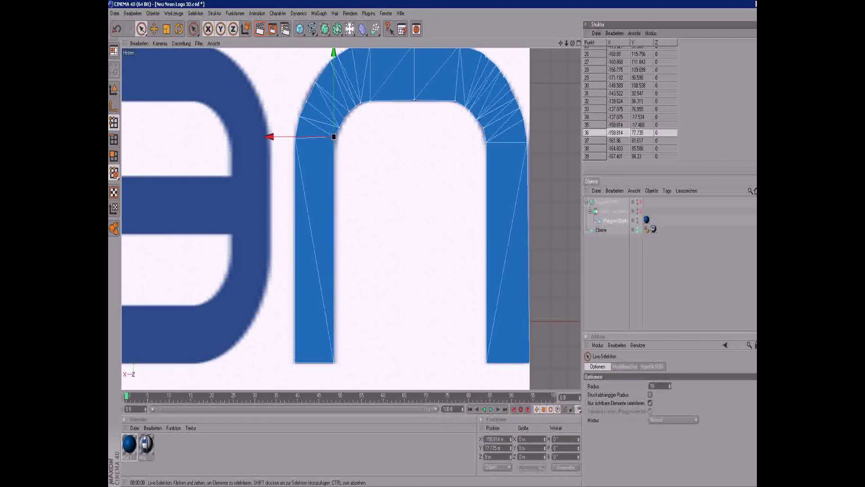
{"action": "key", "text": "ctrl+shift+a"}
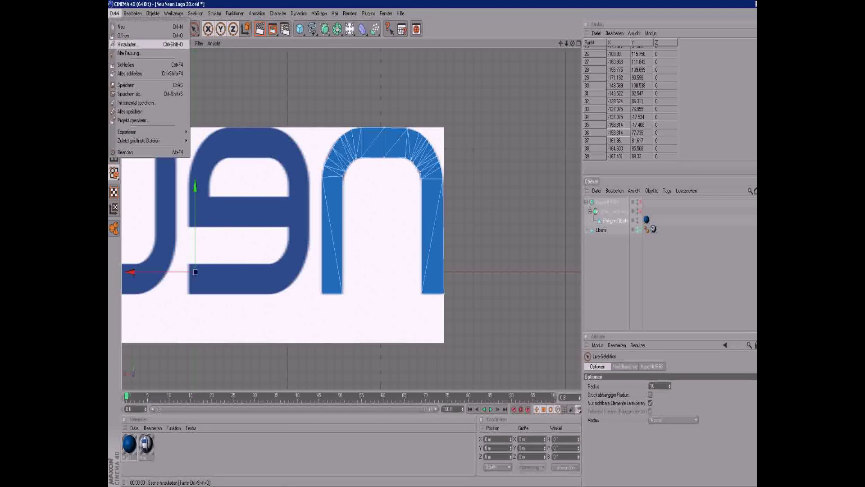
- Save the changes to the project Neu Neon Logo 3D.c4d
{"action": "left_click", "coordinate": [129, 73]}
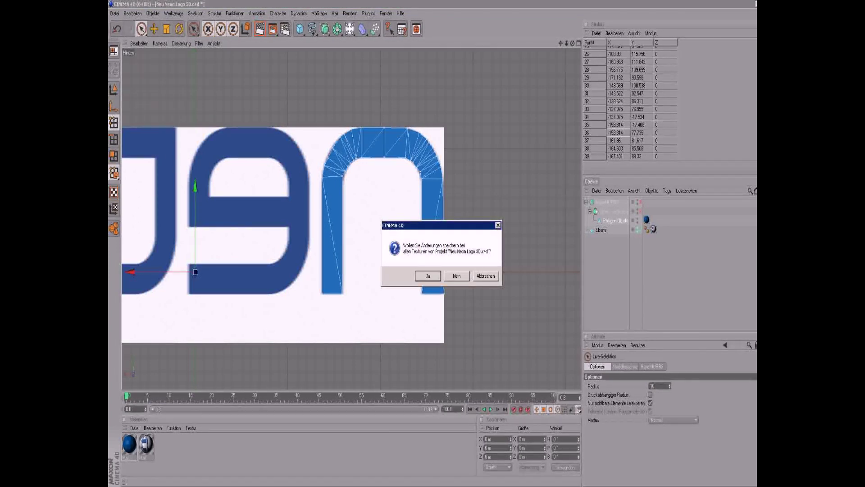
{"action": "key", "text": "Return"}
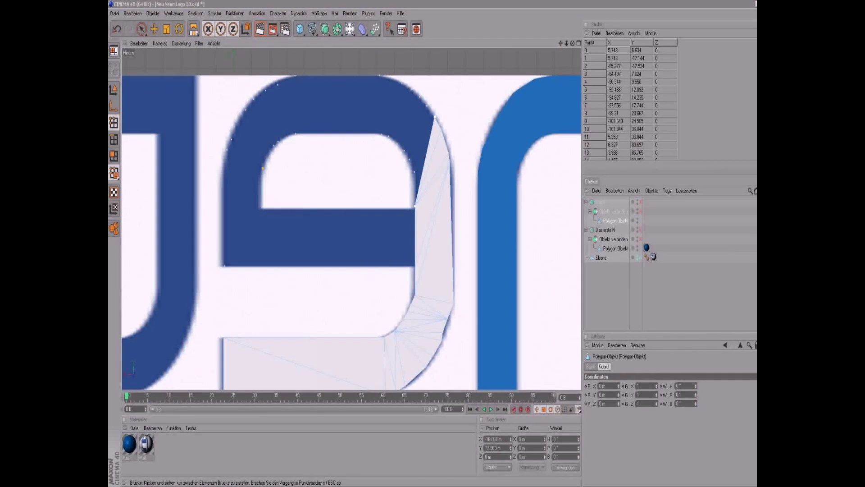
- Bridge the inner and outer points with polygons around the upper right curve of the mirrored letter e
{"action": "key", "text": "ctrl+z"}
{"action": "key", "text": "ctrl+z"}
{"action": "key", "text": "ctrl+z"}
{"action": "key", "text": "ctrl+z"}
{"action": "key", "text": "ctrl+z"}
{"action": "key", "text": "ctrl+z"}
{"action": "key", "text": "ctrl+z"}
{"action": "key", "text": "ctrl+z"}
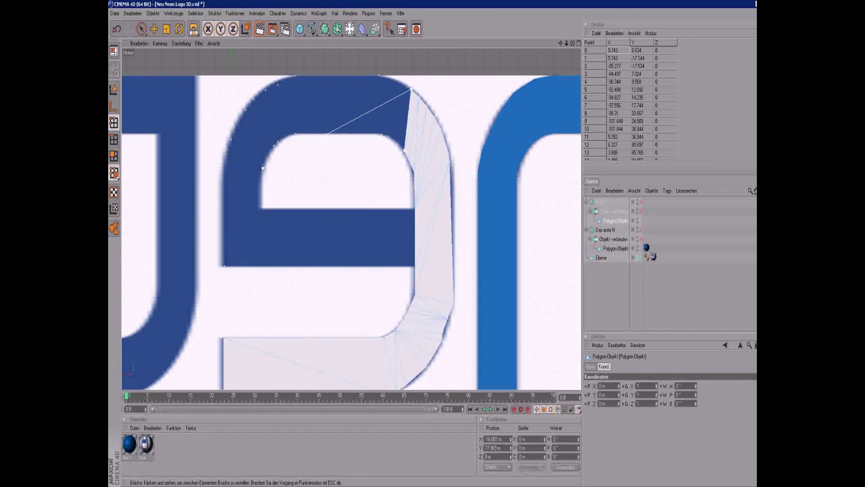
- Complete the polygon bridging at the end of the mirrored e's upper right curve and continue it across the top bar
{"action": "key", "text": "ctrl+z"}
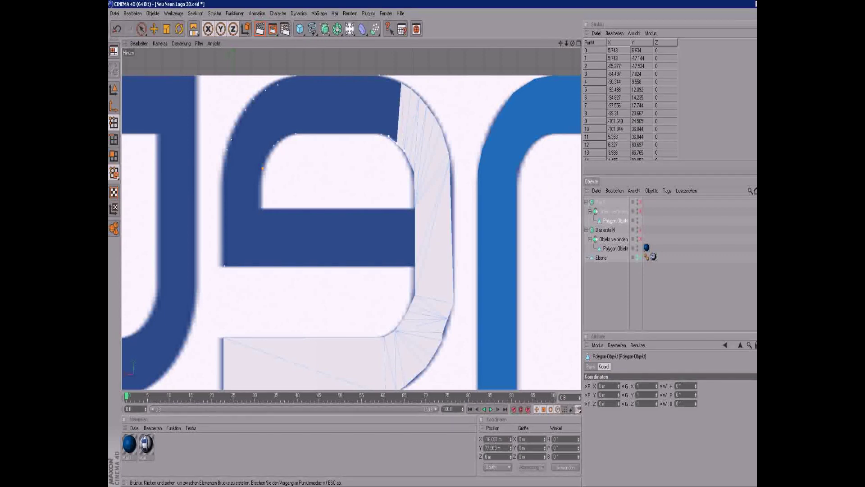
{"action": "key", "text": "ctrl+z"}
{"action": "key", "text": "ctrl+z"}
{"action": "key", "text": "ctrl+z"}
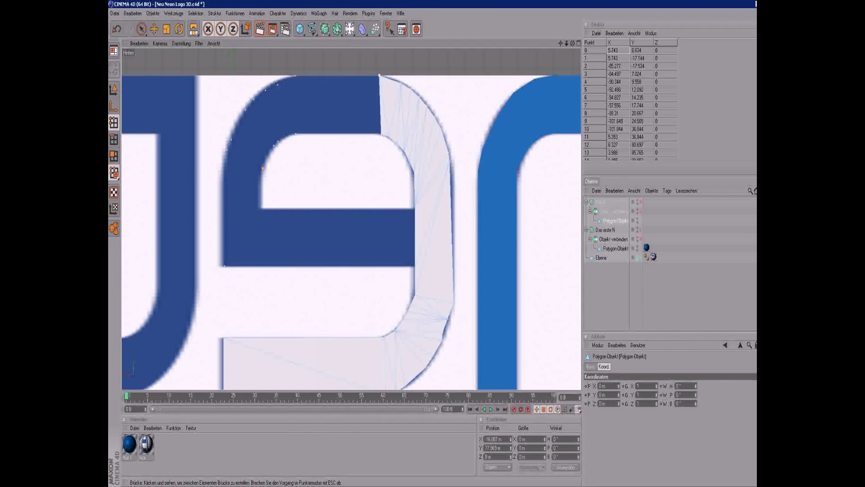
{"action": "key", "text": "ctrl+y"}
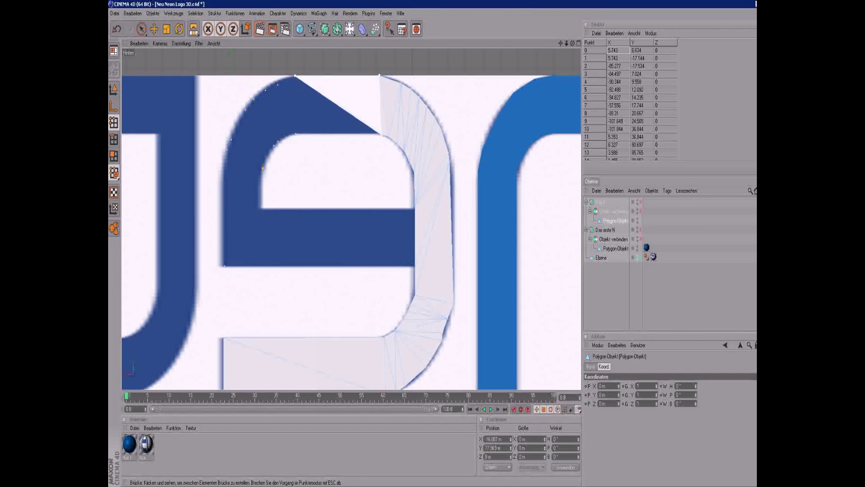
{"action": "key", "text": "ctrl+y"}
{"action": "key", "text": "ctrl+y"}
{"action": "key", "text": "ctrl+y"}
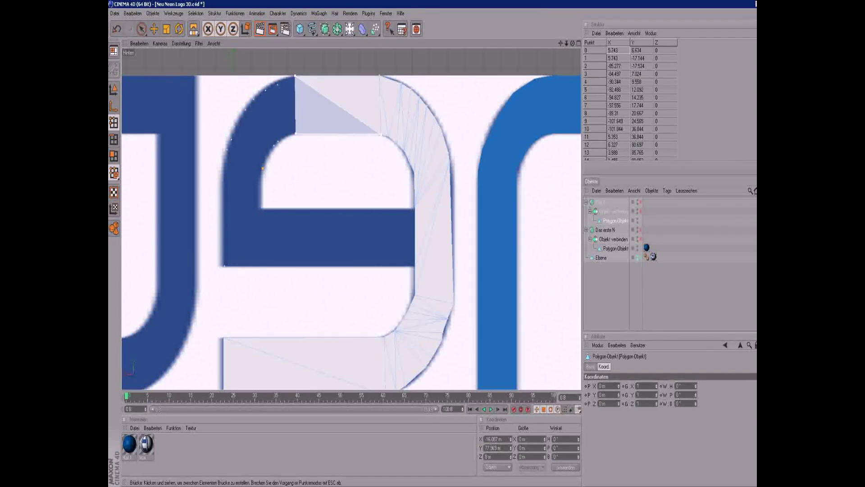
{"action": "key", "text": "ctrl+z"}
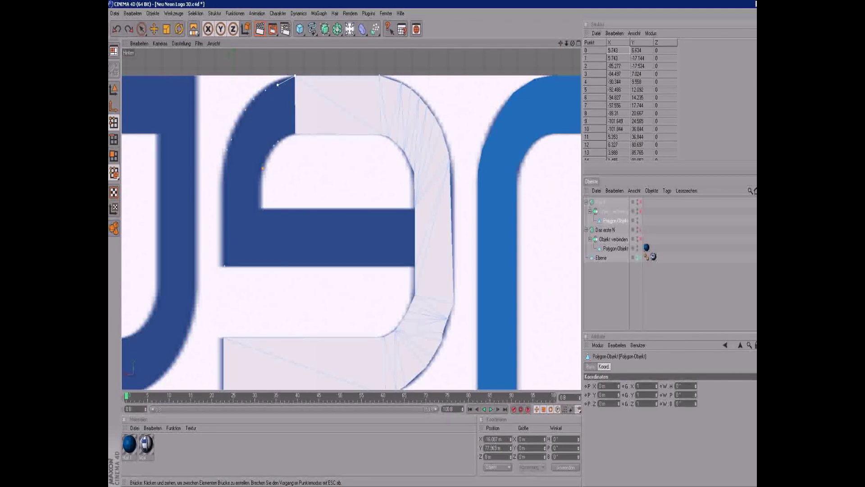
- Bridge the inner and outer points with polygons around the upper left curve of the mirrored e
{"action": "key", "text": "ctrl+y"}
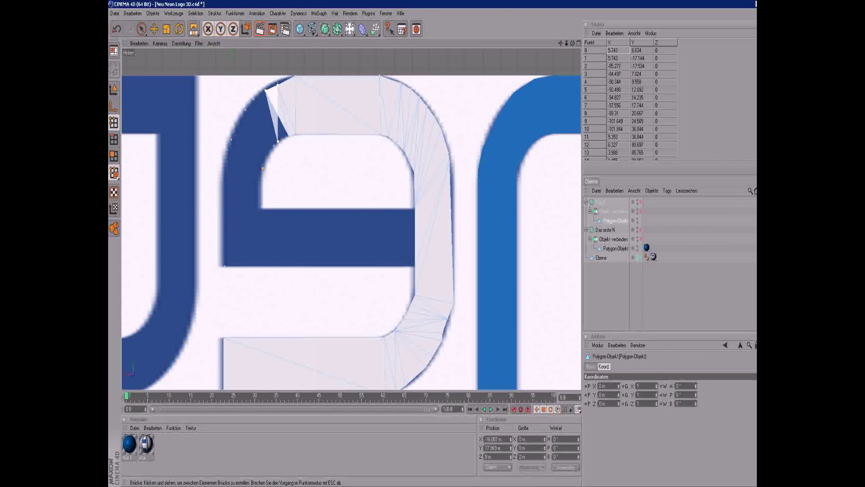
{"action": "key", "text": "ctrl+y"}
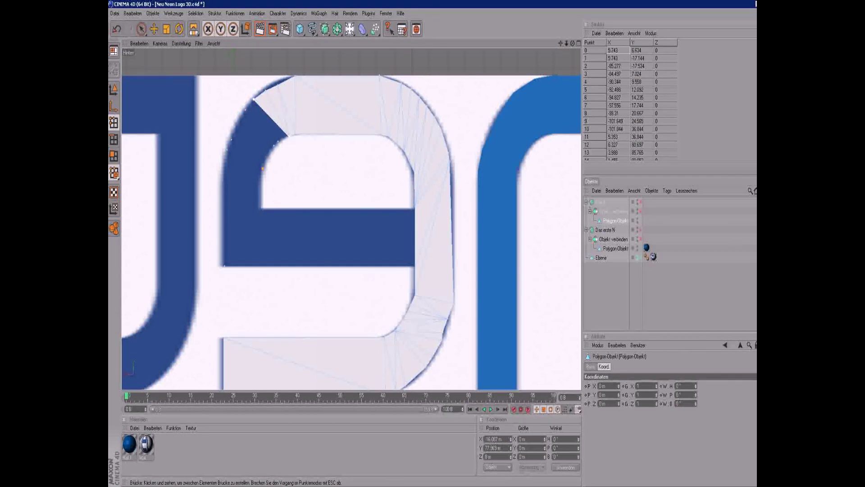
{"action": "key", "text": "ctrl+z"}
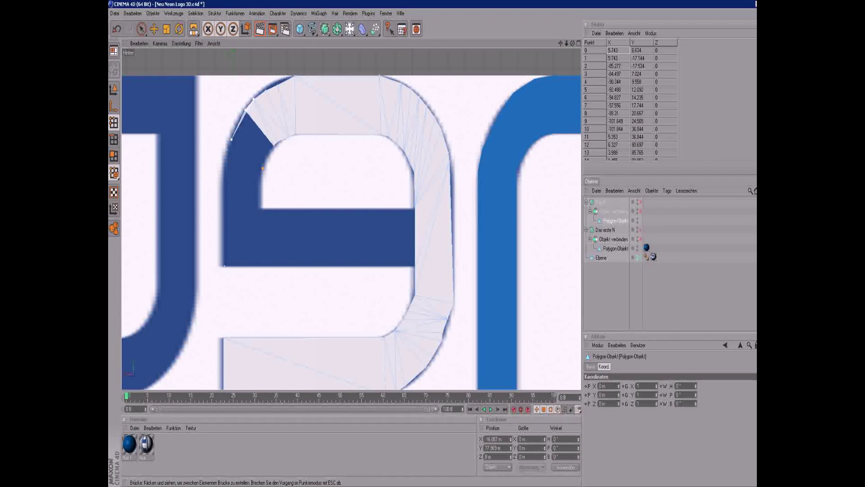
{"action": "key", "text": "ctrl+y"}
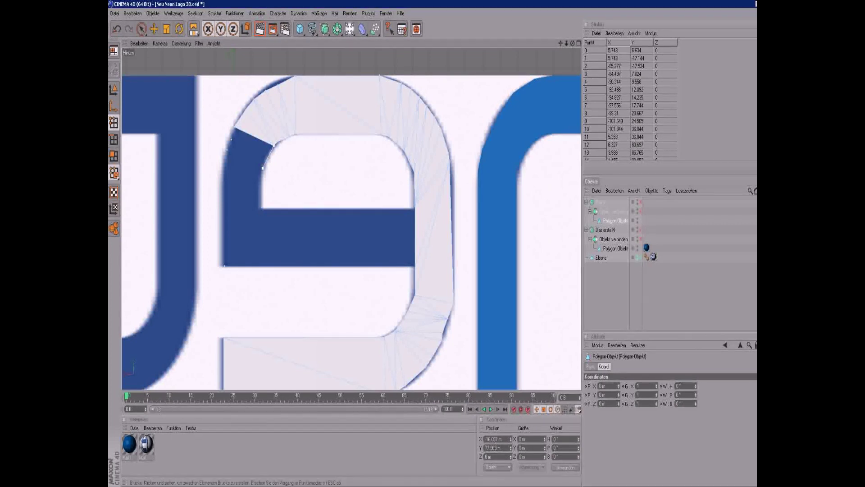
{"action": "key", "text": "ctrl+z"}
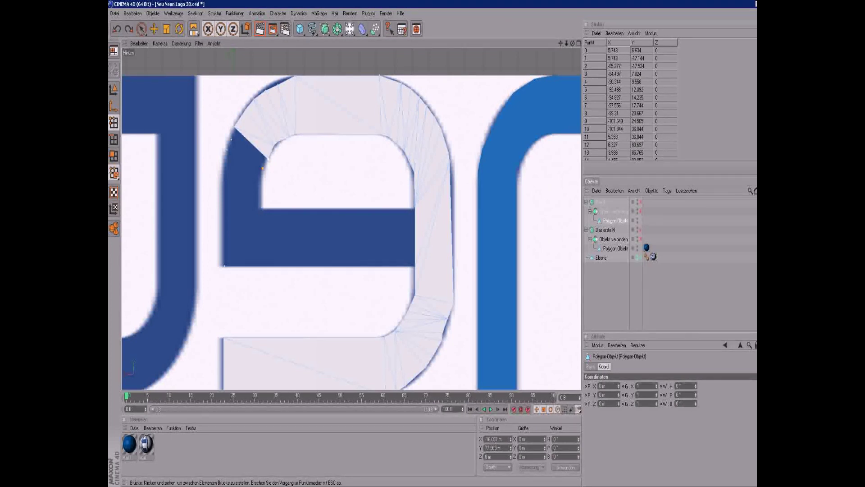
{"action": "key", "text": "ctrl+y"}
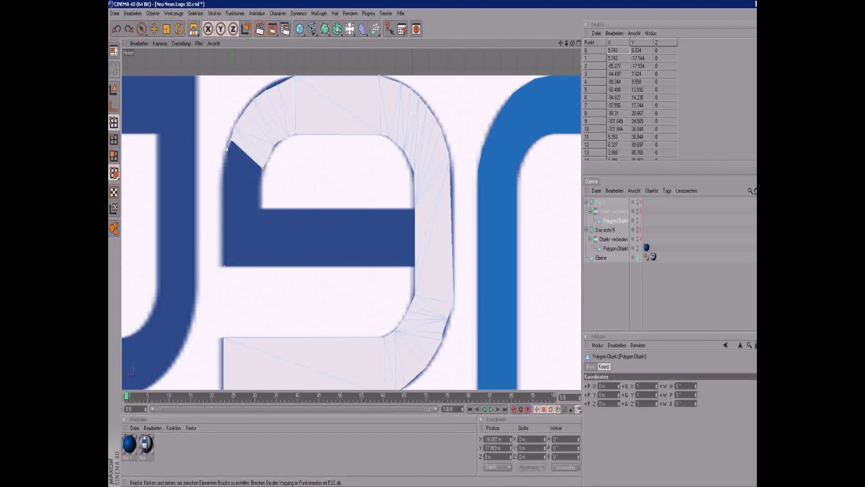
{"action": "key", "text": "ctrl+y"}
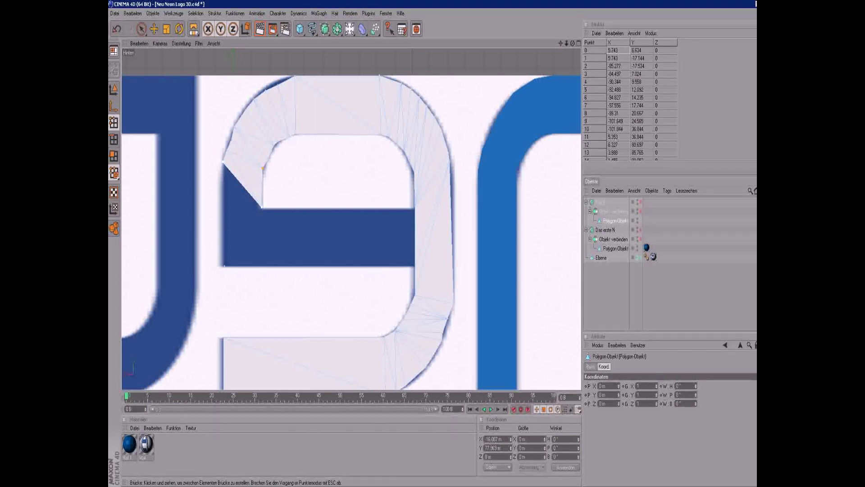
- Bridge the remaining points to fill the mirrored e's left side and its horizontal crossbar with polygons
{"action": "key", "text": "ctrl+y"}
{"action": "key", "text": "ctrl+y"}
{"action": "key", "text": "ctrl+y"}
{"action": "key", "text": "ctrl+z"}
{"action": "key", "text": "ctrl+y"}
{"action": "key", "text": "ctrl+y"}
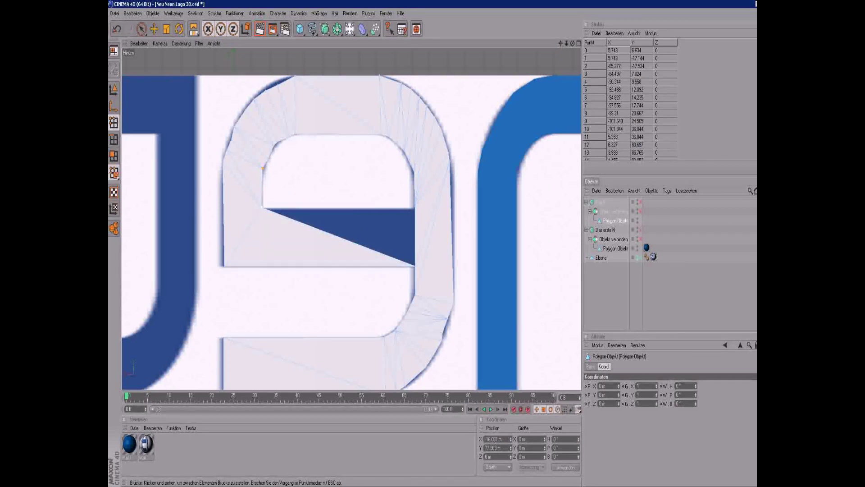
{"action": "key", "text": "ctrl+y"}
- Shift the outer points of the upper left curve outward onto the reference edge, moving point 13 to about X 6.132
{"action": "key", "text": "9"}
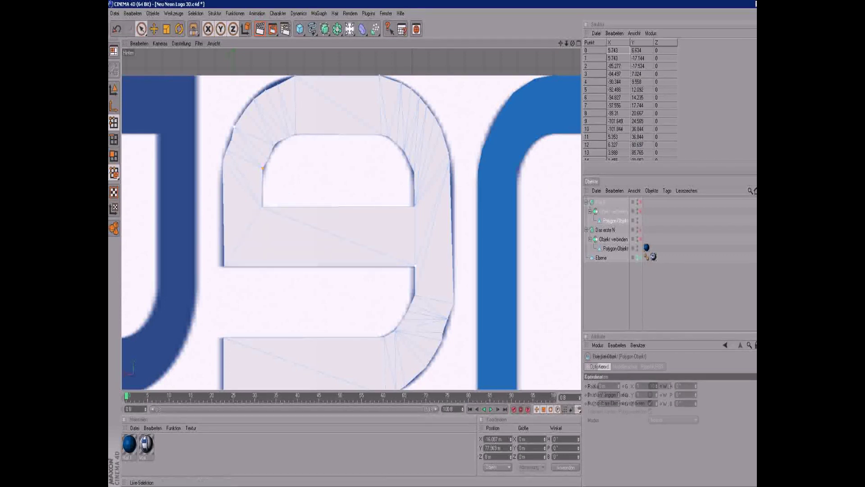
{"action": "left_click", "coordinate": [227, 151]}
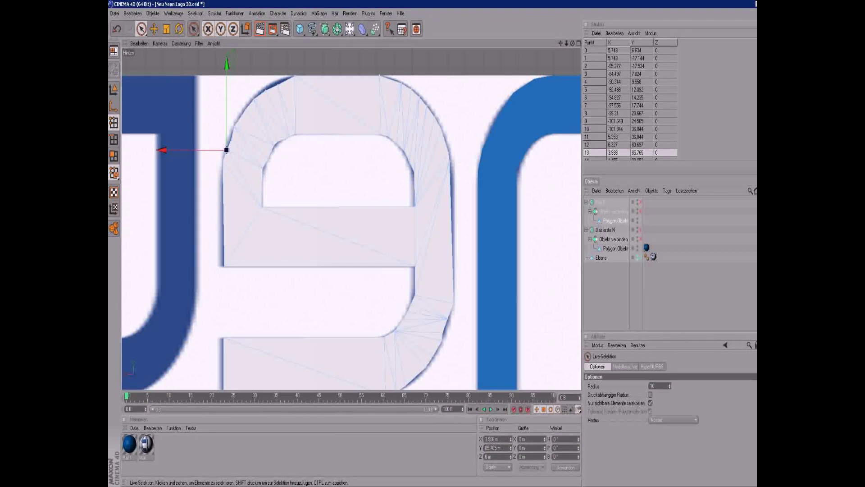
{"action": "left_click_drag", "start_coordinate": [162, 150], "coordinate": [160, 150]}
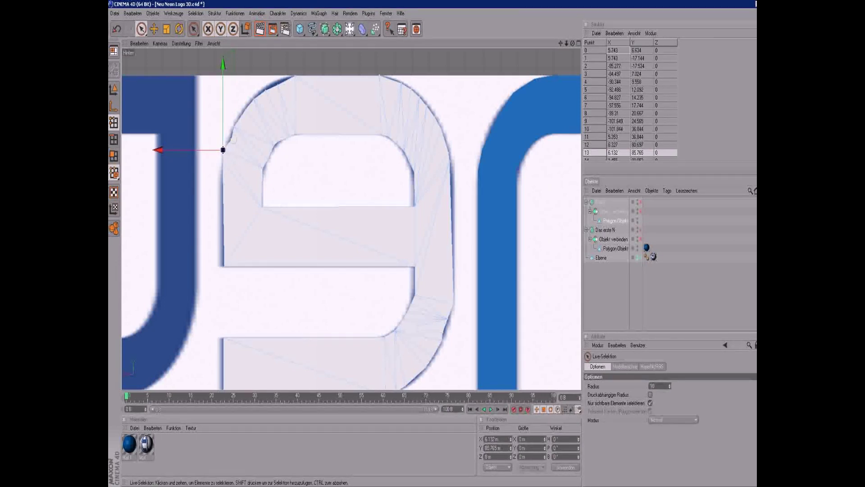
{"action": "left_click", "coordinate": [231, 135]}
{"action": "left_click", "coordinate": [234, 126]}
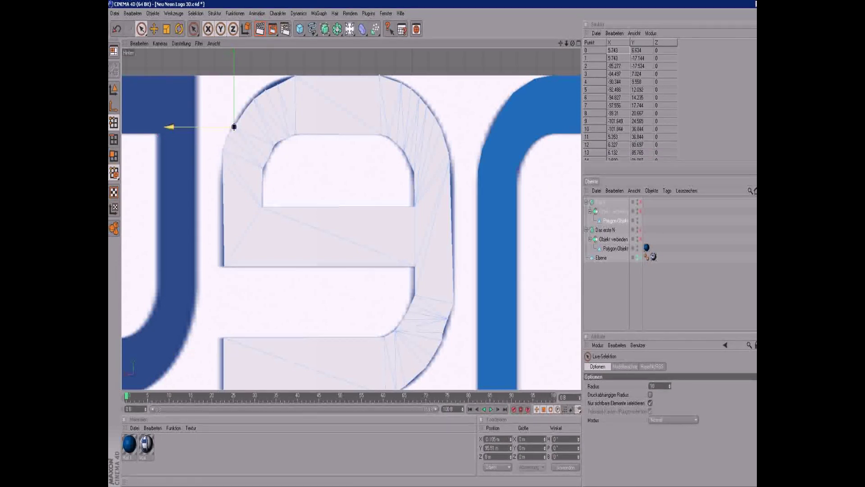
{"action": "left_click", "coordinate": [245, 108]}
{"action": "left_click", "coordinate": [234, 354]}
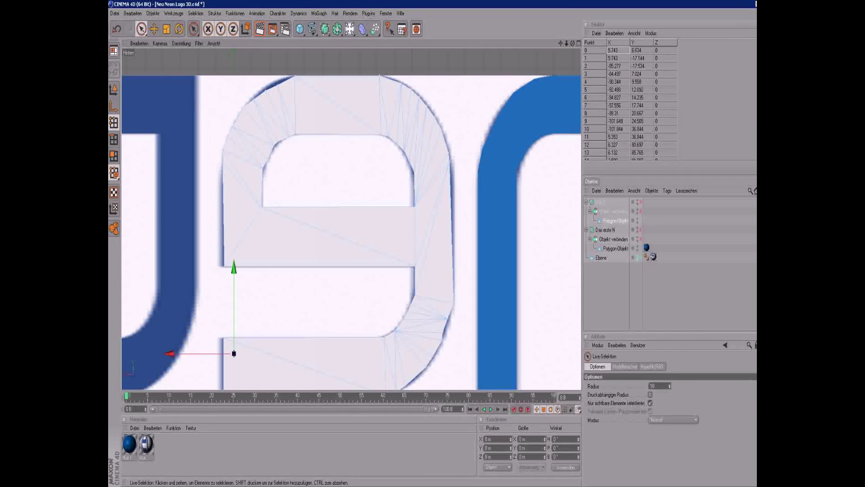
{"action": "left_click", "coordinate": [253, 96]}
{"action": "left_click", "coordinate": [264, 86]}
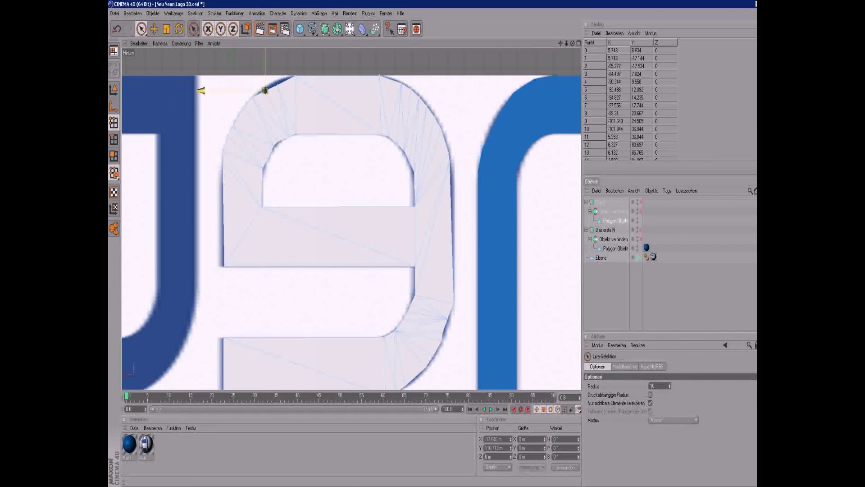
{"action": "left_click", "coordinate": [275, 82]}
{"action": "left_click", "coordinate": [234, 353]}
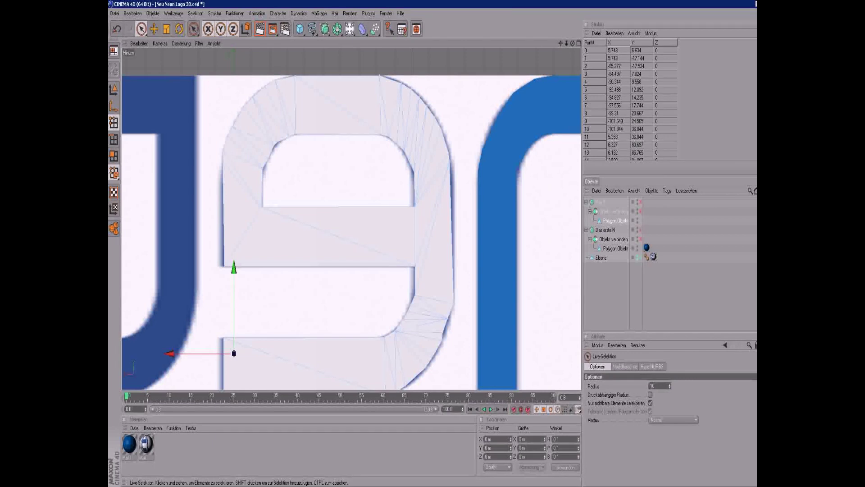
- Align the crossbar's lower left corner, point 11, with point 12 by setting its X value to 6.327
{"action": "left_click", "coordinate": [223, 266]}
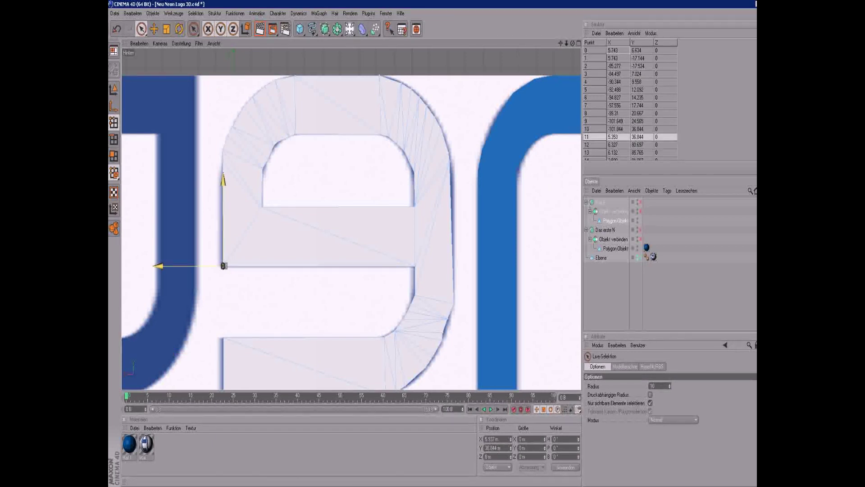
{"action": "left_click", "coordinate": [234, 353]}
{"action": "left_click", "coordinate": [222, 266]}
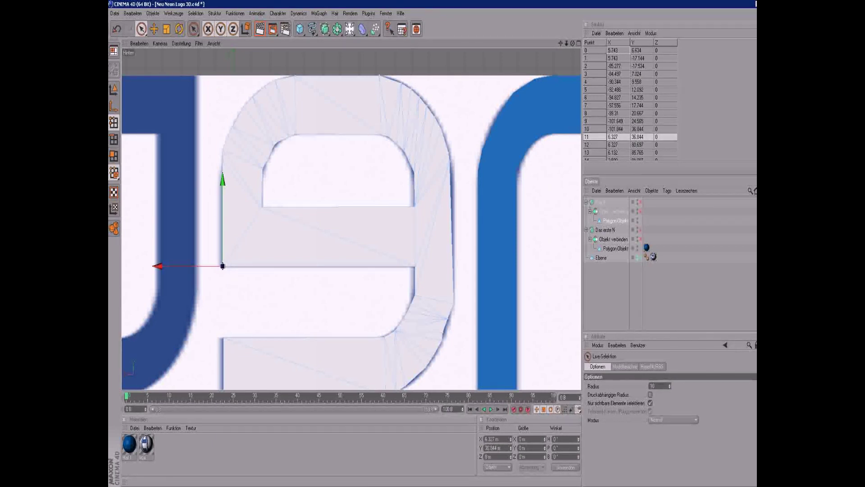
- Copy the X value 5.743 from point 0 to point 11 at the crossbar's lower left corner
{"action": "left_click", "coordinate": [224, 338]}
{"action": "key", "text": "ctrl+b"}
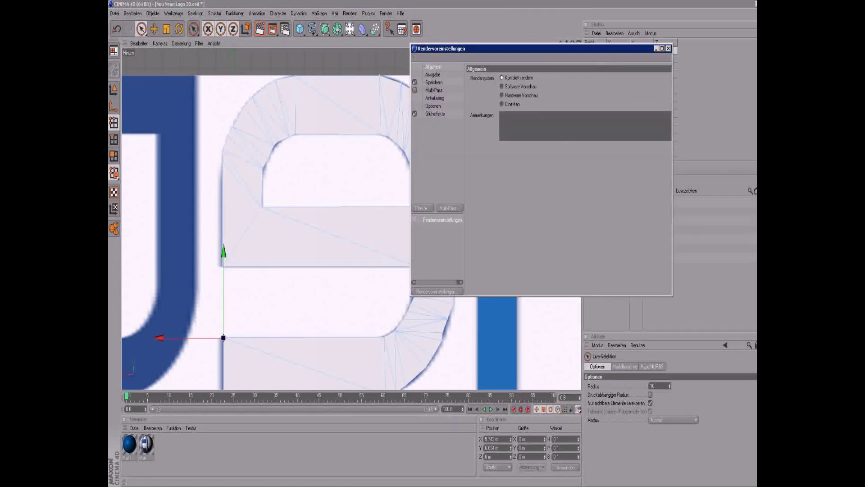
{"action": "key", "text": "Escape"}
{"action": "key", "text": "Return"}
{"action": "key", "text": "ctrl+z"}
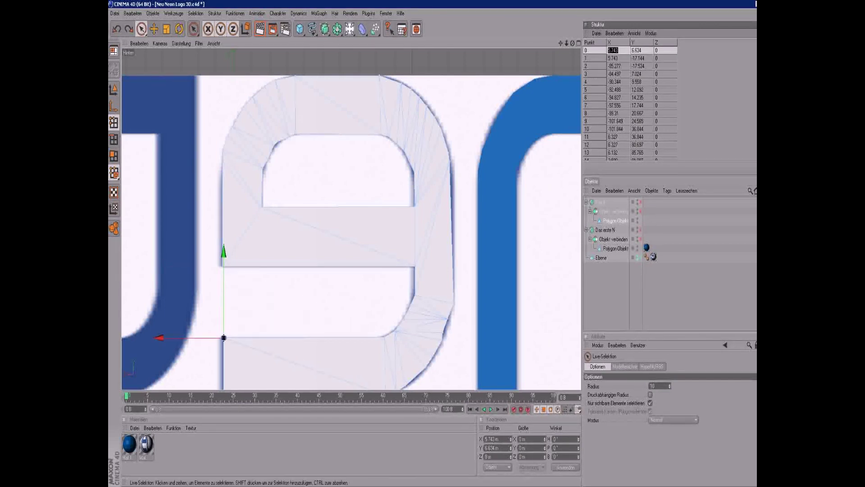
{"action": "double_click", "coordinate": [613, 136]}
{"action": "type", "text": "5.743"}
{"action": "key", "text": "Return"}
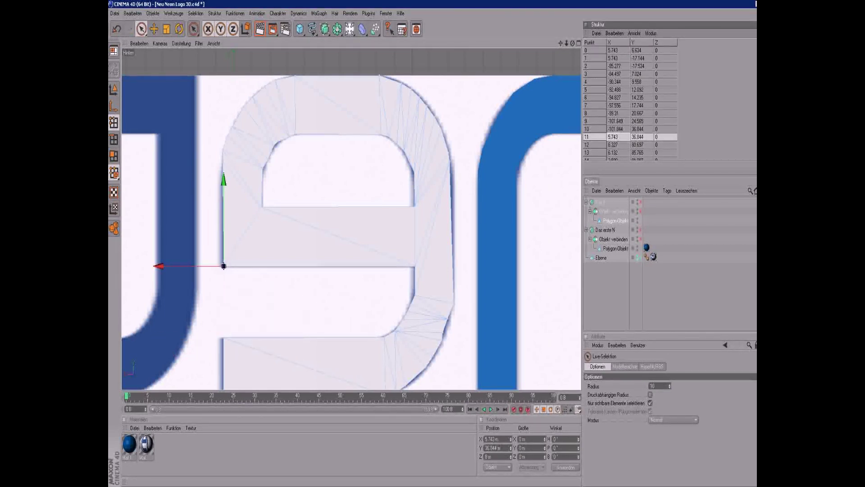
- Straighten the e's outer left edge by setting the X values of points 12 and 13 to 5.743
{"action": "double_click", "coordinate": [613, 145]}
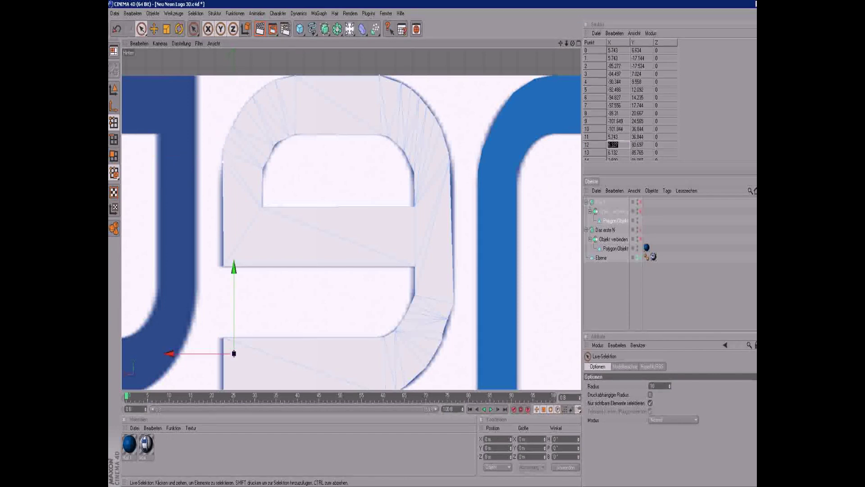
{"action": "double_click", "coordinate": [613, 152]}
{"action": "type", "text": "5.743"}
{"action": "left_click", "coordinate": [613, 144]}
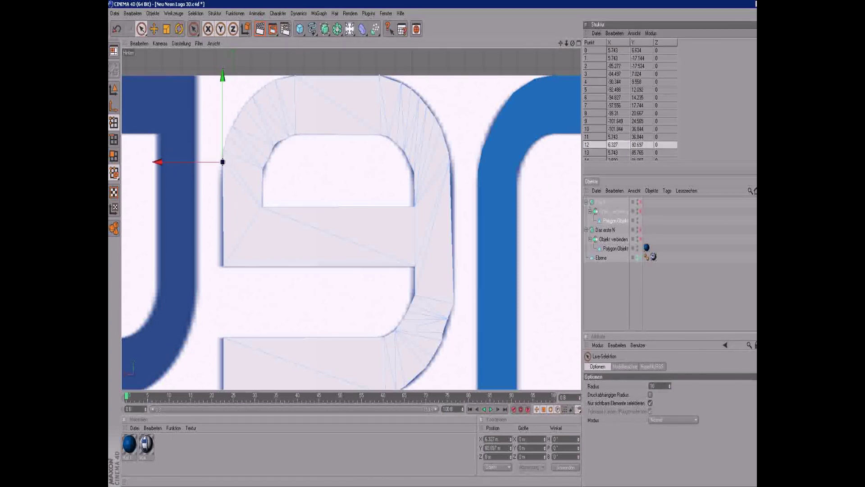
{"action": "key", "text": "Return"}
- Refine the upper left curve by moving outer point 13 to about X 5.236, Y 85.866 and fitting the inner curve point to the reference
{"action": "left_click", "coordinate": [228, 348]}
{"action": "left_click", "coordinate": [224, 150]}
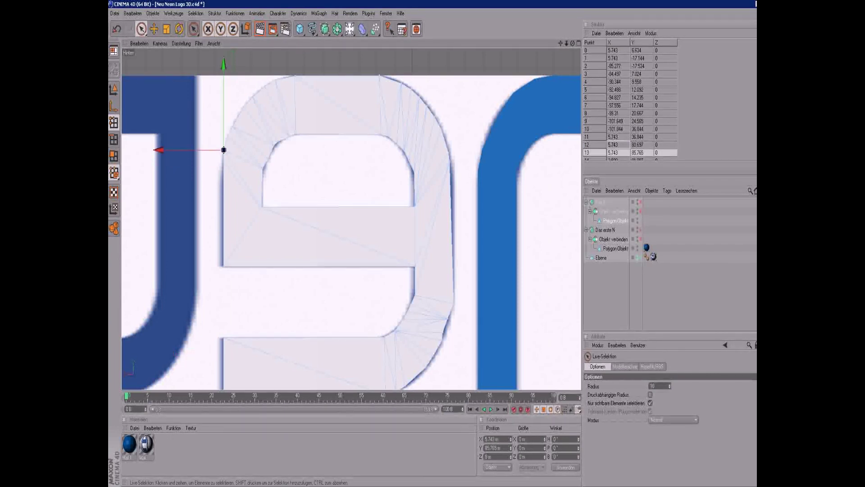
{"action": "left_click", "coordinate": [224, 135]}
{"action": "left_click", "coordinate": [227, 347]}
{"action": "scroll", "coordinate": [227, 348], "scroll_direction": "up", "scroll_amount": 5}
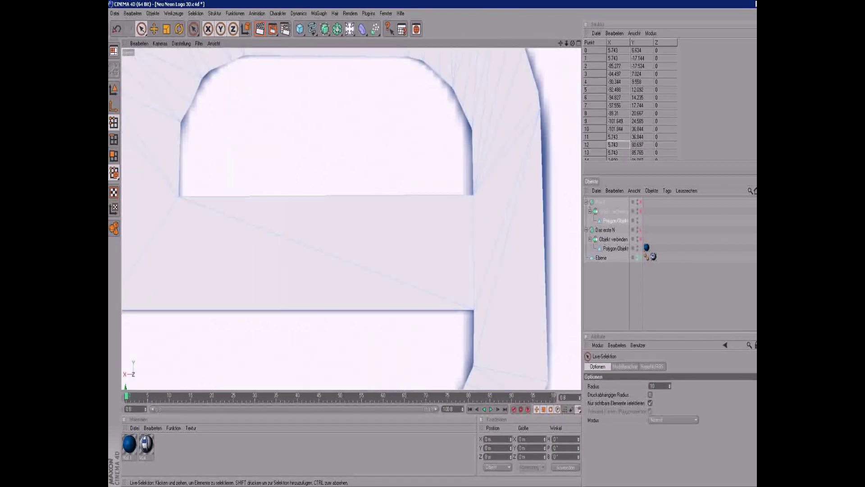
{"action": "middle_click_drag", "start_coordinate": [228, 348], "coordinate": [340, 422], "text": "alt"}
{"action": "left_click", "coordinate": [226, 134]}
{"action": "key", "text": "ctrl+z"}
{"action": "key", "text": "ctrl+z"}
{"action": "key", "text": "ctrl+z"}
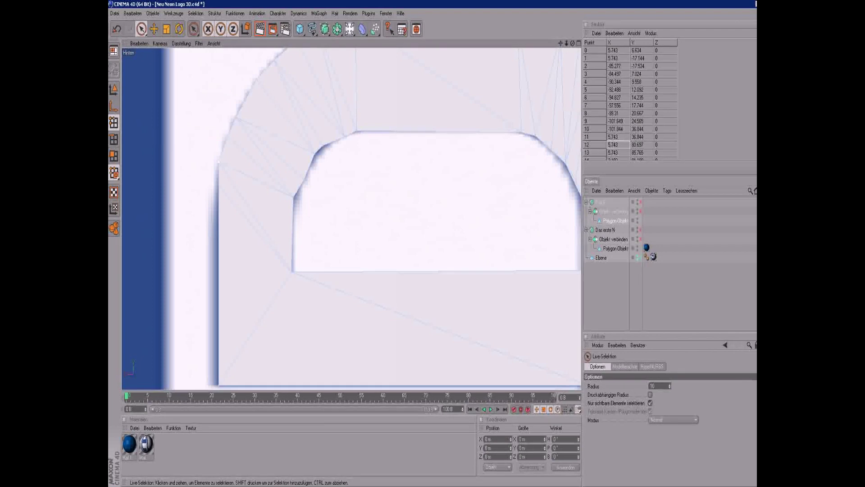
{"action": "left_click", "coordinate": [301, 182]}
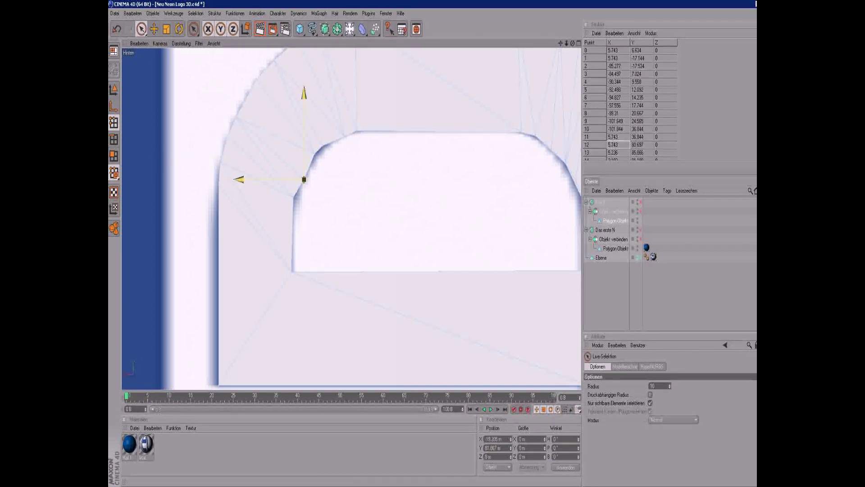
{"action": "key", "text": "ctrl+z"}
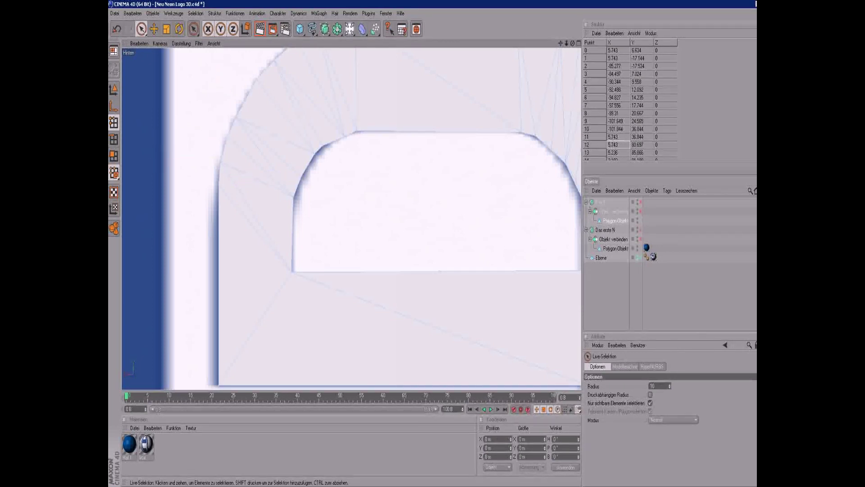
- Move the points on the right edge of the e's inner opening outward onto the reference edge
{"action": "middle_click_drag", "start_coordinate": [352, 217], "coordinate": [259, 241], "text": "alt"}
{"action": "left_click", "coordinate": [489, 228]}
{"action": "key", "text": "ctrl+z"}
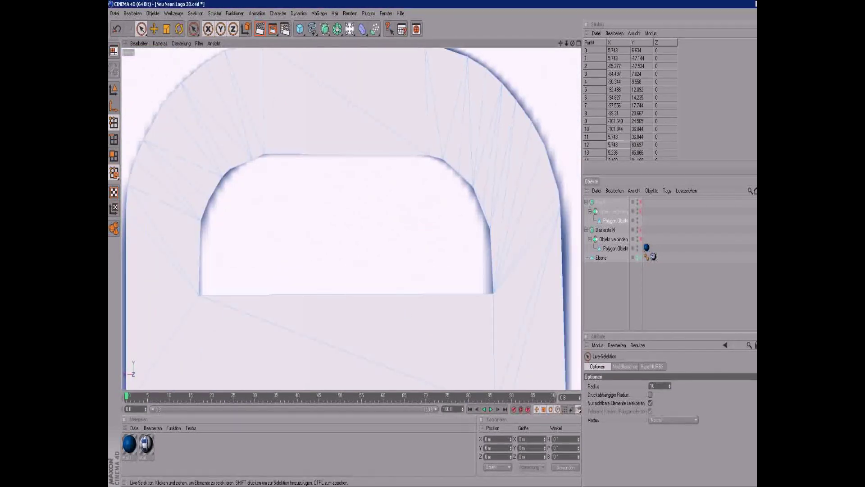
- Align outer point 21 at the e's upper right with inner point 46 by setting its X value to -82.743
{"action": "middle_click_drag", "start_coordinate": [315, 203], "coordinate": [318, 243], "text": "alt"}
{"action": "left_click", "coordinate": [432, 82]}
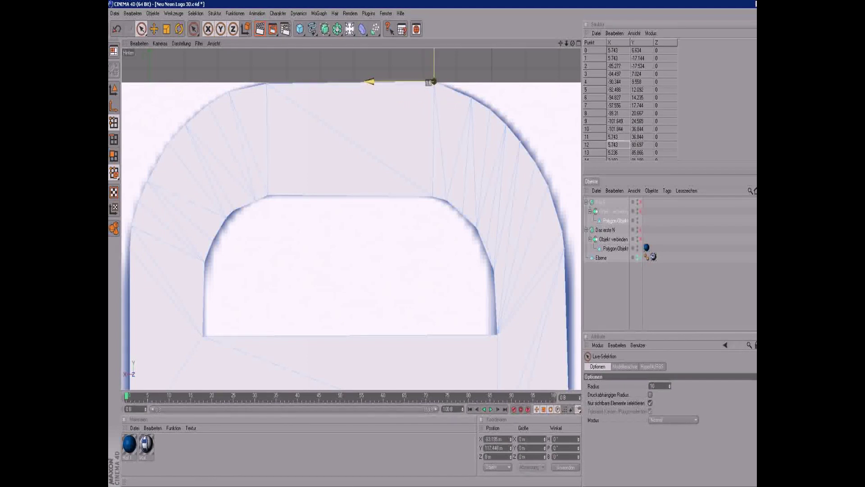
{"action": "left_click", "coordinate": [433, 196]}
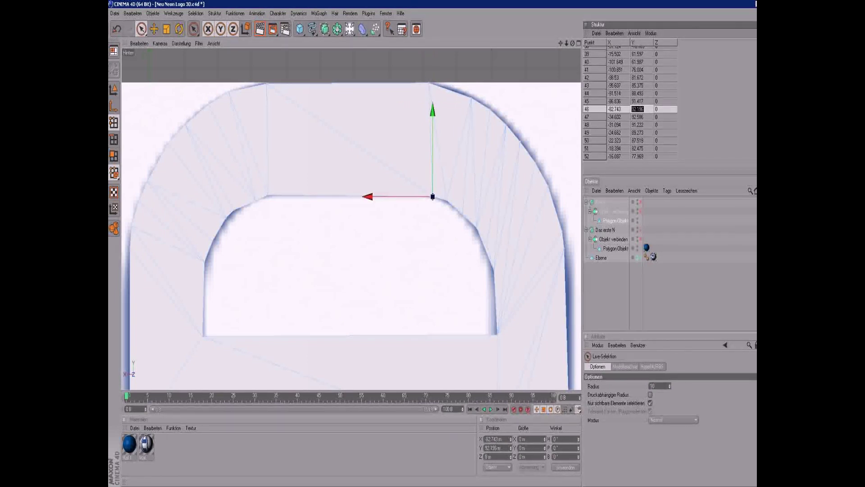
{"action": "key", "text": "ctrl+z"}
{"action": "key", "text": "ctrl+z"}
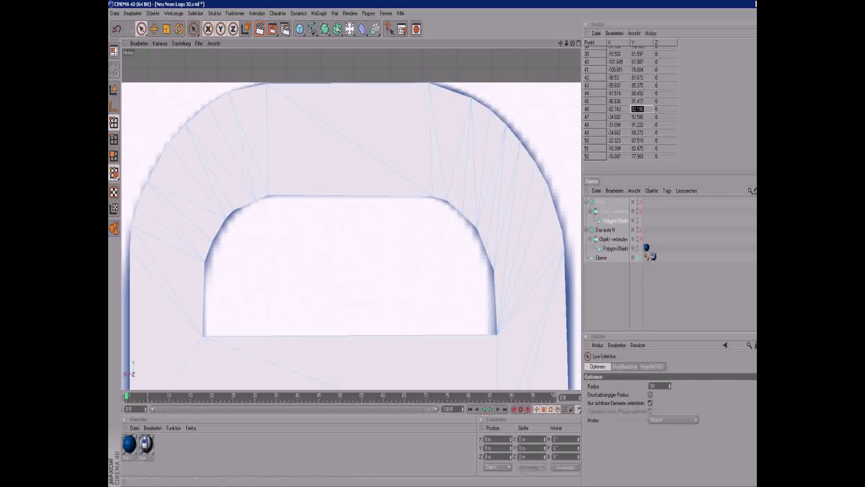
{"action": "key", "text": "ctrl+y"}
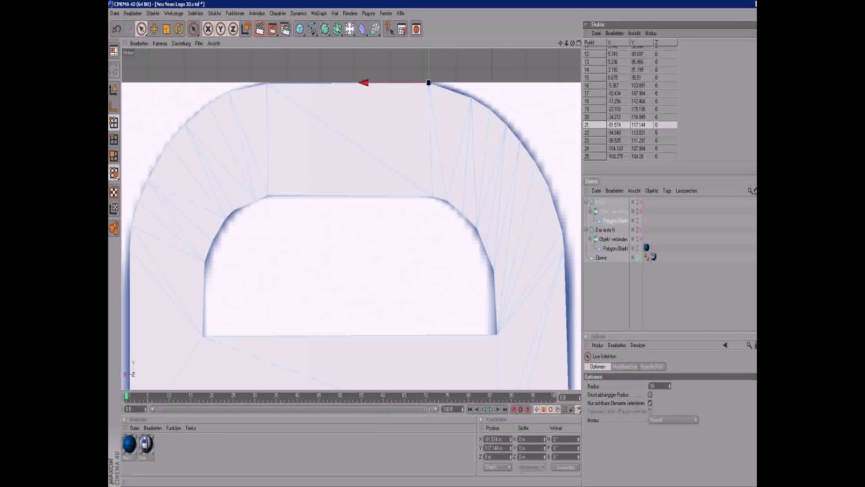
{"action": "key", "text": "ctrl+y"}
{"action": "key", "text": "ctrl+z"}
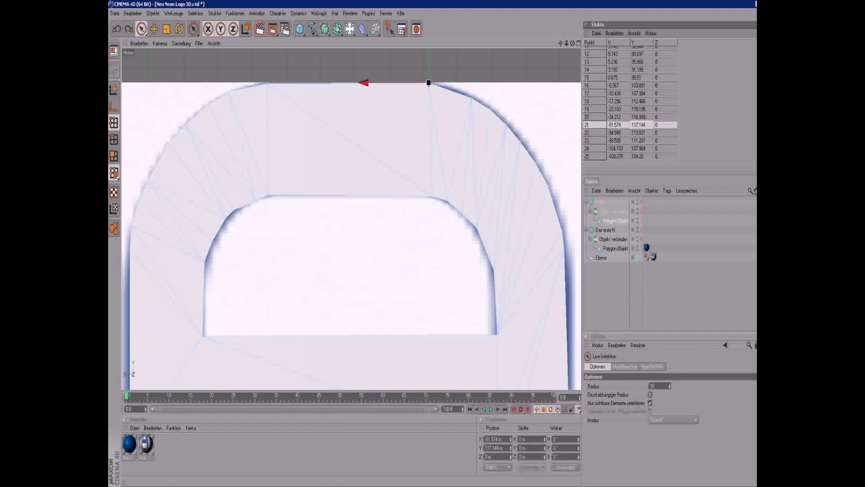
{"action": "key", "text": "ctrl+y"}
{"action": "key", "text": "ctrl+z"}
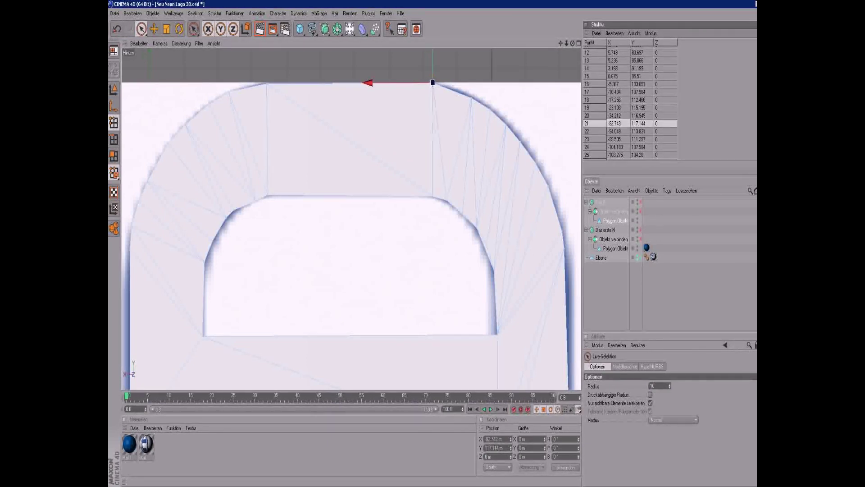
- Level the e's top edge by setting the Y value of point 21 to 116.949, matching point 20
{"action": "key", "text": "ctrl+z"}
{"action": "key", "text": "ctrl+y"}
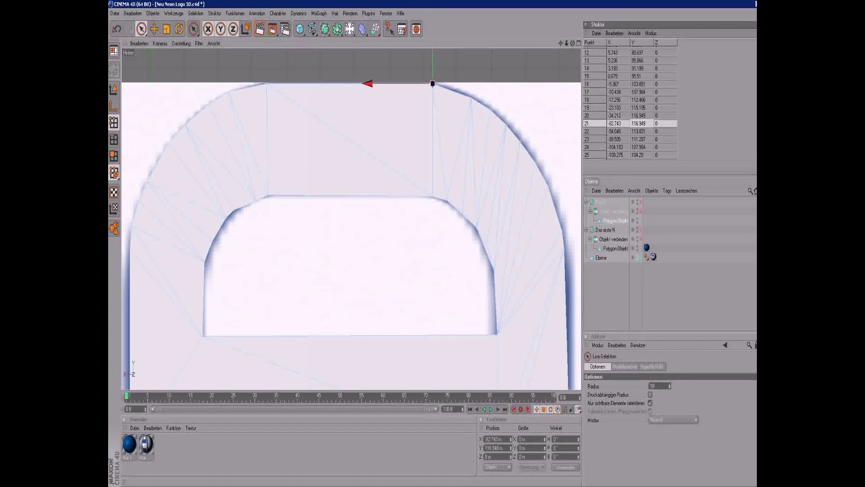
{"action": "key", "text": "ctrl+z"}
{"action": "key", "text": "ctrl+shift+z"}
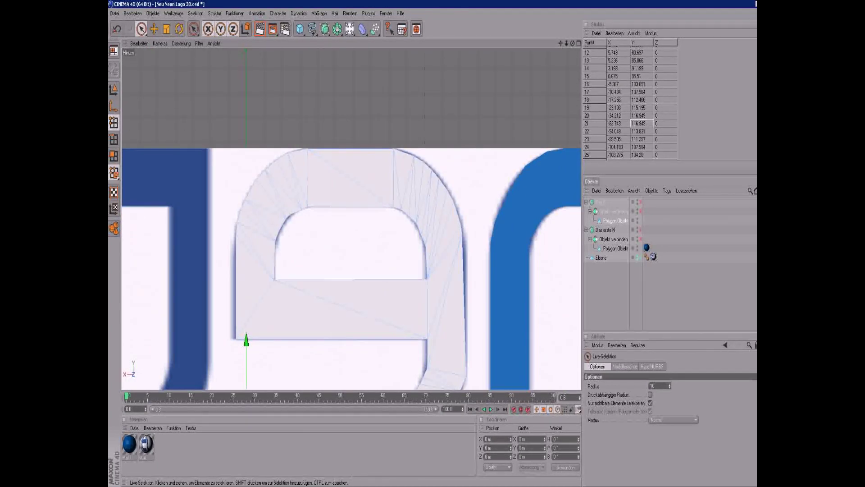
- Straighten the e's right edge by setting point 29's X value to -123.478, and fit the upper right outer curve points to the reference
{"action": "key", "text": "ctrl+z"}
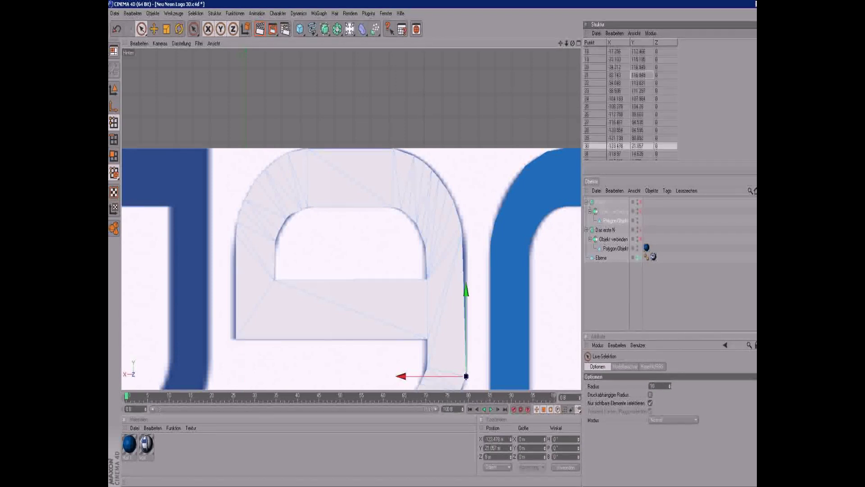
{"action": "key", "text": "ctrl+z"}
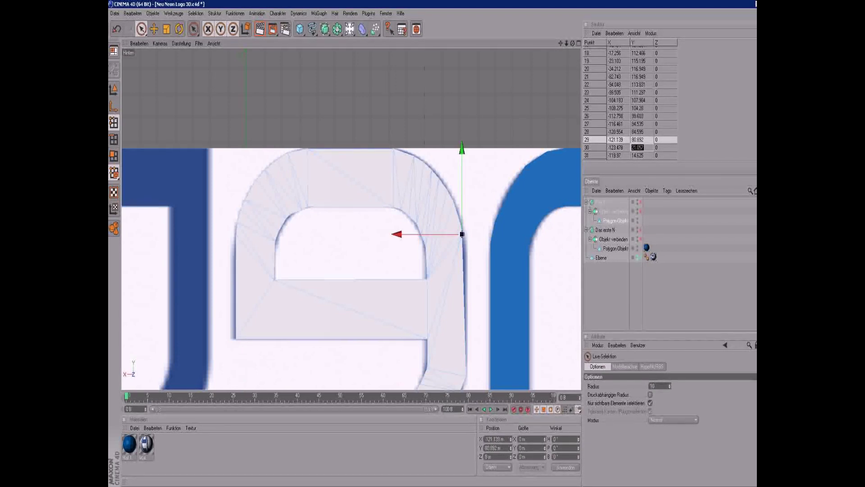
{"action": "key", "text": "ctrl+z"}
{"action": "key", "text": "ctrl+z"}
{"action": "key", "text": "ctrl+z"}
{"action": "key", "text": "ctrl+z"}
{"action": "key", "text": "ctrl+z"}
{"action": "key", "text": "ctrl+z"}
{"action": "key", "text": "ctrl+z"}
{"action": "key", "text": "ctrl+z"}
{"action": "key", "text": "ctrl+z"}
{"action": "key", "text": "ctrl+z"}
{"action": "key", "text": "ctrl+z"}
{"action": "key", "text": "ctrl+z"}
{"action": "key", "text": "ctrl+z"}
{"action": "key", "text": "ctrl+z"}
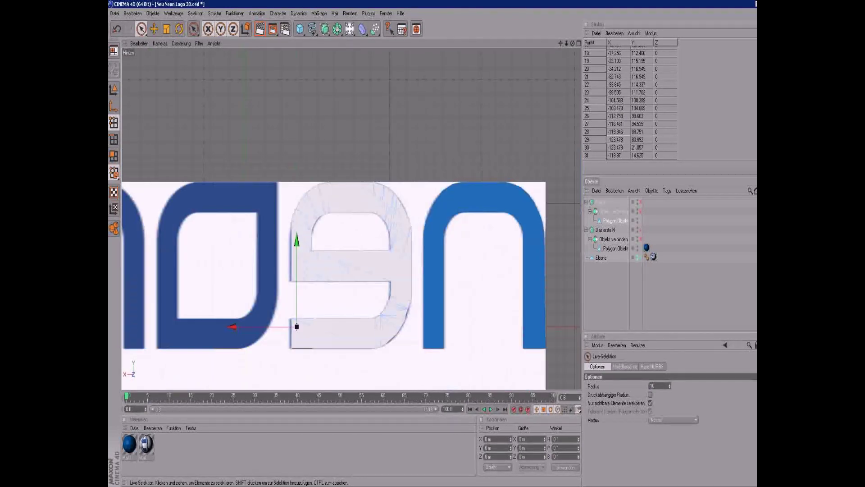
- Apply the blue material to the e's polygon object and select Das E together with Das erste N
{"action": "left_click_drag", "start_coordinate": [129, 444], "coordinate": [342, 216]}
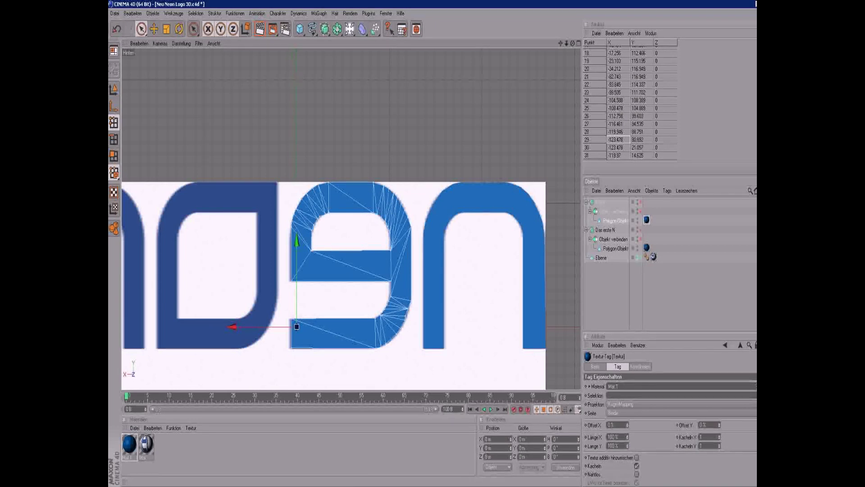
{"action": "left_click", "coordinate": [605, 230], "text": "shift"}
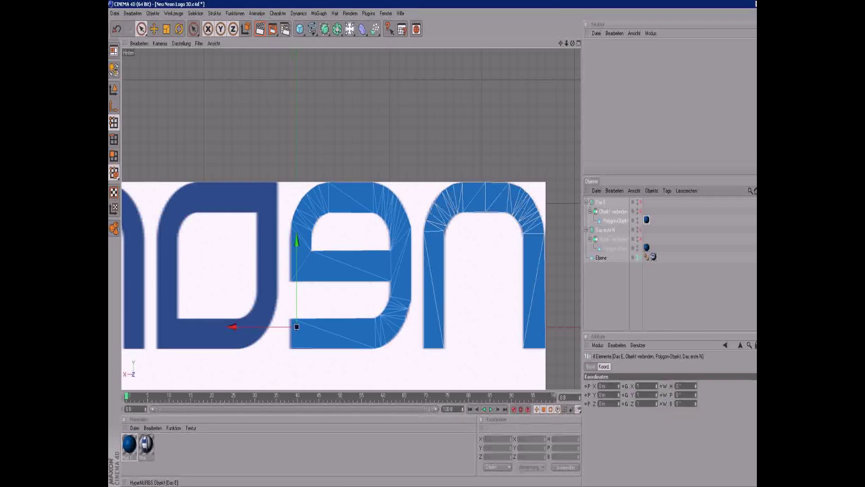
{"action": "middle_click_drag", "start_coordinate": [316, 270], "coordinate": [479, 256], "text": "alt"}
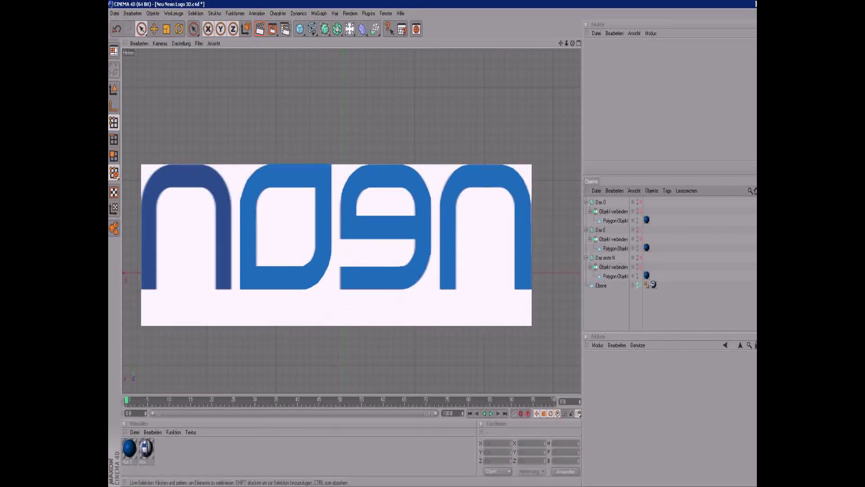
{"action": "left_click", "coordinate": [325, 29]}
{"action": "left_click_drag", "start_coordinate": [337, 29], "coordinate": [406, 71]}
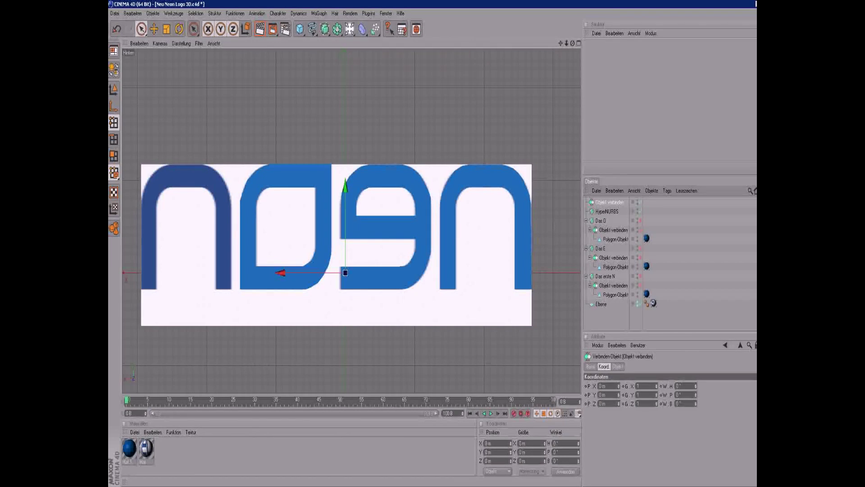
{"action": "left_click_drag", "start_coordinate": [610, 202], "coordinate": [614, 221]}
{"action": "left_click", "coordinate": [153, 13]}
{"action": "left_click", "coordinate": [158, 28]}
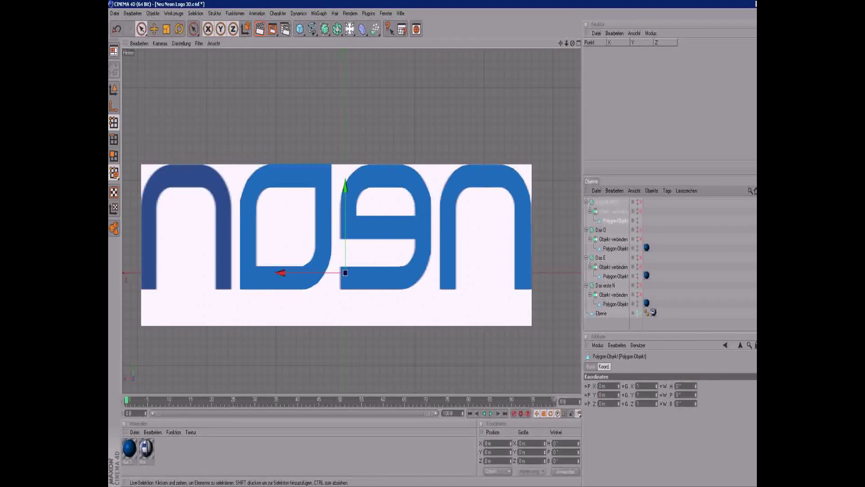
{"action": "left_click_drag", "start_coordinate": [560, 44], "coordinate": [547, 61]}
{"action": "key", "text": "ctrl+z"}
{"action": "key", "text": "ctrl+z"}
{"action": "key", "text": "ctrl+z"}
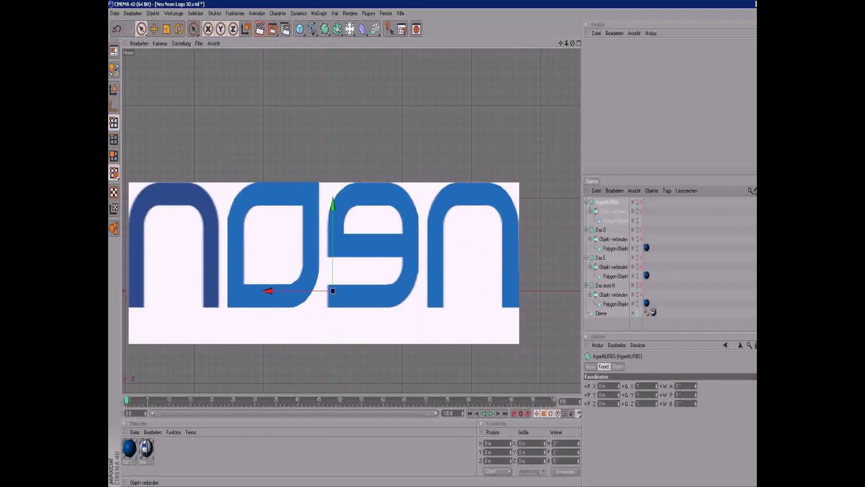
- Place a copy of Das erste N, renamed Das zweite N., over the remaining dark n of the reference image
{"action": "key", "text": "ctrl+v"}
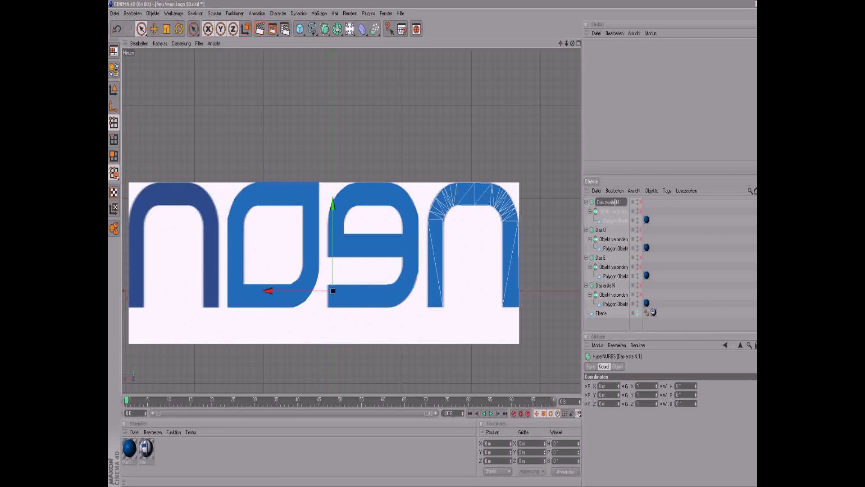
{"action": "key", "text": "BackSpace"}
{"action": "key", "text": "BackSpace"}
{"action": "key", "text": "Return"}
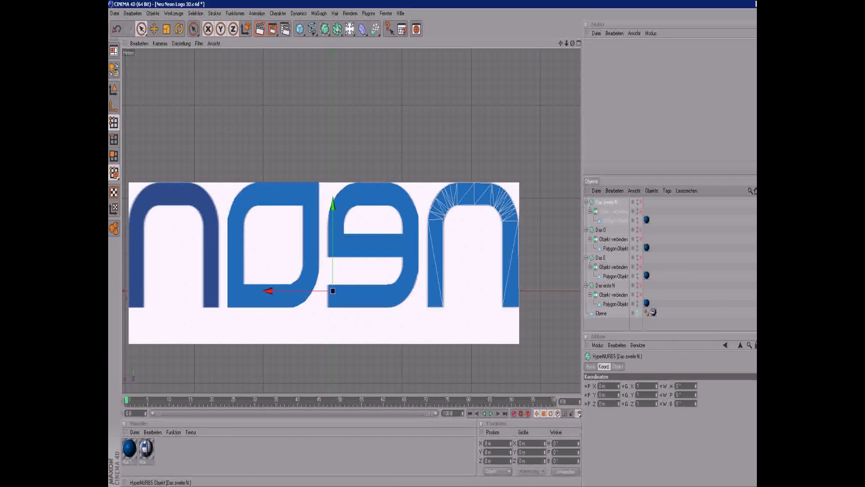
{"action": "key", "text": "e"}
{"action": "left_click_drag", "start_coordinate": [268, 291], "coordinate": [127, 291]}
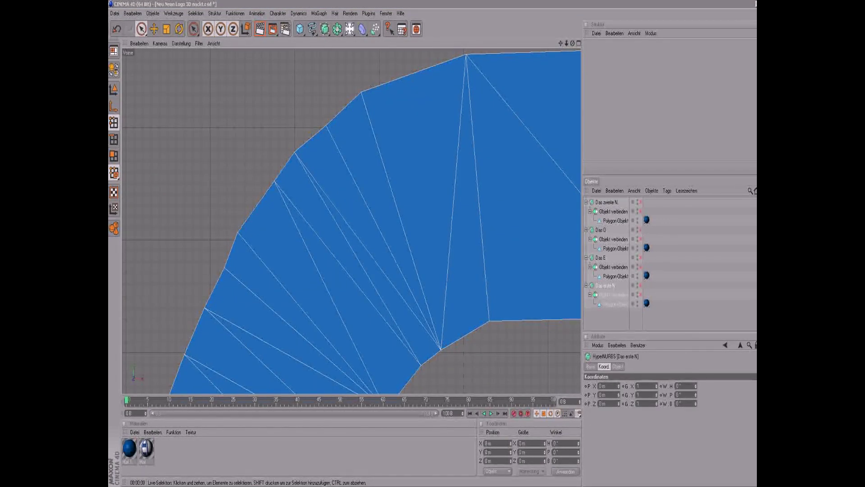
- Smooth the outer upper left curve of Das erste N by repositioning its polygon points
{"action": "left_click", "coordinate": [616, 304]}
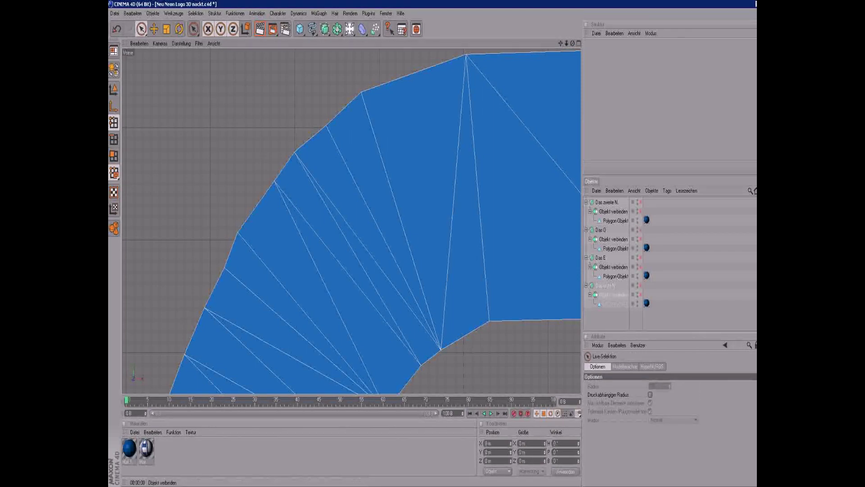
{"action": "left_click_drag", "start_coordinate": [327, 125], "coordinate": [323, 123]}
{"action": "left_click", "coordinate": [259, 205]}
{"action": "left_click_drag", "start_coordinate": [259, 205], "coordinate": [243, 177]}
{"action": "left_click", "coordinate": [238, 233]}
{"action": "left_click_drag", "start_coordinate": [236, 232], "coordinate": [246, 224]}
{"action": "left_click", "coordinate": [224, 266]}
{"action": "left_click_drag", "start_coordinate": [224, 267], "coordinate": [225, 266]}
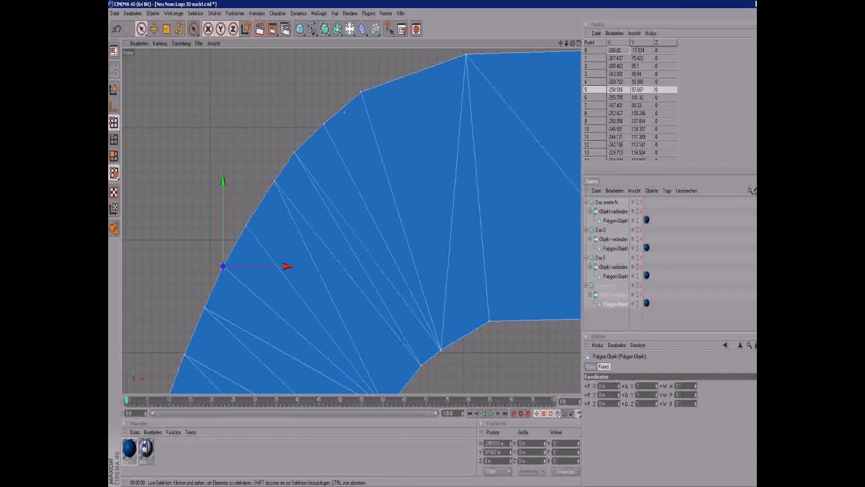
- Smooth the inner upper left curve of Das erste N by repositioning its points
{"action": "middle_click_drag", "start_coordinate": [352, 226], "coordinate": [249, 87], "text": "alt"}
{"action": "left_click", "coordinate": [307, 202]}
{"action": "left_click_drag", "start_coordinate": [307, 202], "coordinate": [333, 181]}
{"action": "left_click", "coordinate": [326, 187]}
{"action": "left_click", "coordinate": [271, 247]}
{"action": "left_click_drag", "start_coordinate": [270, 246], "coordinate": [264, 244]}
- Adjust the points on the inner upper right curve of Das erste N
{"action": "middle_click_drag", "start_coordinate": [361, 225], "coordinate": [122, 208], "text": "alt"}
{"action": "left_click", "coordinate": [504, 237]}
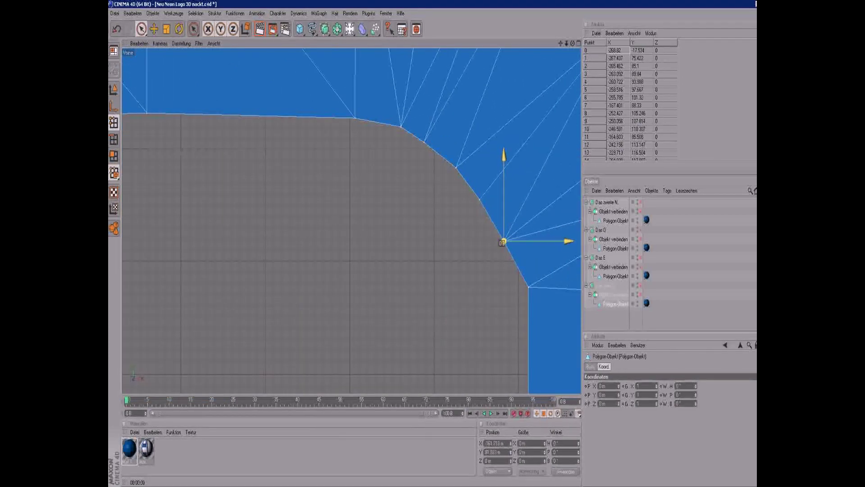
{"action": "left_click", "coordinate": [424, 141]}
- Even out the points along the outer upper right curve of Das erste N
{"action": "scroll", "coordinate": [351, 220], "scroll_direction": "down", "scroll_amount": 10}
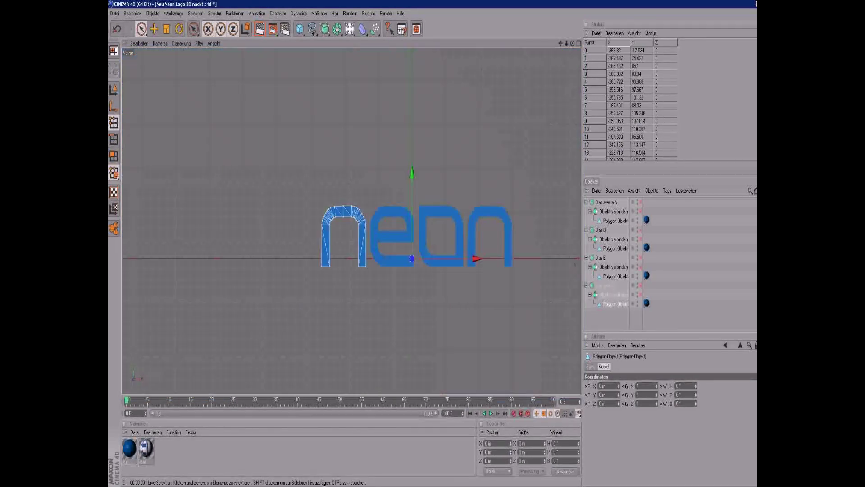
{"action": "scroll", "coordinate": [352, 221], "scroll_direction": "up", "scroll_amount": 5}
{"action": "scroll", "coordinate": [352, 221], "scroll_direction": "up", "scroll_amount": 8}
{"action": "left_click", "coordinate": [429, 106]}
{"action": "left_click_drag", "start_coordinate": [429, 106], "coordinate": [438, 120]}
{"action": "left_click", "coordinate": [410, 93]}
{"action": "left_click", "coordinate": [466, 163]}
- Delete the surplus point on the outer upper right curve of Das erste N and close the gap with Bridge
{"action": "left_click", "coordinate": [490, 212]}
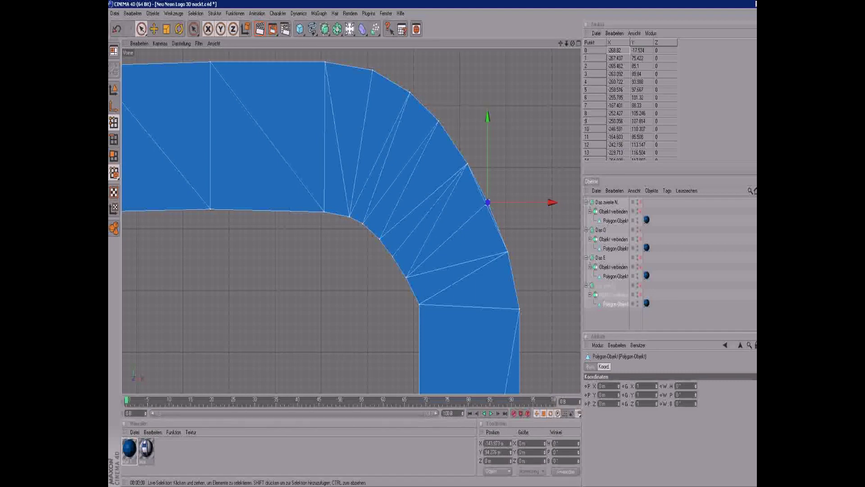
{"action": "left_click_drag", "start_coordinate": [487, 202], "coordinate": [513, 176]}
{"action": "key", "text": "Delete"}
{"action": "right_click", "coordinate": [459, 212]}
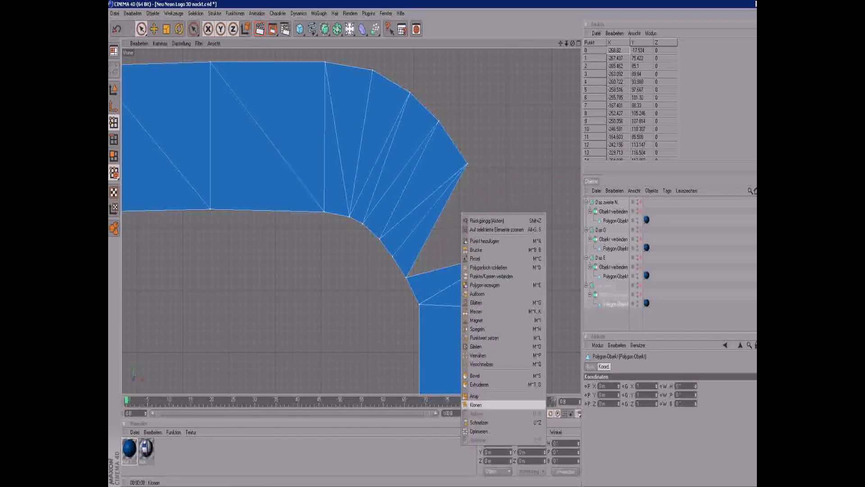
{"action": "left_click", "coordinate": [482, 249]}
{"action": "left_click_drag", "start_coordinate": [411, 267], "coordinate": [460, 264]}
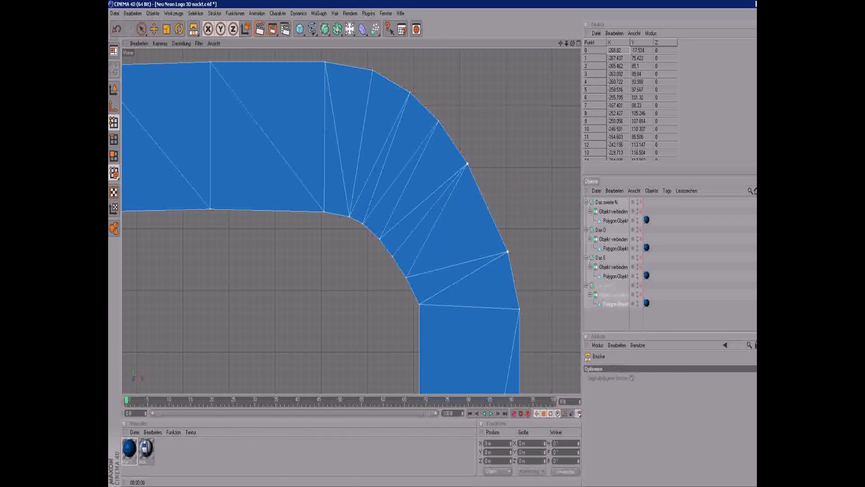
- Nudge the remaining outer and inner points at the upper right of Das erste N for a rounder arc
{"action": "key", "text": "space"}
{"action": "left_click", "coordinate": [409, 92]}
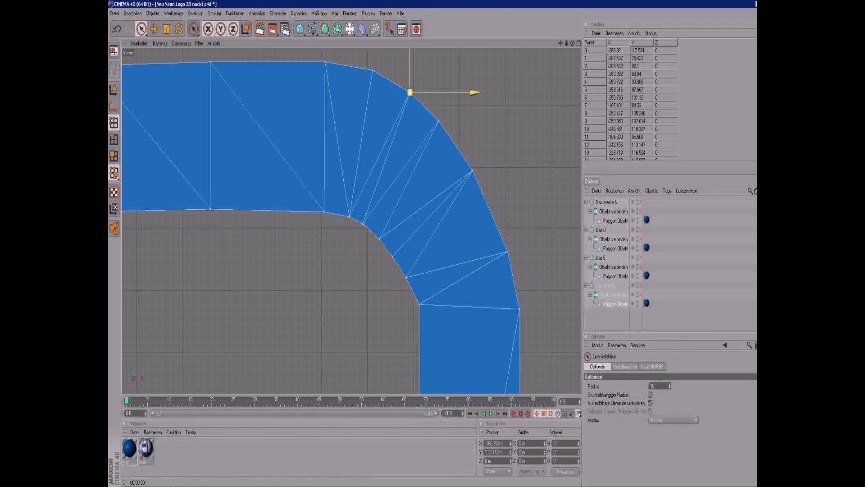
{"action": "key", "text": "ctrl+shift+a"}
{"action": "left_click_drag", "start_coordinate": [350, 217], "coordinate": [346, 216]}
{"action": "key", "text": "ctrl+shift+a"}
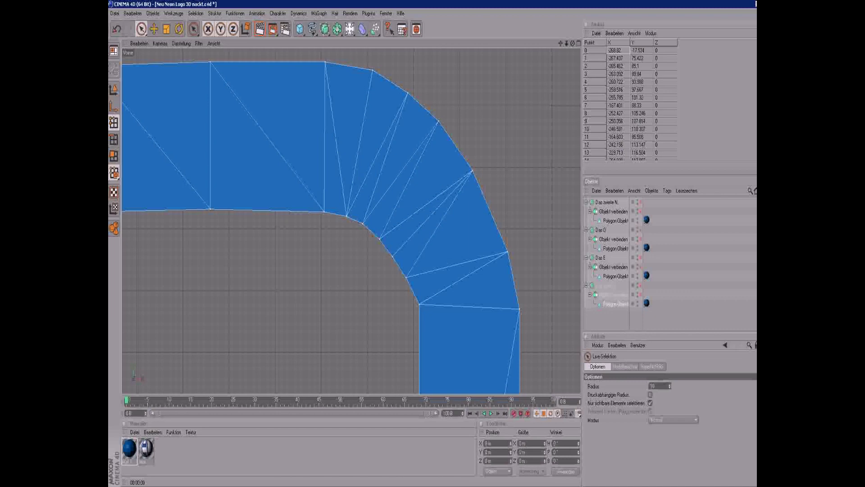
- Select the polygon object under Das E for point editing at its inner upper left curve
{"action": "scroll", "coordinate": [351, 221], "scroll_direction": "down", "scroll_amount": 3}
{"action": "scroll", "coordinate": [351, 221], "scroll_direction": "up", "scroll_amount": 5}
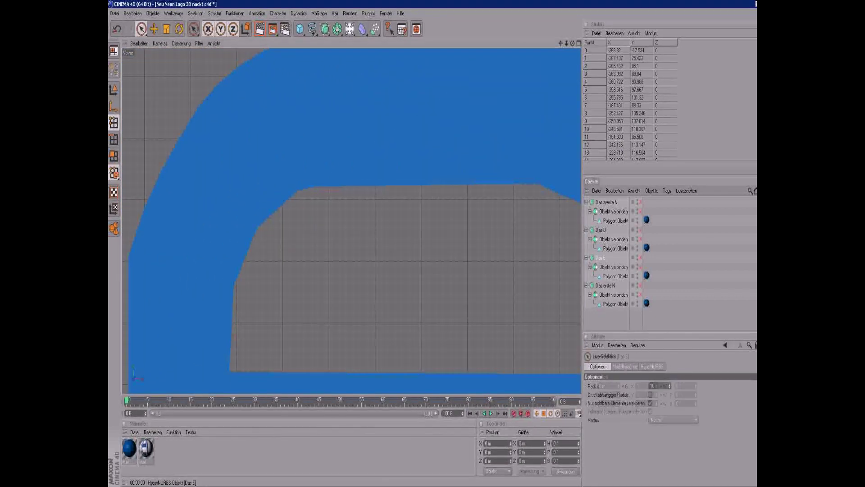
{"action": "left_click", "coordinate": [601, 258]}
{"action": "scroll", "coordinate": [352, 221], "scroll_direction": "down", "scroll_amount": 4}
{"action": "scroll", "coordinate": [351, 221], "scroll_direction": "up", "scroll_amount": 5}
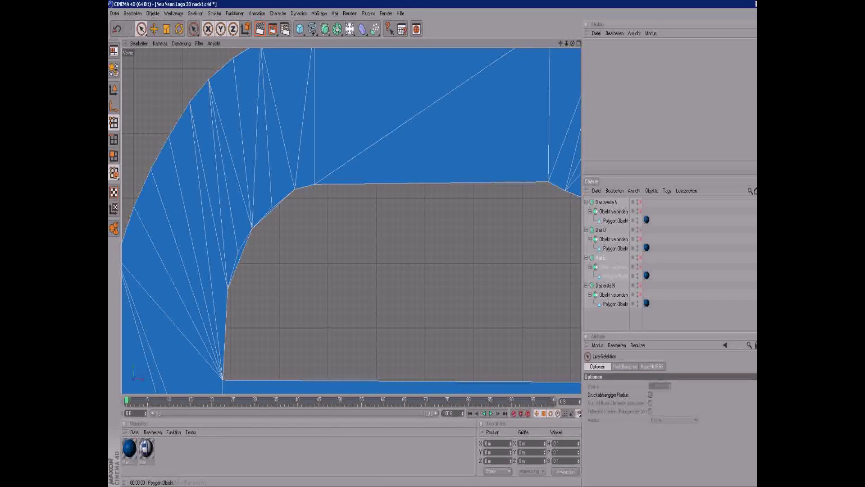
{"action": "left_click", "coordinate": [615, 276]}
- Try to delete the surplus point on the e's inner upper left curve and bridge the gap, and undo these edits
{"action": "left_click_drag", "start_coordinate": [239, 253], "coordinate": [378, 333]}
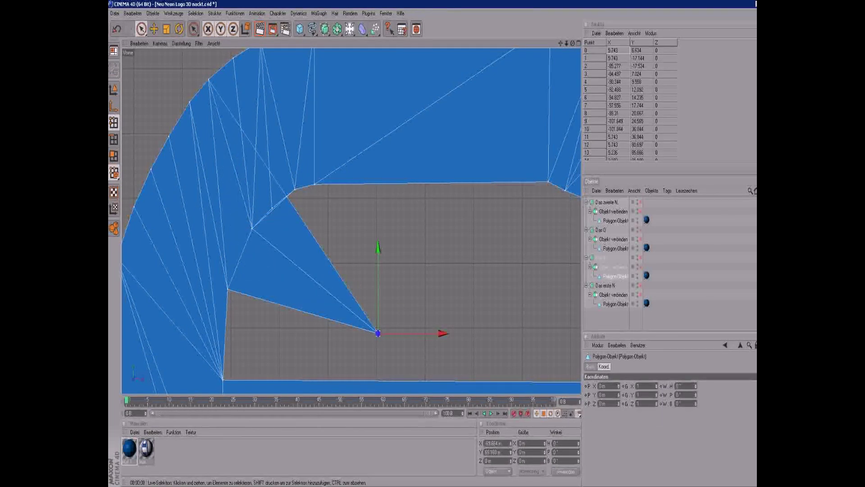
{"action": "key", "text": "Delete"}
{"action": "right_click", "coordinate": [218, 160]}
{"action": "left_click", "coordinate": [236, 215]}
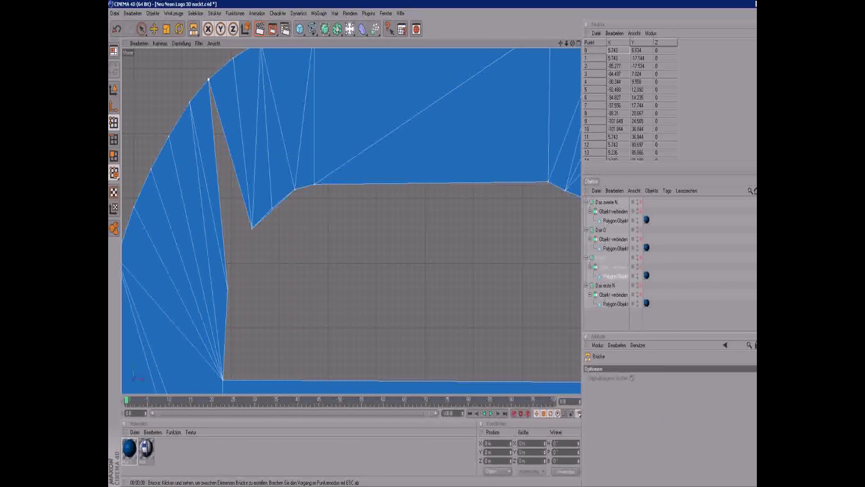
{"action": "left_click_drag", "start_coordinate": [208, 79], "coordinate": [265, 286]}
{"action": "key", "text": "space"}
{"action": "left_click", "coordinate": [244, 241]}
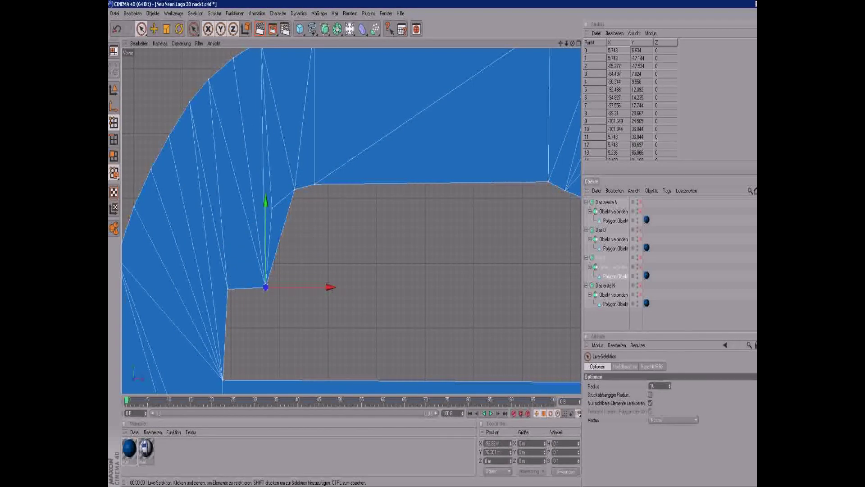
{"action": "key", "text": "ctrl+z"}
{"action": "key", "text": "ctrl+z"}
{"action": "key", "text": "ctrl+y"}
{"action": "key", "text": "ctrl+z"}
- Try to reposition a point on the e's inner upper left curve with Bridge selected, and undo the edits
{"action": "left_click_drag", "start_coordinate": [238, 252], "coordinate": [294, 294]}
{"action": "right_click", "coordinate": [294, 294]}
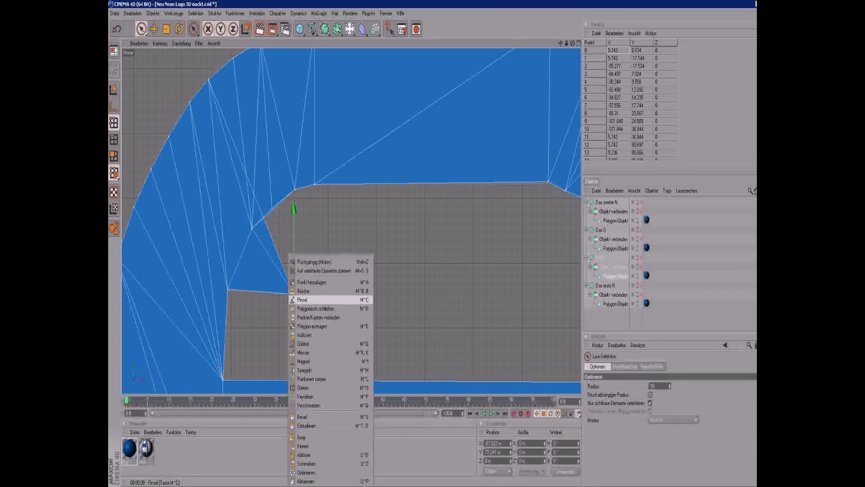
{"action": "left_click", "coordinate": [309, 291]}
{"action": "right_click", "coordinate": [293, 294]}
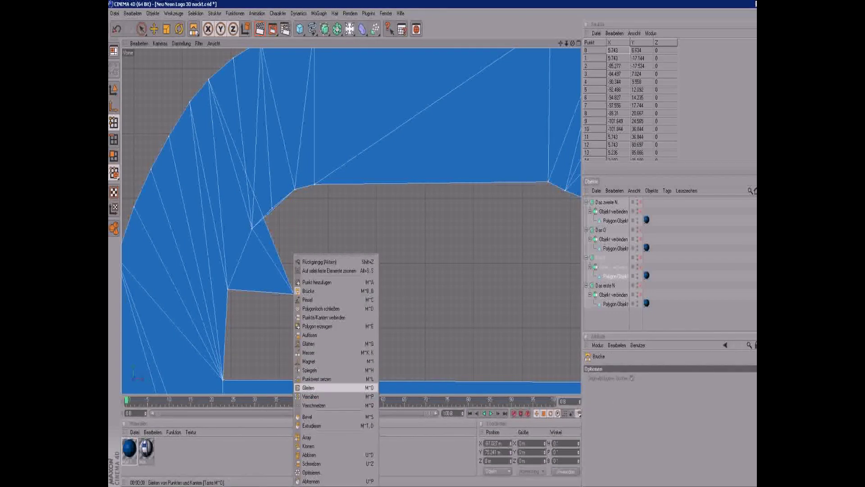
{"action": "left_click", "coordinate": [319, 262]}
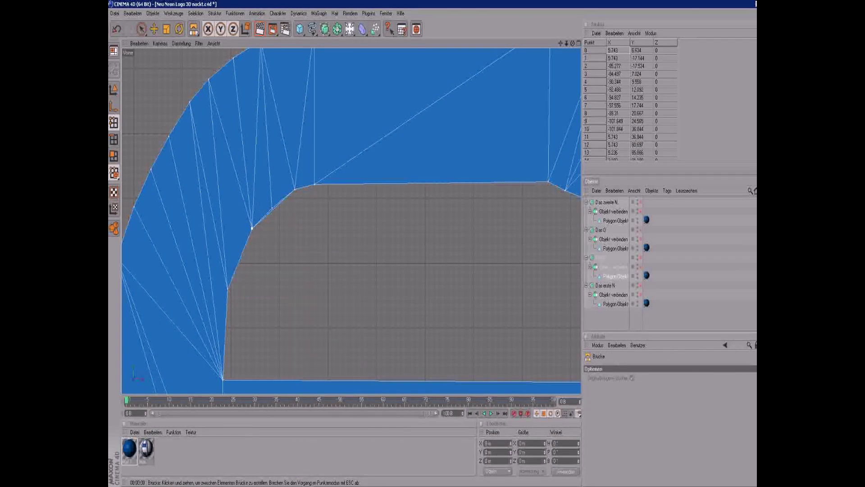
- Try to reshape the e's inner upper left curve with the Magnet tool, and undo the deformation
{"action": "right_click", "coordinate": [293, 253]}
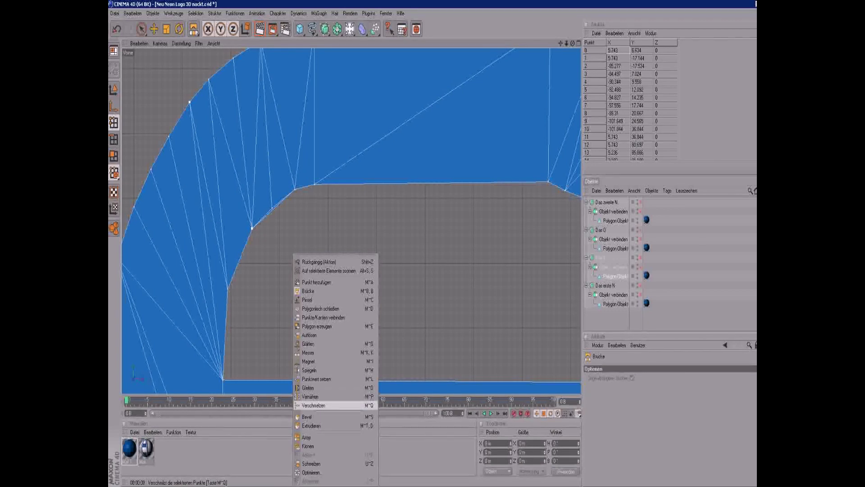
{"action": "left_click", "coordinate": [309, 362]}
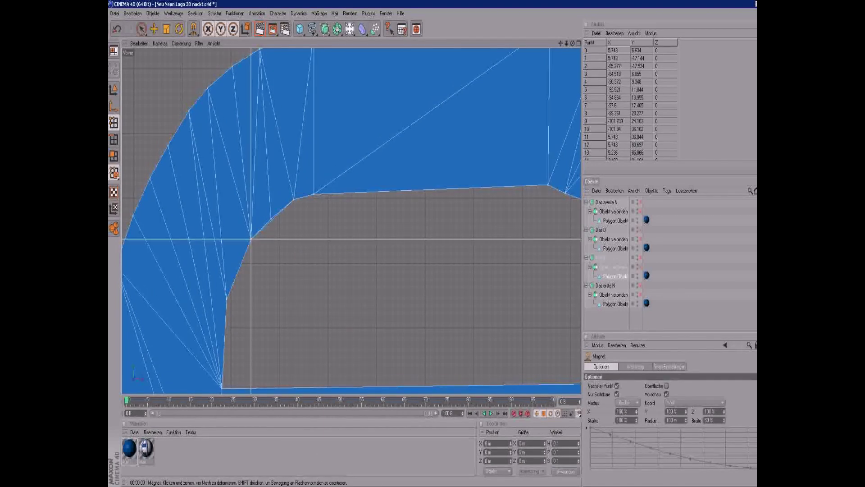
{"action": "left_click", "coordinate": [281, 417]}
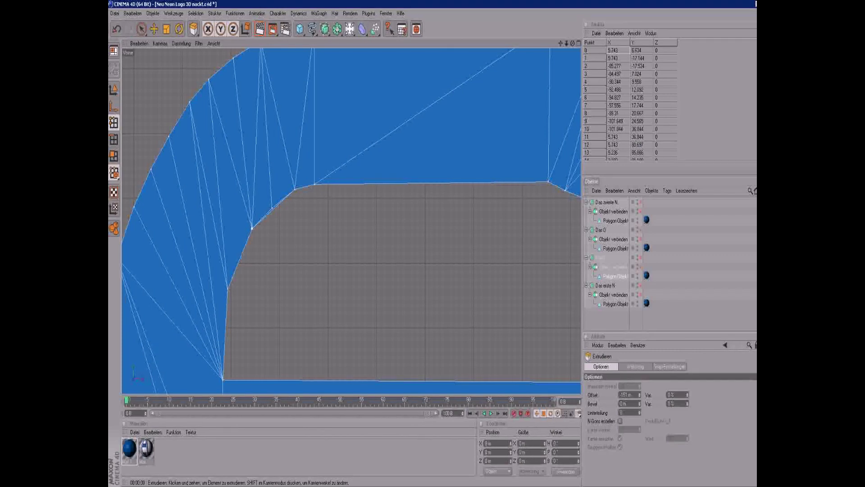
- Optimize the e's polygon object with Flächen, Unbenutzte Punkte and Punkte enabled and a tolerance of 0.01 m
{"action": "right_click", "coordinate": [352, 335]}
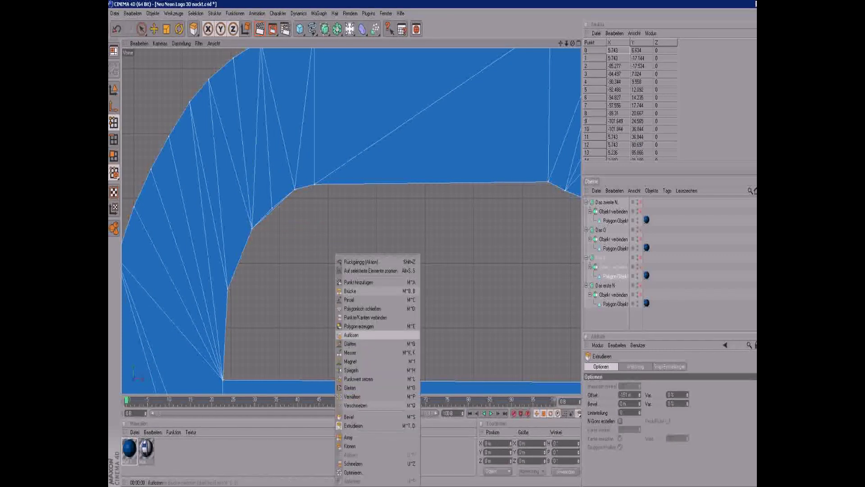
{"action": "left_click", "coordinate": [353, 473]}
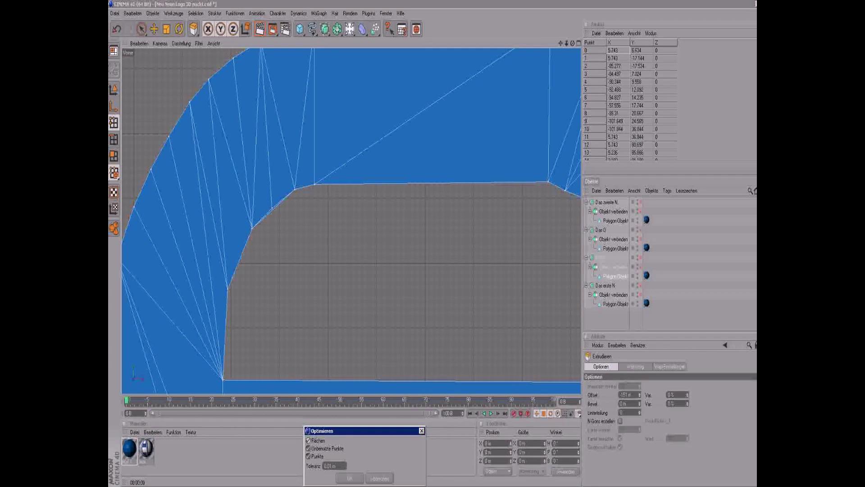
{"action": "left_click", "coordinate": [350, 478]}
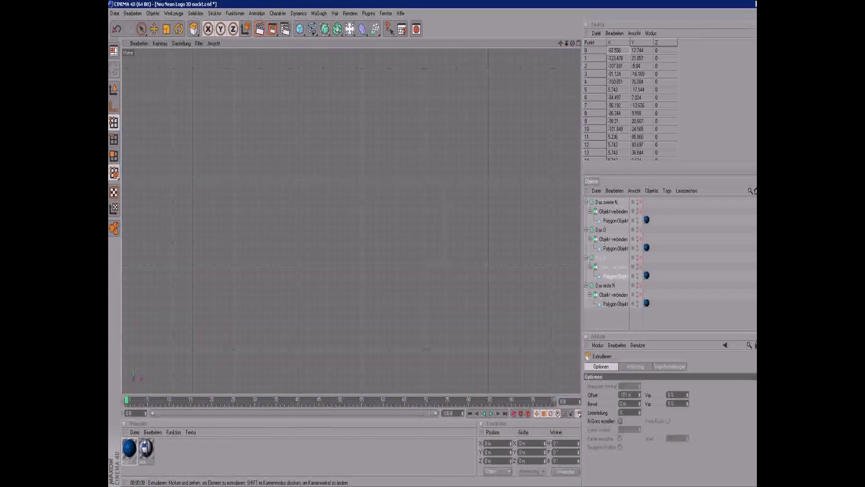
- Try to shift the middle point of the e's inner upper left curve, undo the shift, and activate Bridge
{"action": "left_click", "coordinate": [206, 198]}
{"action": "left_click_drag", "start_coordinate": [206, 197], "coordinate": [206, 154]}
{"action": "mouse_move", "coordinate": [242, 197]}
{"action": "left_mouse_down"}
{"action": "mouse_move", "coordinate": [277, 197]}
{"action": "mouse_move", "coordinate": [226, 197]}
{"action": "left_mouse_up"}
{"action": "key", "text": "ctrl+z"}
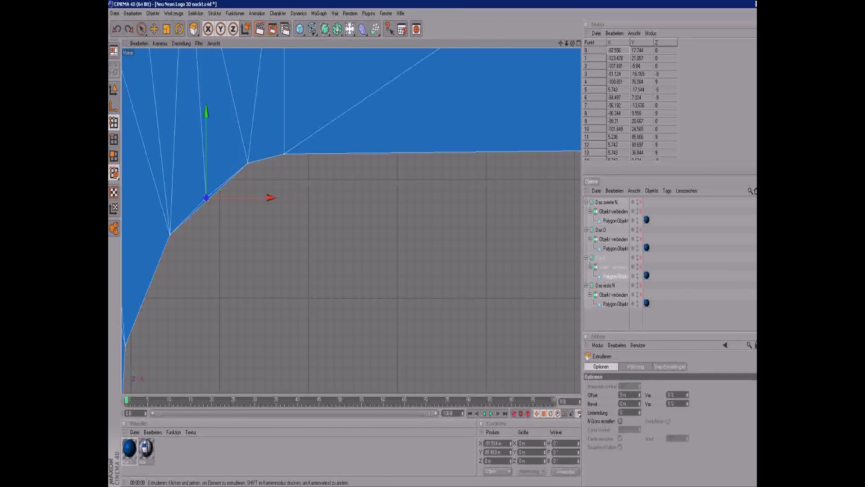
{"action": "right_click", "coordinate": [246, 193]}
{"action": "left_click", "coordinate": [266, 229]}
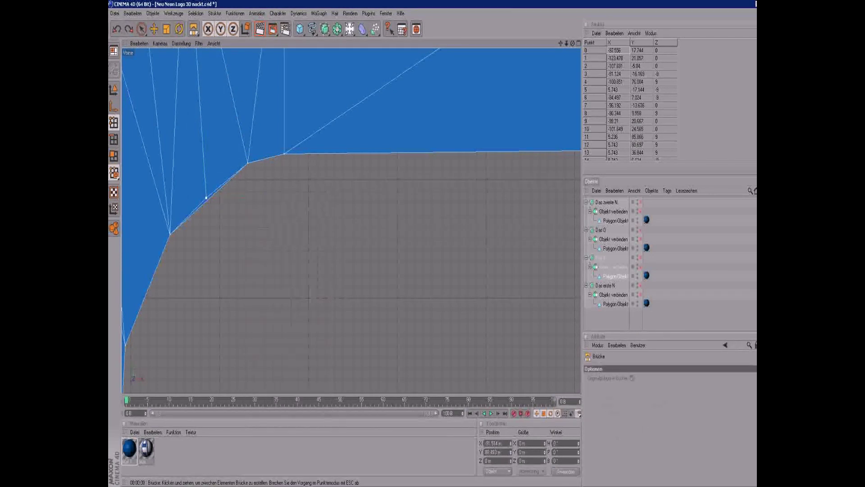
- Remove Das zweite N and duplicate Das erste N as its replacement
{"action": "scroll", "coordinate": [352, 221], "scroll_direction": "down", "scroll_amount": 10}
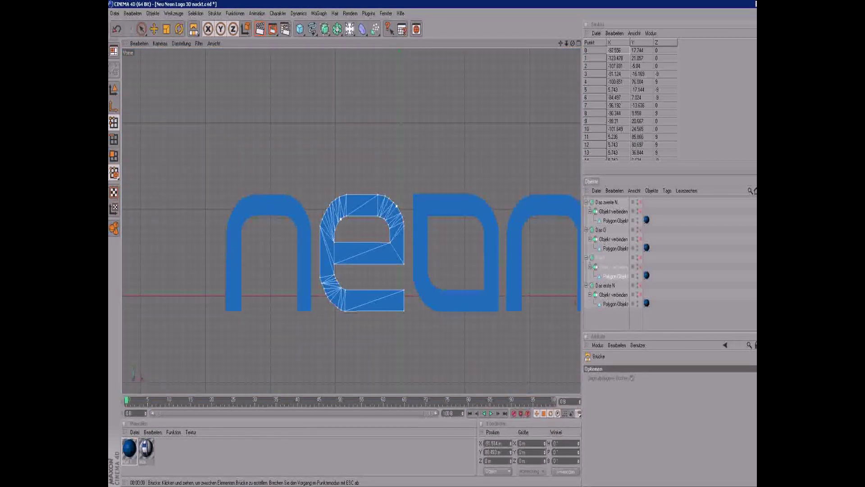
{"action": "middle_click_drag", "start_coordinate": [351, 221], "coordinate": [211, 199], "text": "alt"}
{"action": "scroll", "coordinate": [352, 221], "scroll_direction": "up", "scroll_amount": 5}
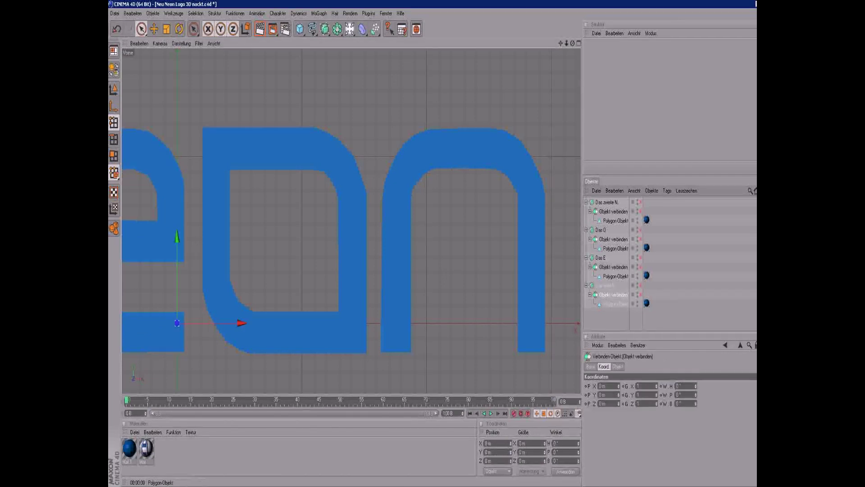
{"action": "left_click", "coordinate": [615, 221]}
{"action": "scroll", "coordinate": [351, 221], "scroll_direction": "up", "scroll_amount": 5}
{"action": "scroll", "coordinate": [352, 221], "scroll_direction": "down", "scroll_amount": 10}
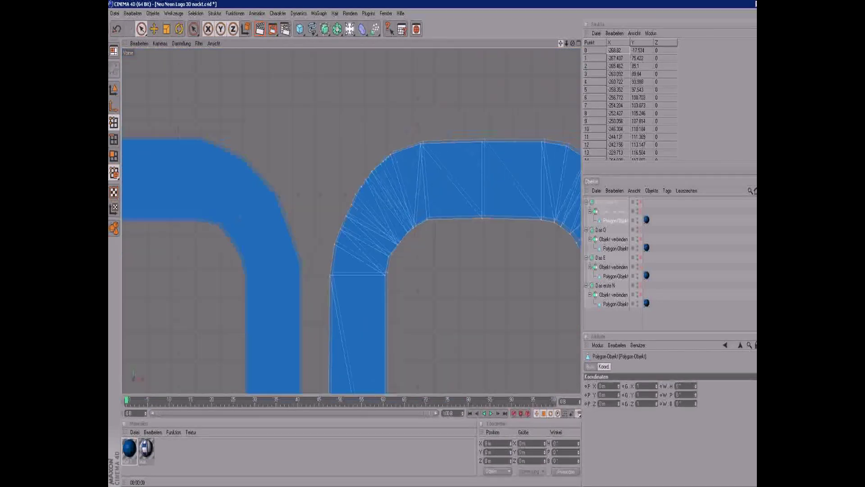
{"action": "left_click", "coordinate": [606, 202]}
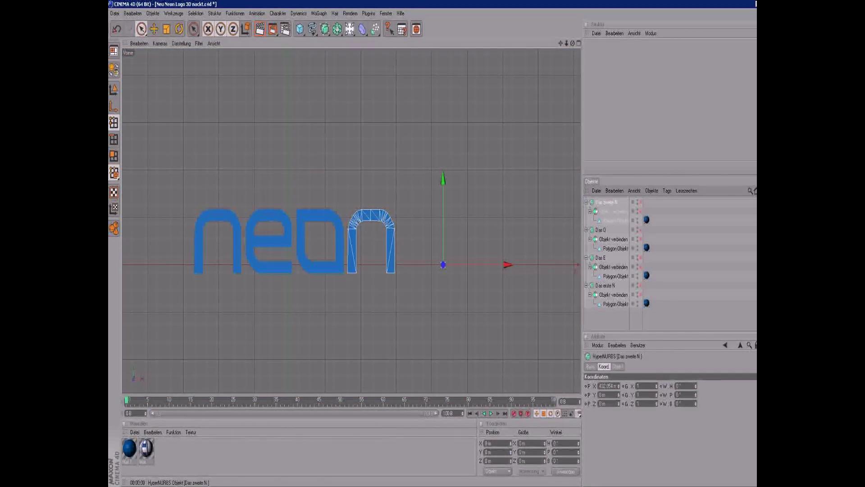
{"action": "key", "text": "ctrl+z"}
{"action": "key", "text": "ctrl+z"}
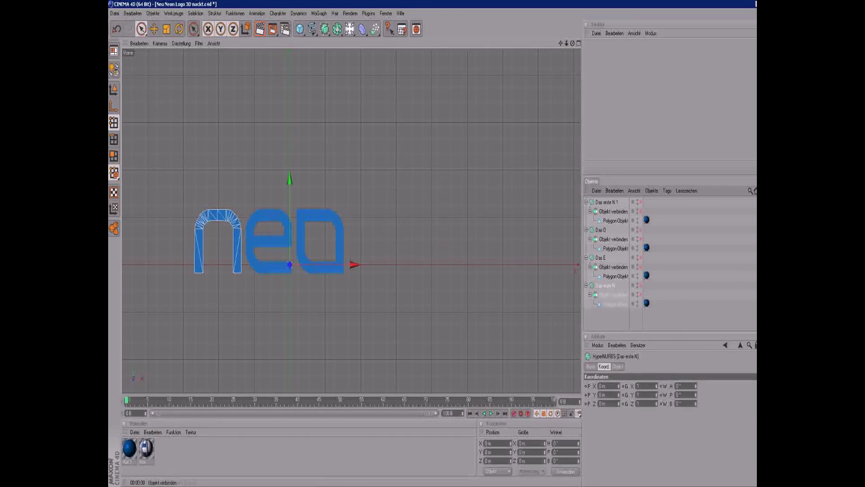
- Rename the duplicated letter object as Das zweite N.1
{"action": "double_click", "coordinate": [610, 202]}
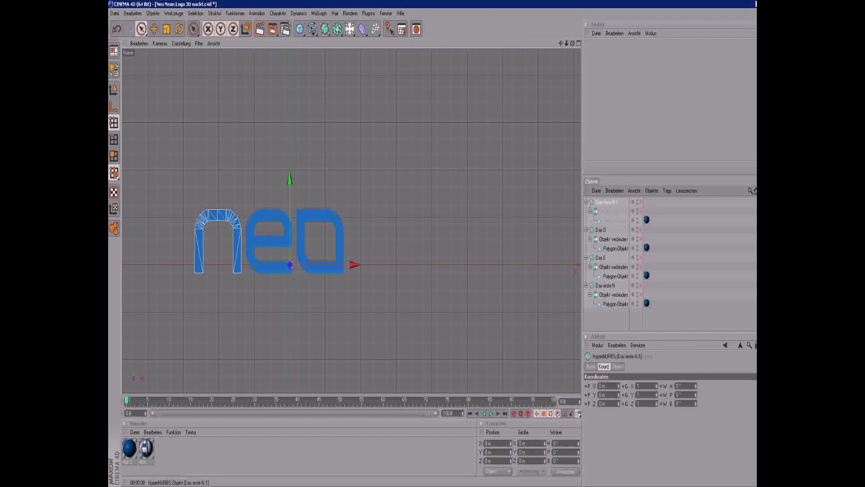
{"action": "type", "text": "zweite"}
{"action": "key", "text": "Return"}
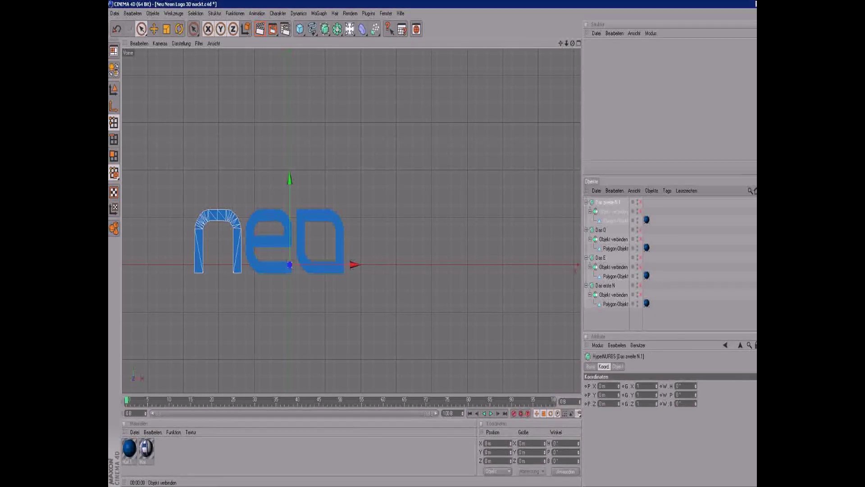
- Move Das zweite N.1 along the X axis to about 438 m, so it follows the O as the last letter
{"action": "key", "text": "e"}
{"action": "left_click_drag", "start_coordinate": [355, 264], "coordinate": [514, 264]}
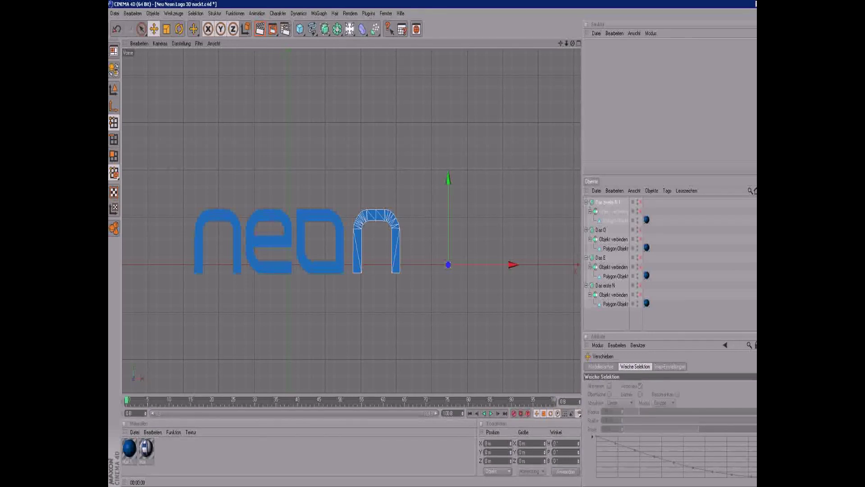
{"action": "left_click", "coordinate": [564, 443]}
{"action": "type", "text": "1"}
{"action": "left_click_drag", "start_coordinate": [514, 264], "coordinate": [509, 264]}
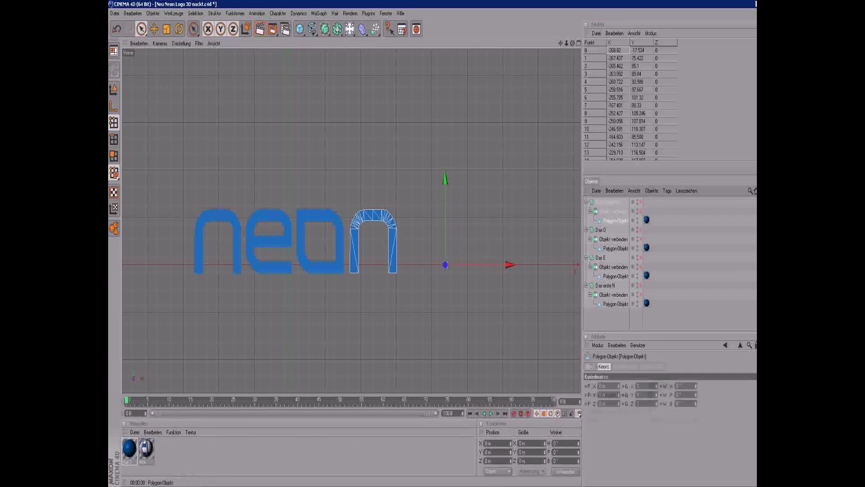
- Inspect the fit of Das zweite N.1 beside the other letters in the front view and in central perspective
{"action": "key", "text": "ctrl+a"}
{"action": "key", "text": "ctrl+a"}
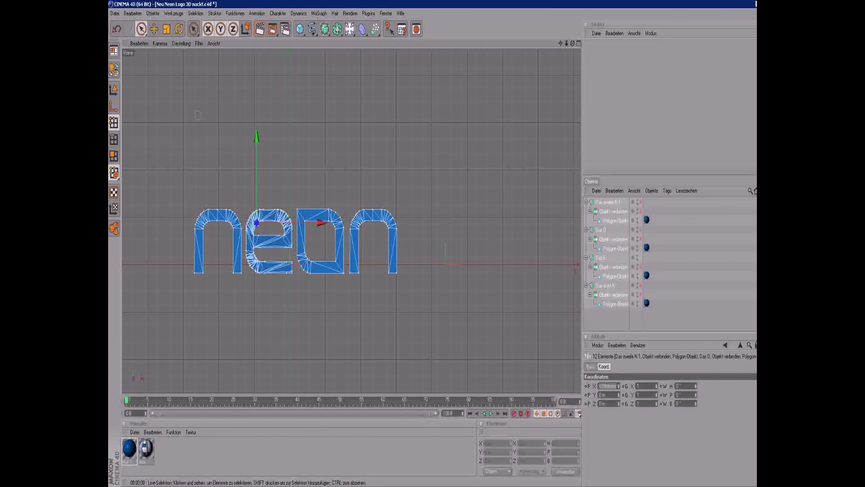
{"action": "left_click", "coordinate": [608, 202]}
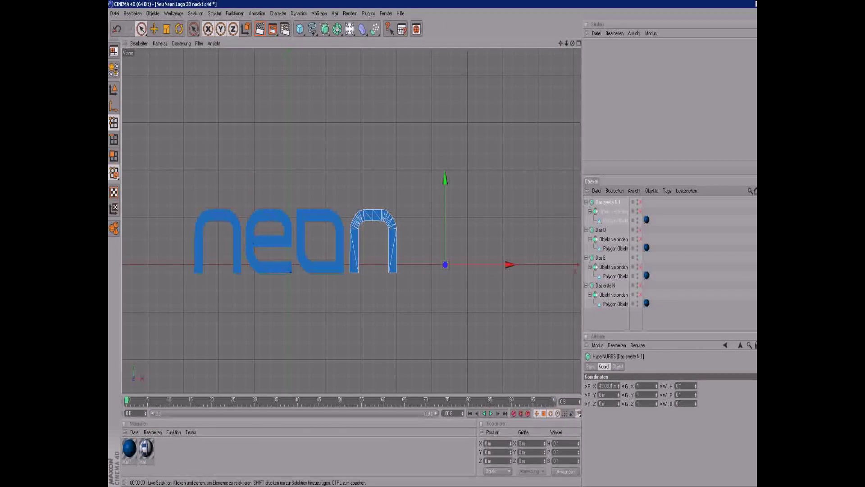
{"action": "scroll", "coordinate": [352, 221], "scroll_direction": "up", "scroll_amount": 5}
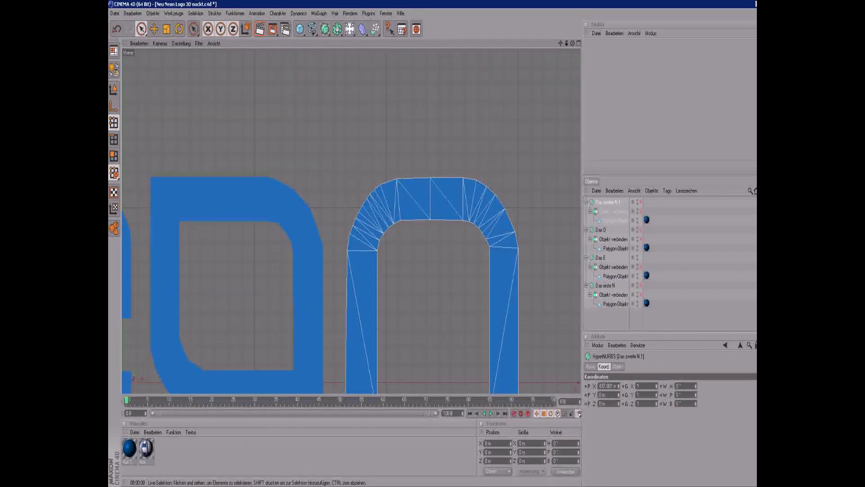
{"action": "middle_click_drag", "start_coordinate": [351, 221], "coordinate": [355, 140], "text": "alt"}
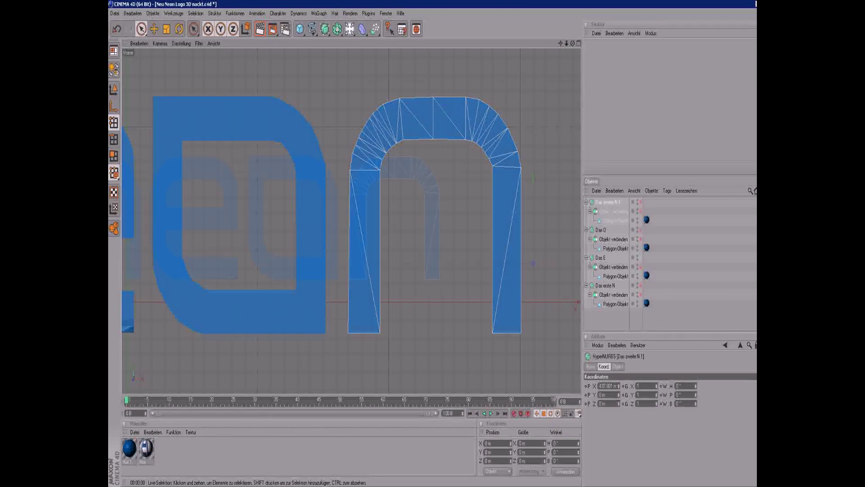
{"action": "scroll", "coordinate": [351, 220], "scroll_direction": "down", "scroll_amount": 8}
{"action": "key", "text": "F1"}
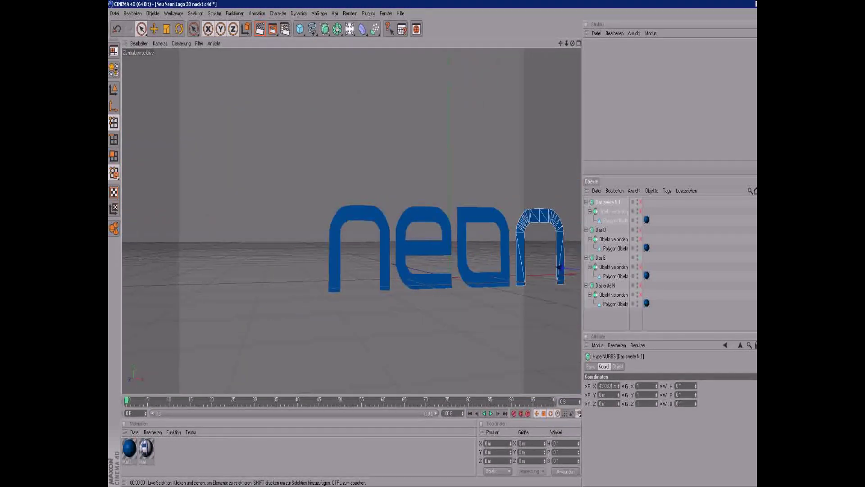
- Add a spot light at the scene origin beside the four letters
{"action": "key", "text": "e"}
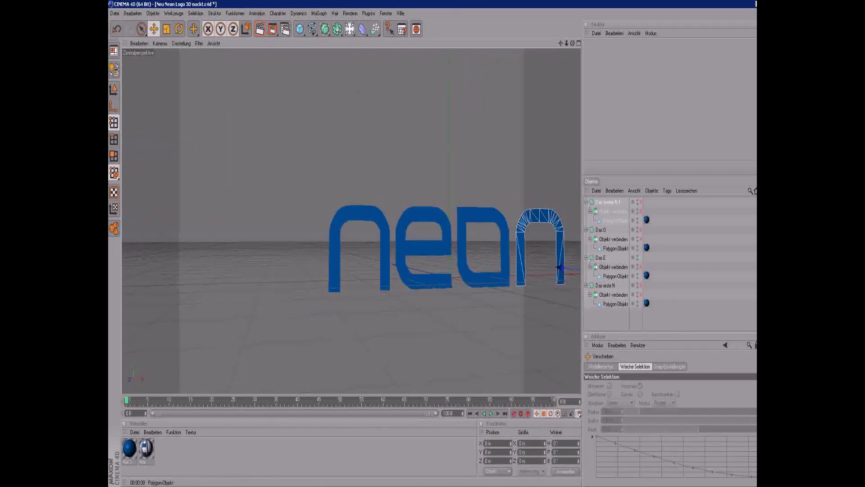
{"action": "key", "text": "ctrl+a"}
{"action": "left_click_drag", "start_coordinate": [535, 275], "coordinate": [456, 274]}
{"action": "left_click_drag", "start_coordinate": [363, 29], "coordinate": [441, 35]}
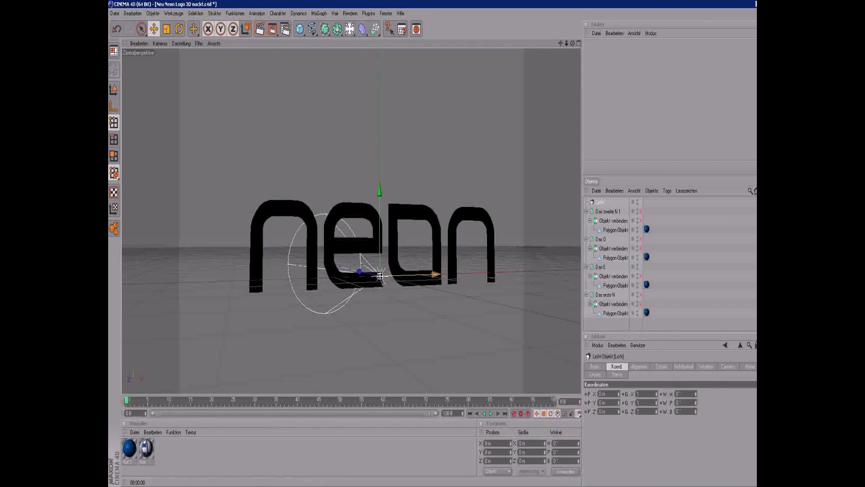
- Move the spot light in front of the logo to about X 43 m and Z -1190 m, so it illuminates all letters
{"action": "left_click_drag", "start_coordinate": [380, 276], "coordinate": [520, 310], "text": "alt"}
{"action": "left_click_drag", "start_coordinate": [572, 43], "coordinate": [532, 45]}
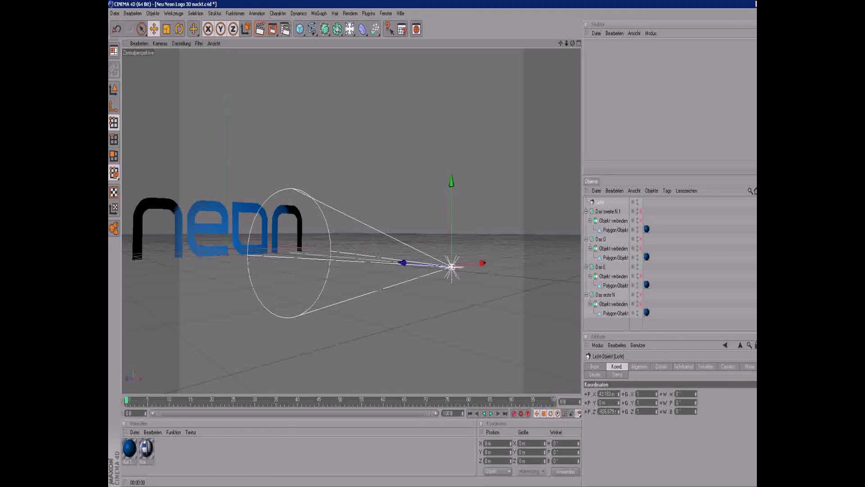
{"action": "left_click_drag", "start_coordinate": [402, 263], "coordinate": [456, 268]}
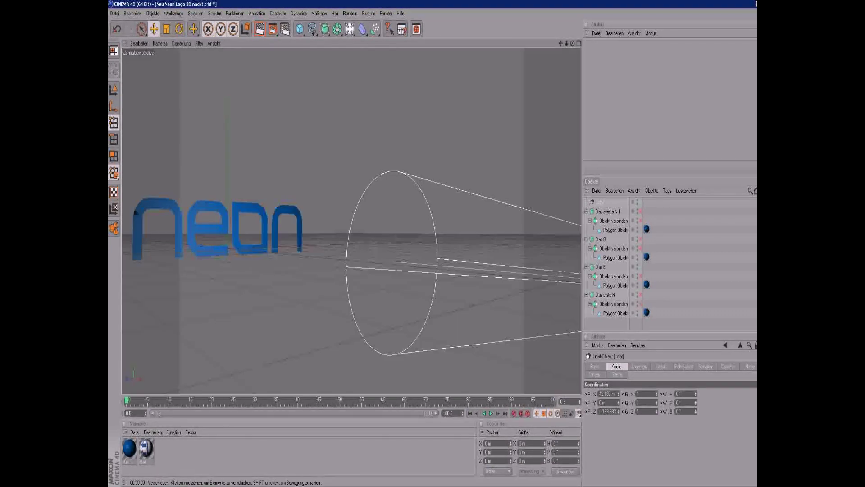
- Use the spot light as the view's camera to look at the logo from the light
{"action": "left_click_drag", "start_coordinate": [567, 43], "coordinate": [550, 44]}
{"action": "left_click", "coordinate": [160, 43]}
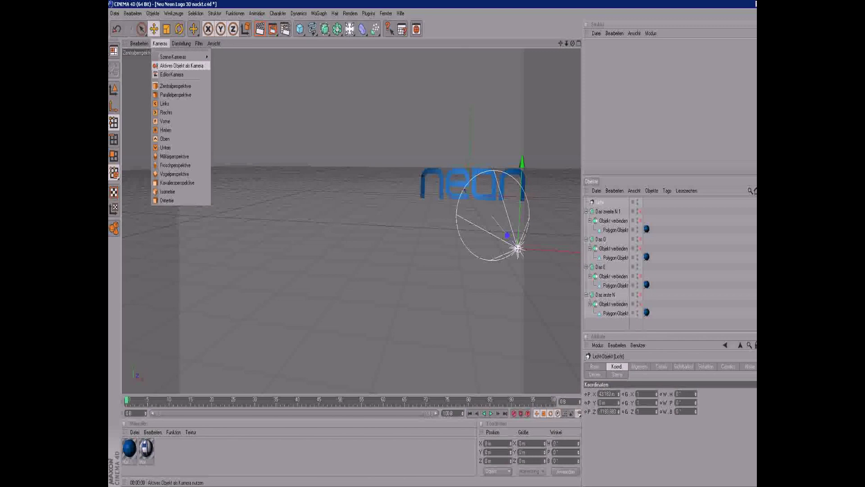
{"action": "left_click", "coordinate": [182, 65]}
{"action": "key", "text": "ctrl+r"}
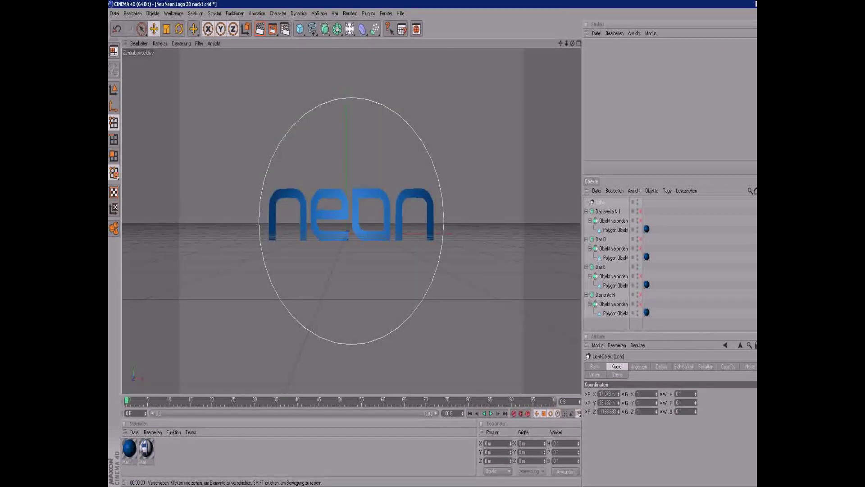
- Raise the spot light and tilt it down through its camera view, keeping the neon logo inside the light circle
{"action": "middle_click_drag", "start_coordinate": [351, 208], "coordinate": [352, 247], "text": "alt"}
{"action": "key", "text": "r"}
{"action": "left_click_drag", "start_coordinate": [352, 253], "coordinate": [351, 149]}
{"action": "key", "text": "e"}
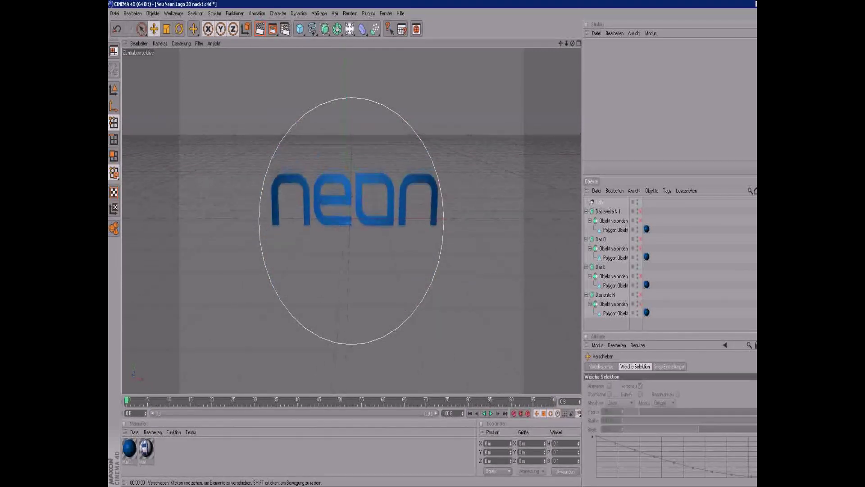
- Switch the perspective view back to the editor camera
{"action": "left_click", "coordinate": [139, 44]}
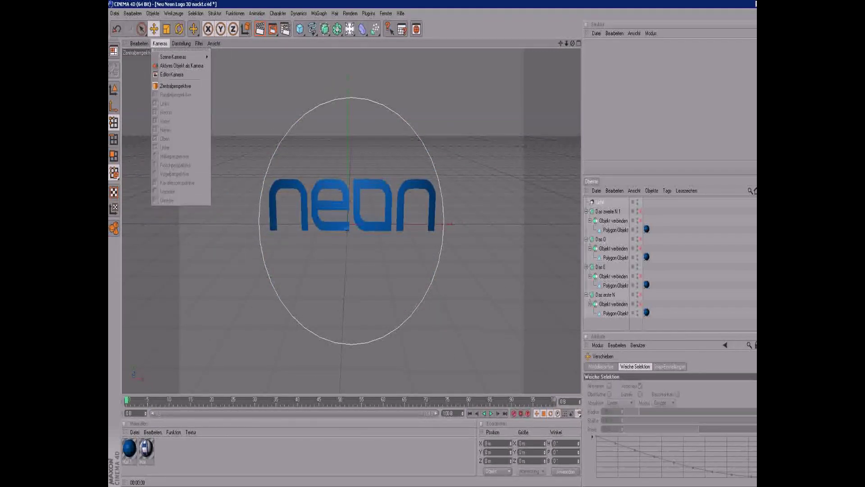
{"action": "left_click", "coordinate": [173, 85]}
{"action": "left_click", "coordinate": [160, 43]}
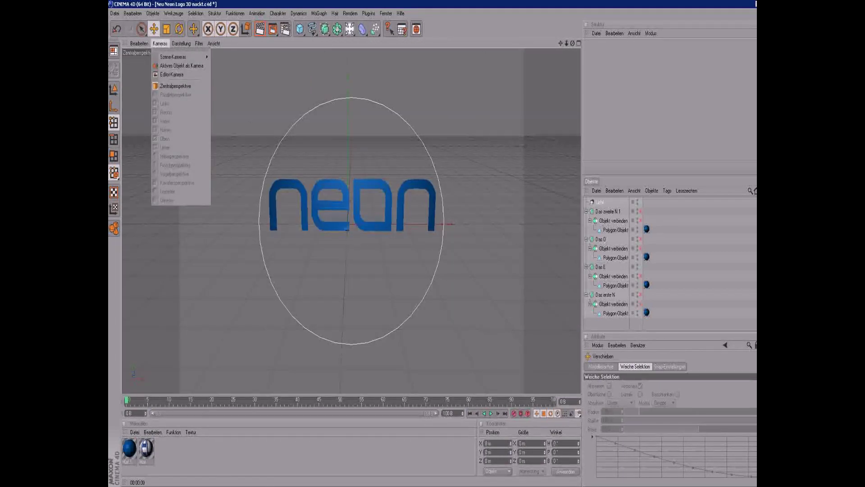
{"action": "left_click", "coordinate": [173, 74]}
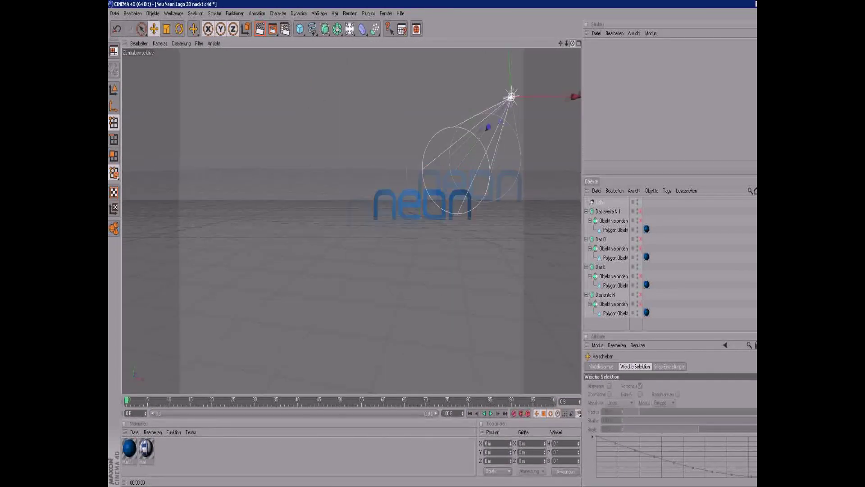
- Enable the Glanzfarbe and Glühen channels in the logo's blue material and render the view
{"action": "left_click_drag", "start_coordinate": [573, 43], "coordinate": [604, 43]}
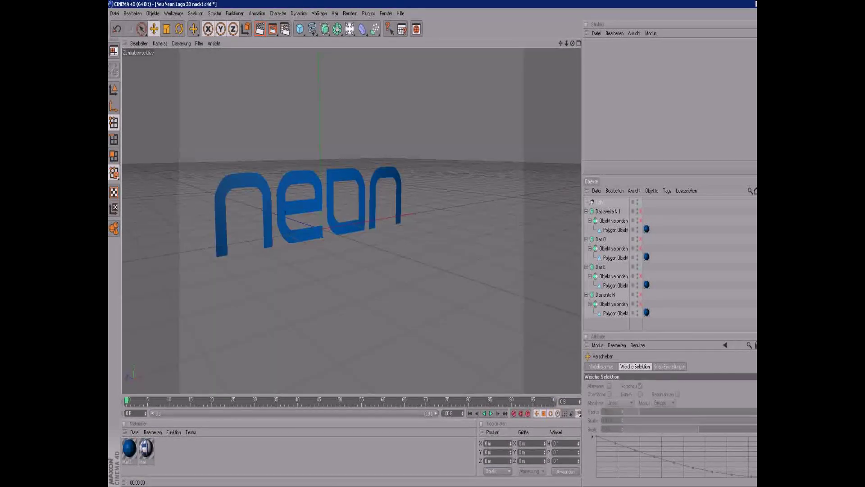
{"action": "double_click", "coordinate": [129, 448]}
{"action": "left_click", "coordinate": [241, 237]}
{"action": "left_click", "coordinate": [241, 246]}
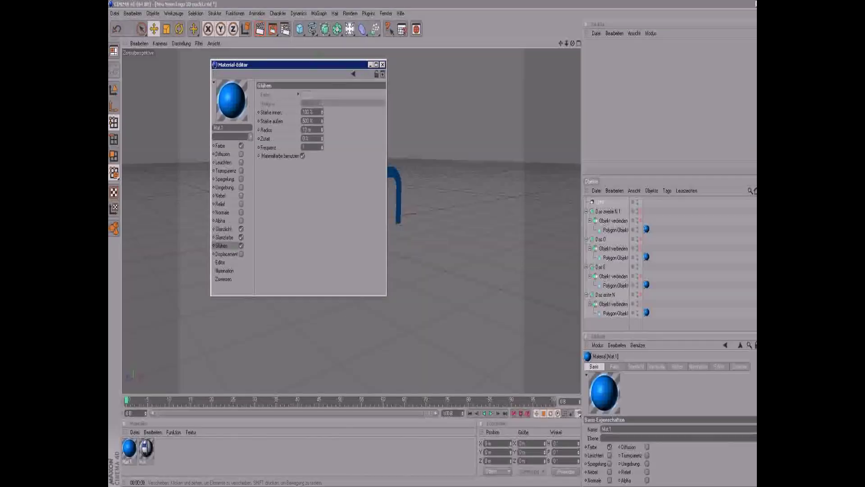
{"action": "left_click", "coordinate": [382, 64]}
{"action": "left_click", "coordinate": [260, 29]}
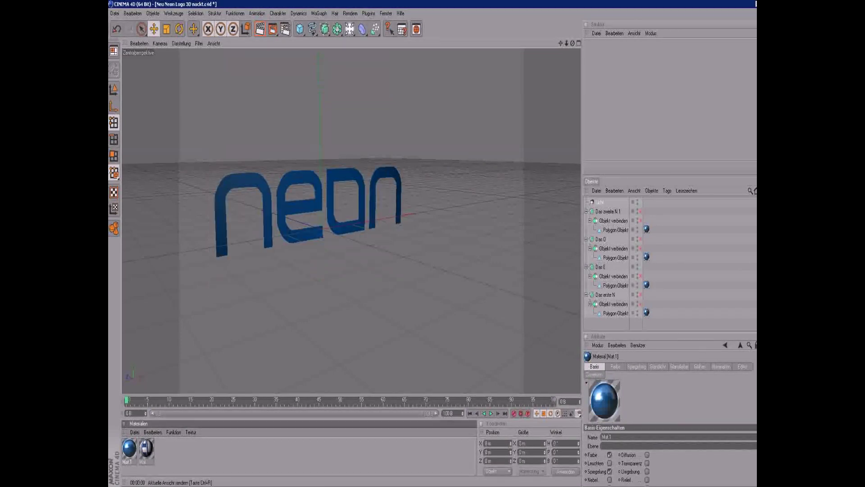
- Give the logo's material a 75 % Spiegelung and a white glow that ignores the material colour, test-rendering the changes
{"action": "key", "text": "ctrl+r"}
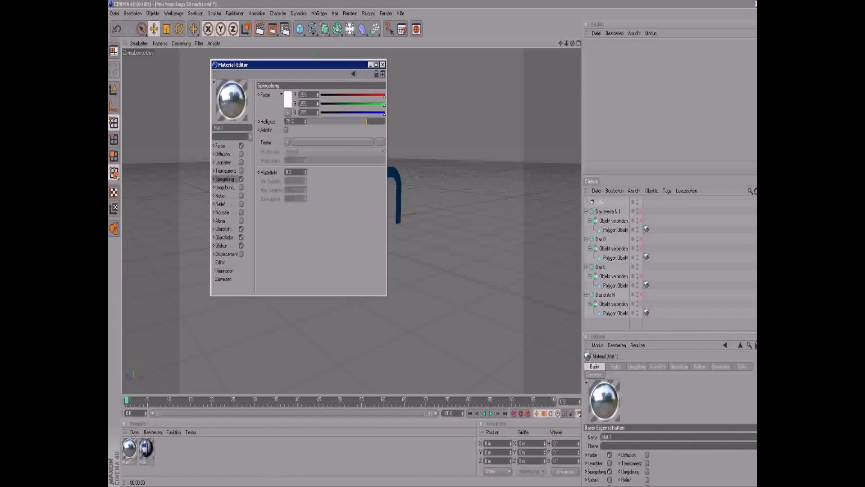
{"action": "key", "text": "ctrl+r"}
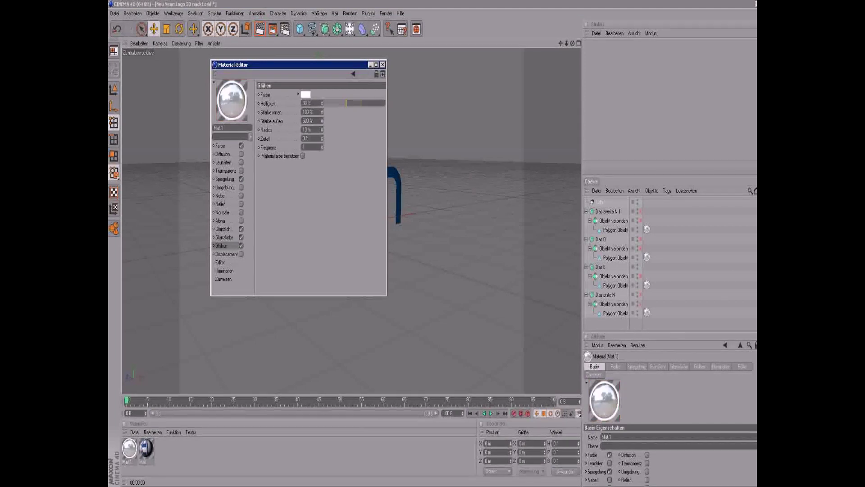
{"action": "key", "text": "shift+r"}
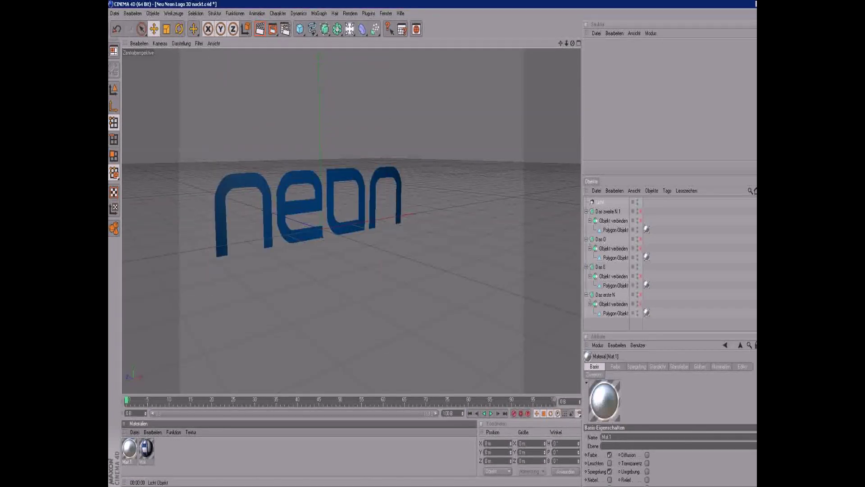
- Look through the light's visibility, lens effect, basic and general settings, including the available lens glow presets
{"action": "left_click", "coordinate": [600, 202]}
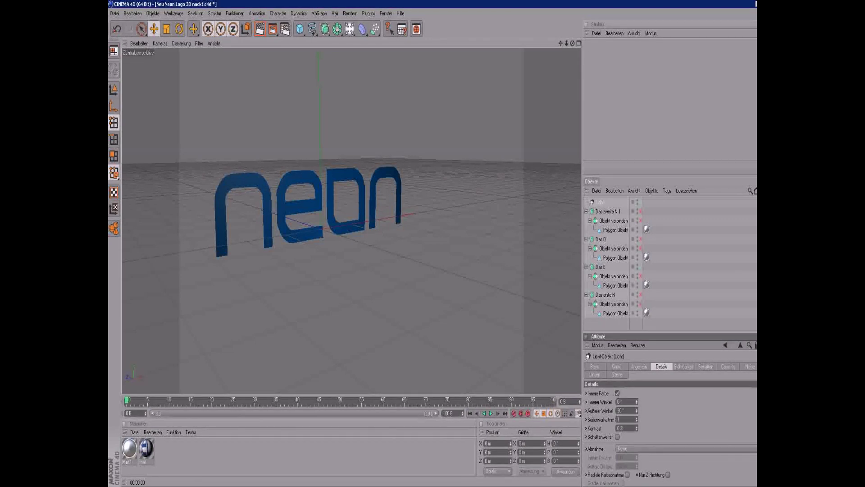
{"action": "left_click", "coordinate": [683, 367]}
{"action": "left_click", "coordinate": [595, 375]}
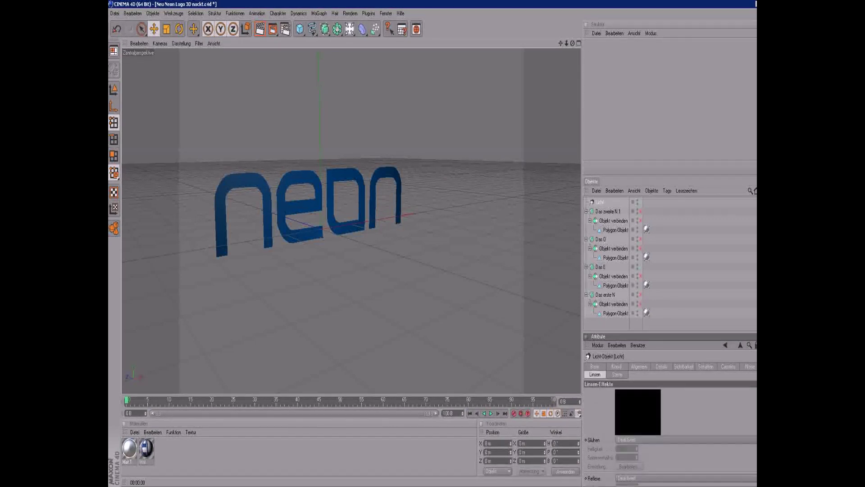
{"action": "left_click", "coordinate": [640, 440]}
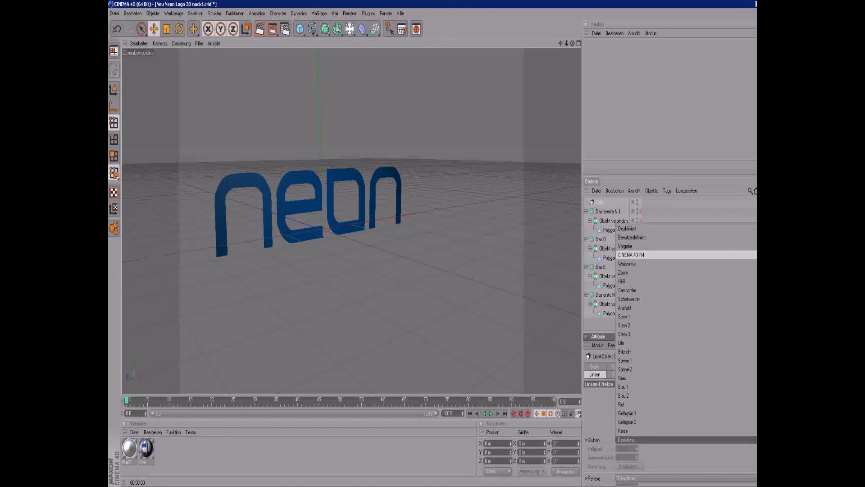
{"action": "left_click", "coordinate": [595, 366]}
{"action": "left_click", "coordinate": [595, 366]}
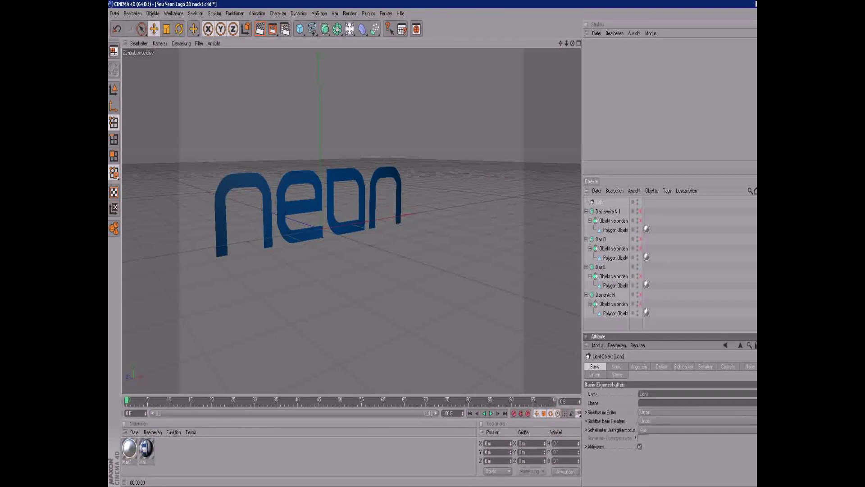
{"action": "left_click", "coordinate": [639, 366]}
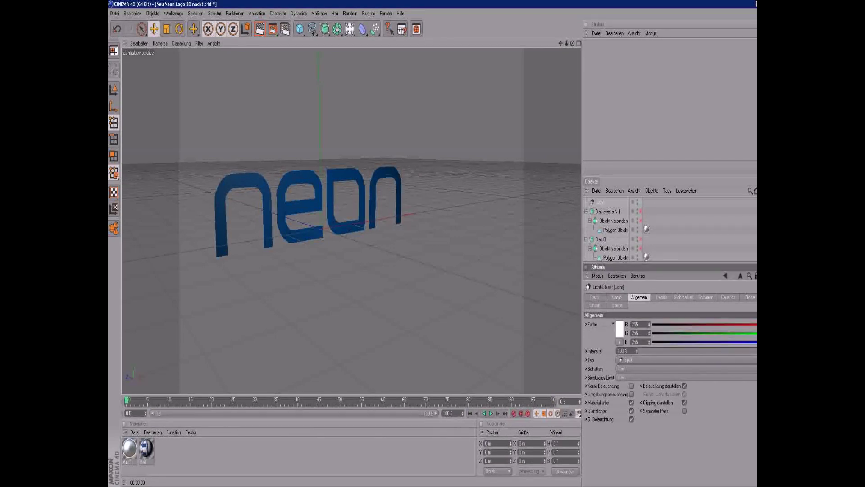
- Turn off the Glanzfarbe and Glanzlicht channels in the logo's material and test-render the view
{"action": "double_click", "coordinate": [129, 449]}
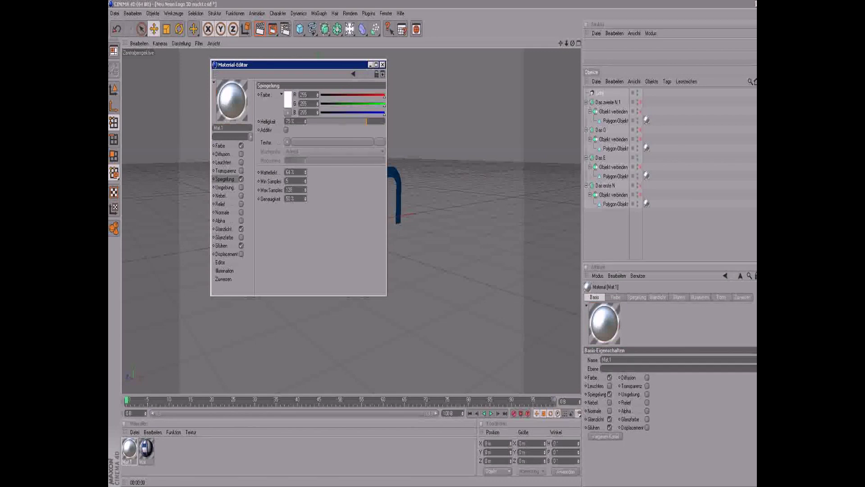
{"action": "left_click", "coordinate": [384, 62]}
{"action": "key", "text": "ctrl+r"}
{"action": "double_click", "coordinate": [130, 448]}
{"action": "left_click", "coordinate": [223, 229]}
{"action": "left_click", "coordinate": [382, 64]}
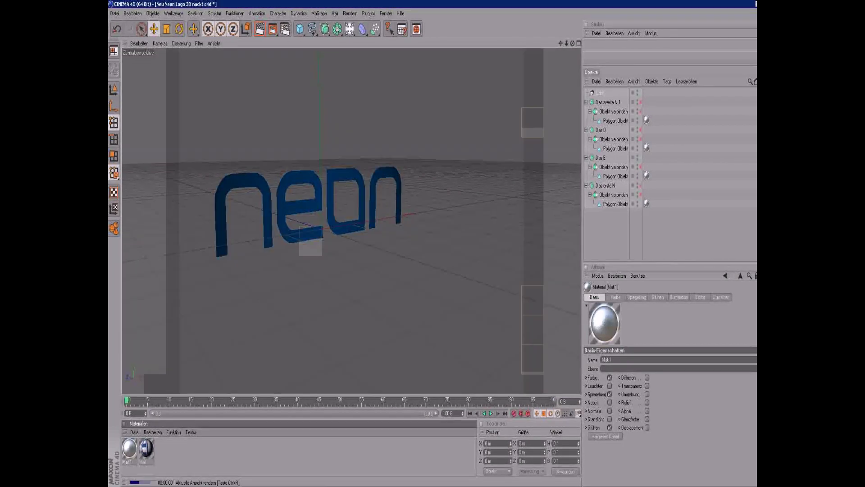
- Change the light's type to Unendlich (infinite)
{"action": "left_click", "coordinate": [601, 93]}
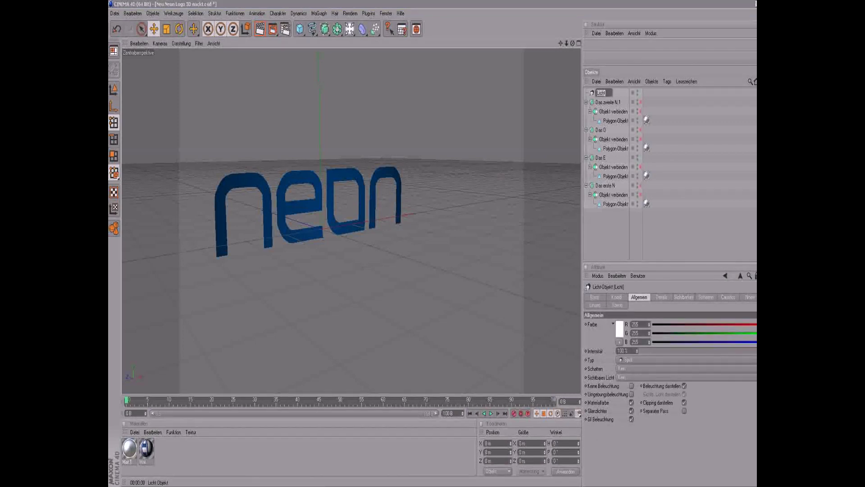
{"action": "left_click", "coordinate": [628, 360]}
{"action": "left_click", "coordinate": [632, 386]}
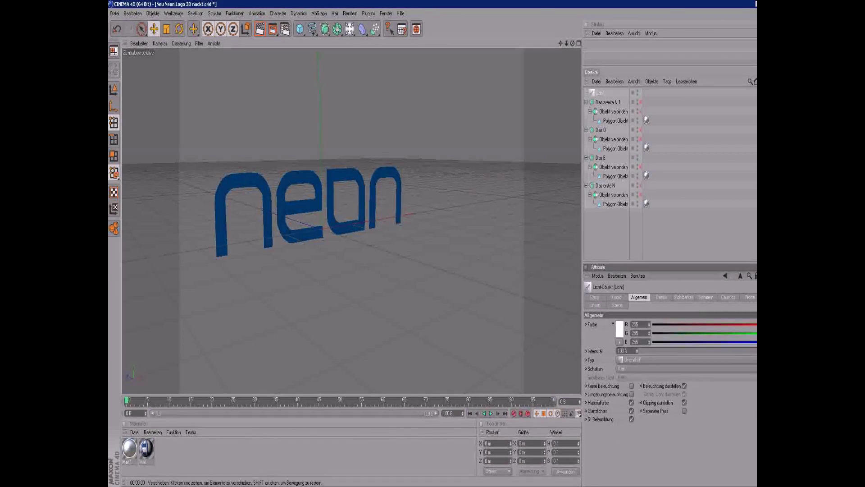
- Enable the Leuchten channel in the logo's material with the blue R 0, G 80, B 151 and render the view
{"action": "double_click", "coordinate": [129, 448]}
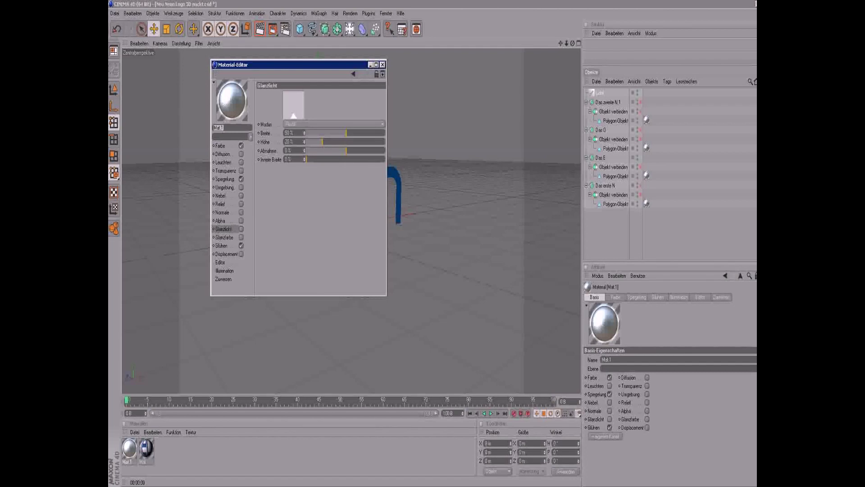
{"action": "left_click", "coordinate": [241, 162]}
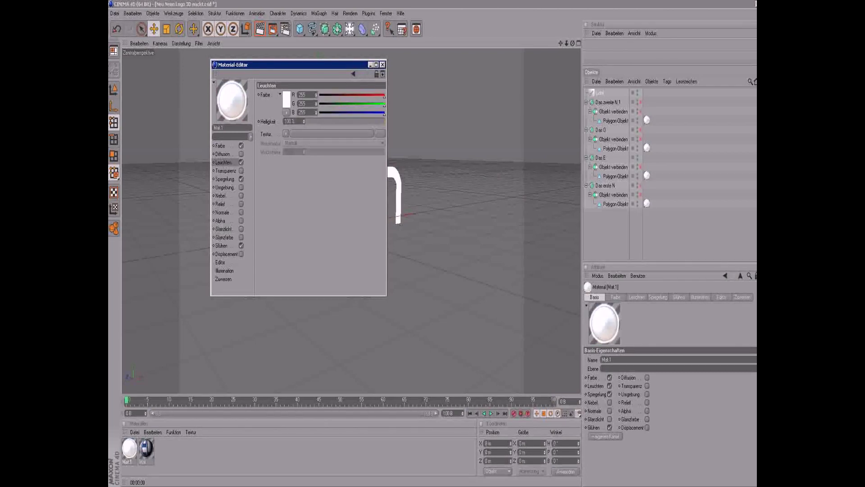
{"action": "type", "text": "155"}
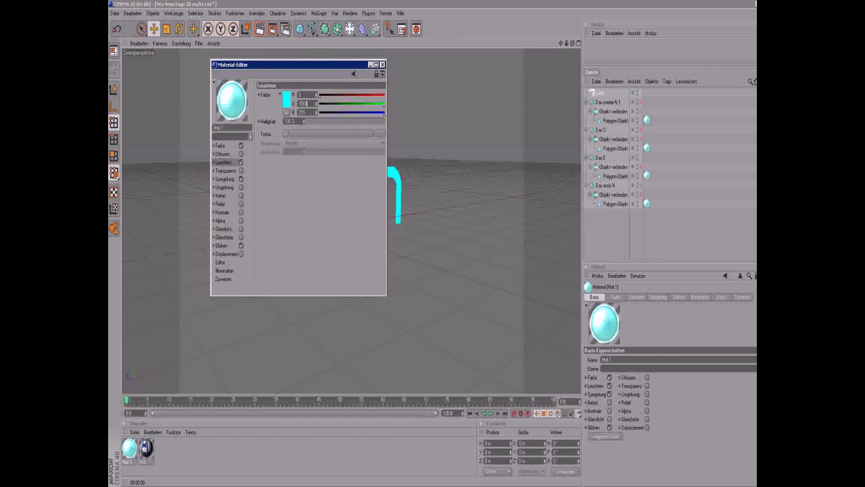
{"action": "key", "text": "Return"}
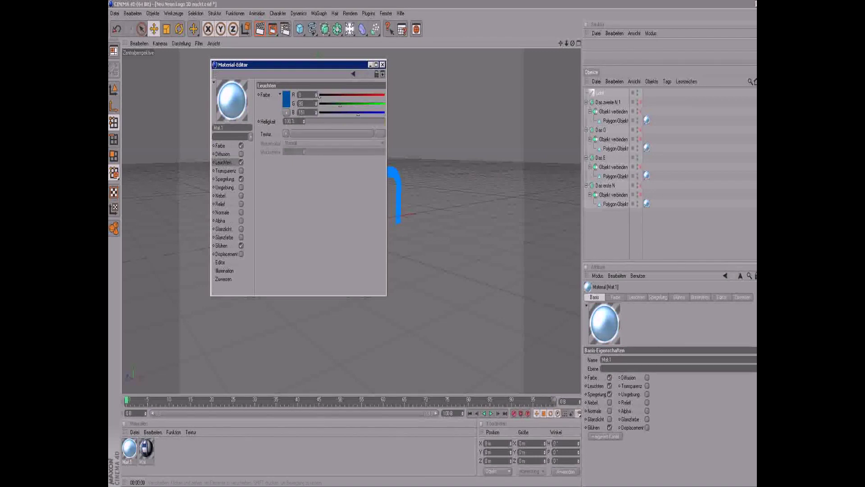
{"action": "key", "text": "Escape"}
{"action": "key", "text": "ctrl+r"}
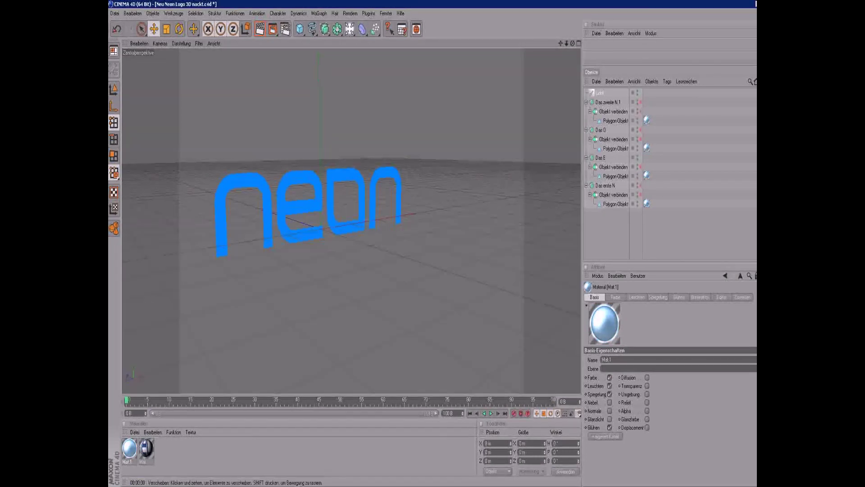
- Try to extrude the last N by placing its connect object inside a new Extrude-NURBS
{"action": "left_click", "coordinate": [115, 13]}
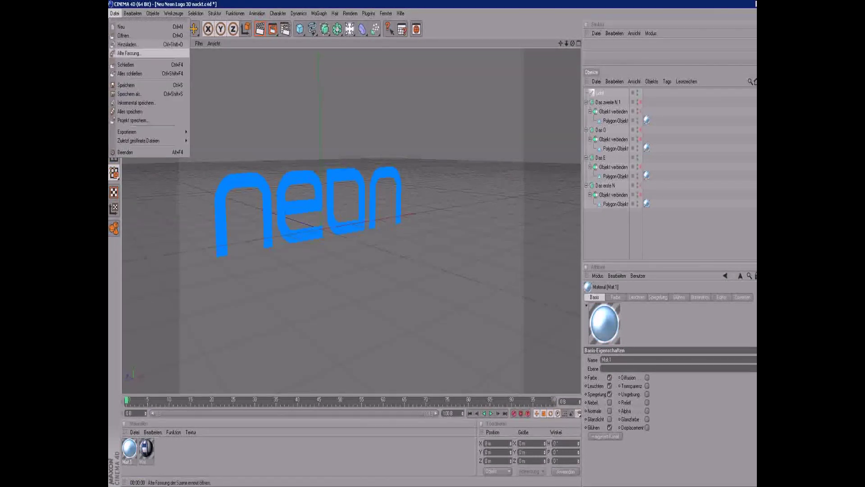
{"action": "key", "text": "Escape"}
{"action": "left_click_drag", "start_coordinate": [325, 28], "coordinate": [397, 52]}
{"action": "left_click_drag", "start_coordinate": [613, 121], "coordinate": [613, 111]}
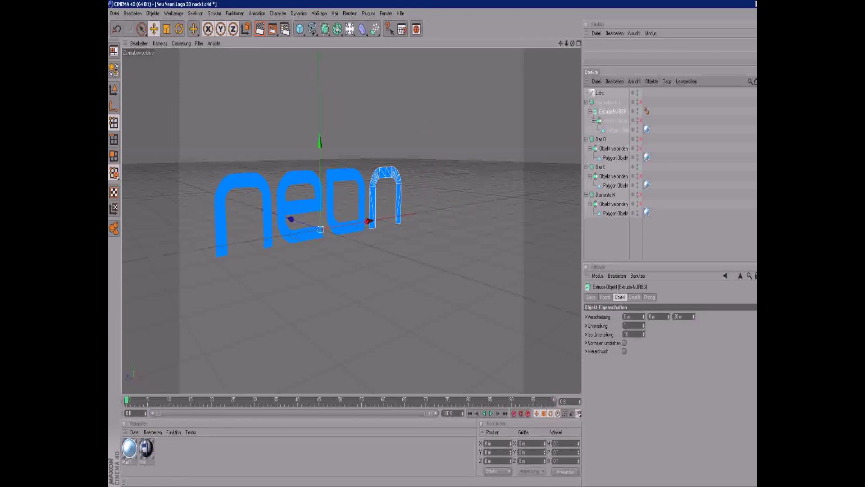
{"action": "left_click_drag", "start_coordinate": [352, 293], "coordinate": [424, 284], "text": "alt"}
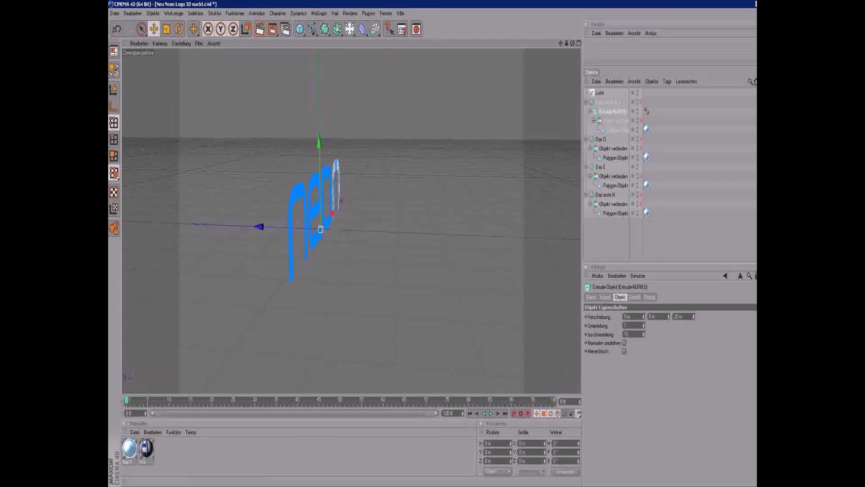
{"action": "double_click", "coordinate": [653, 316]}
{"action": "type", "text": "40"}
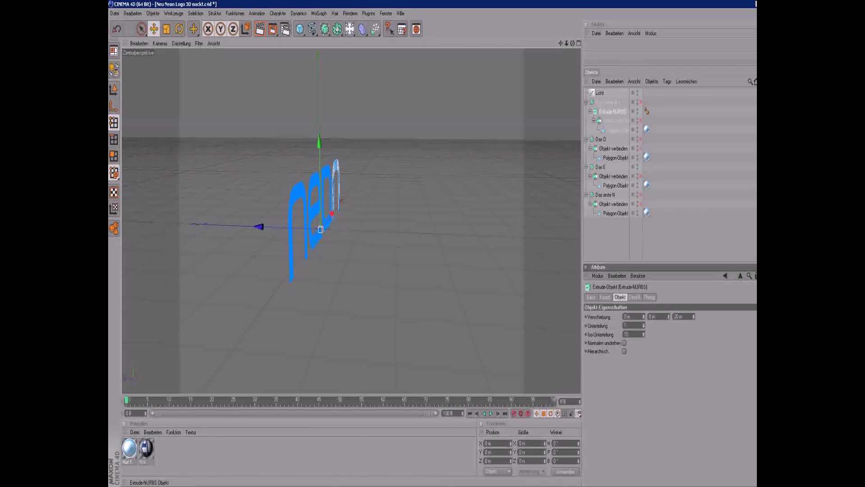
- Move the Extrude-NURBS out of the Das zweite N.1 group, set its Z offset to 0 m and show its cap settings
{"action": "left_click_drag", "start_coordinate": [612, 111], "coordinate": [602, 98]}
{"action": "left_click", "coordinate": [591, 297]}
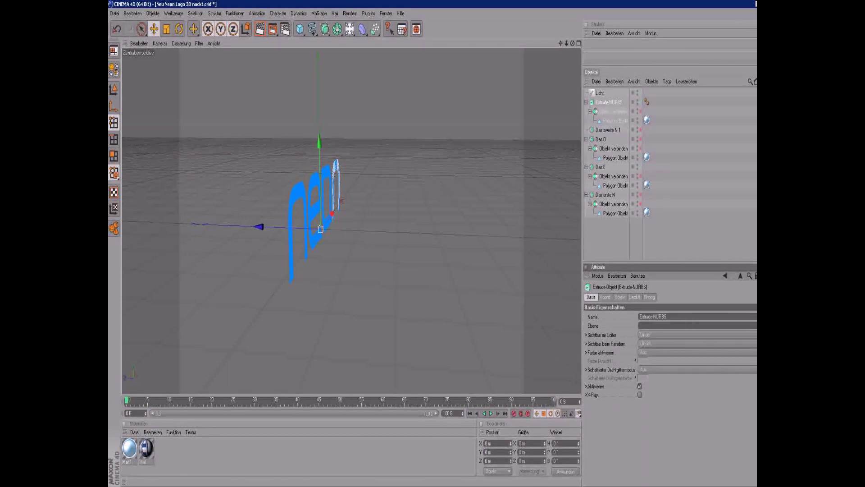
{"action": "left_click", "coordinate": [620, 297]}
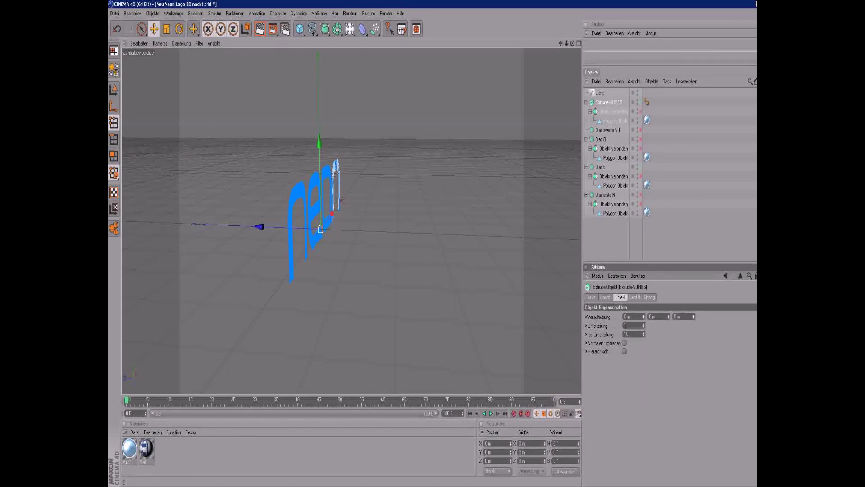
{"action": "left_click", "coordinate": [634, 297]}
- Undo the extrusion attempt on the last N, including the added Extrude-NURBS
{"action": "key", "text": "ctrl+z"}
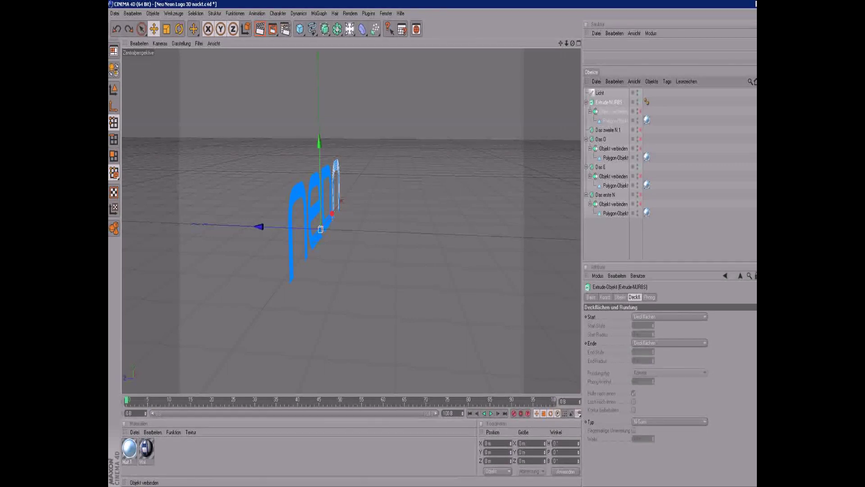
{"action": "key", "text": "ctrl+z"}
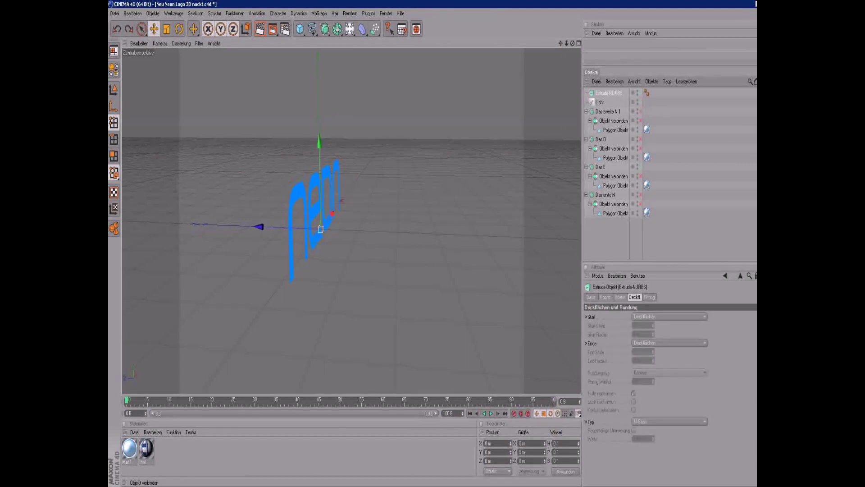
{"action": "key", "text": "ctrl+z"}
- Try a Landschaft object beneath the neon logo, test-render it and delete it again
{"action": "left_click", "coordinate": [325, 29]}
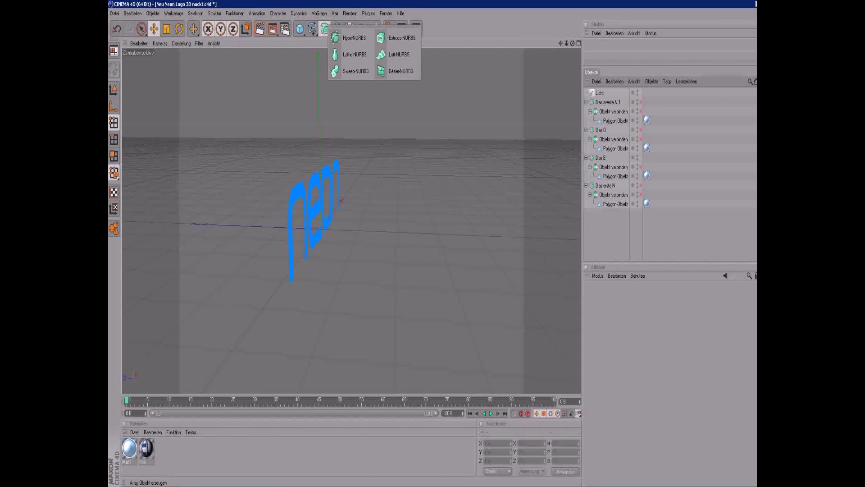
{"action": "left_click", "coordinate": [338, 29]}
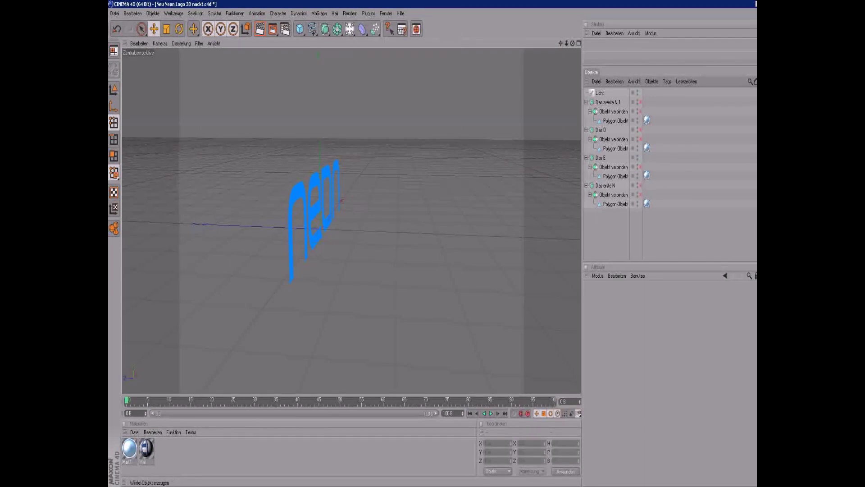
{"action": "left_click", "coordinate": [300, 29]}
{"action": "left_click", "coordinate": [377, 87]}
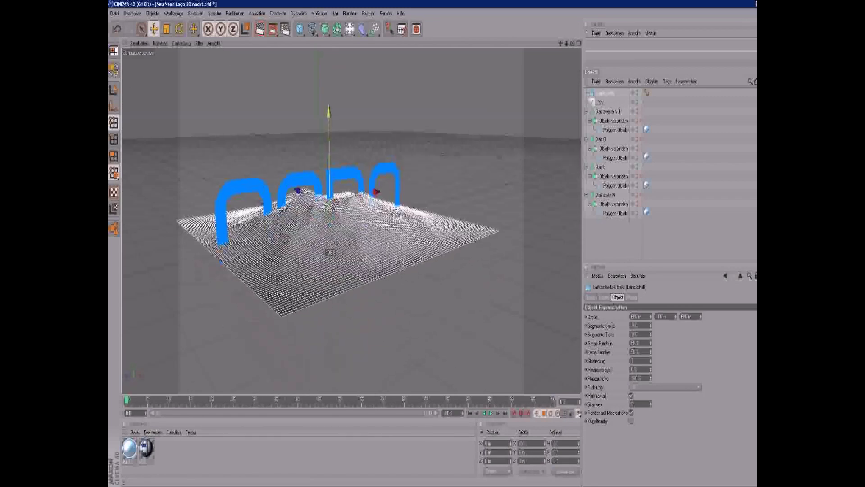
{"action": "key", "text": "ctrl+r"}
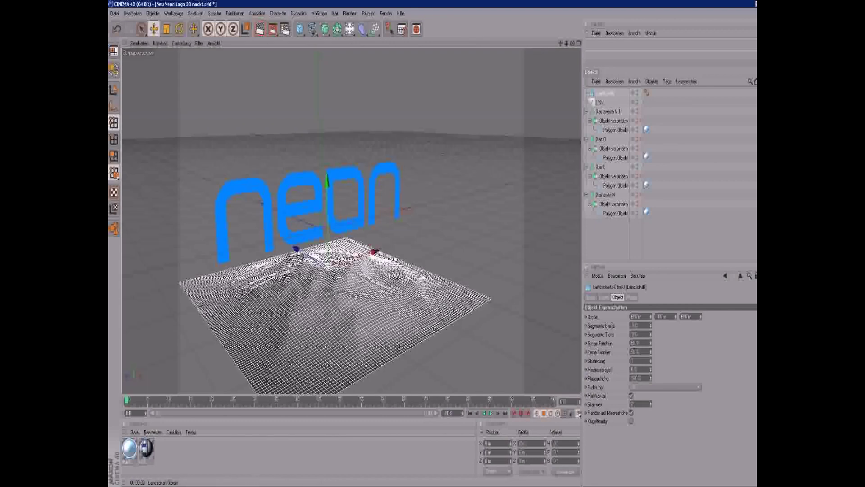
{"action": "key", "text": "Delete"}
- Adjust the Spiegelung channel of the logo's material by entering the value 95, and render the view
{"action": "key", "text": "ctrl+r"}
{"action": "double_click", "coordinate": [129, 449]}
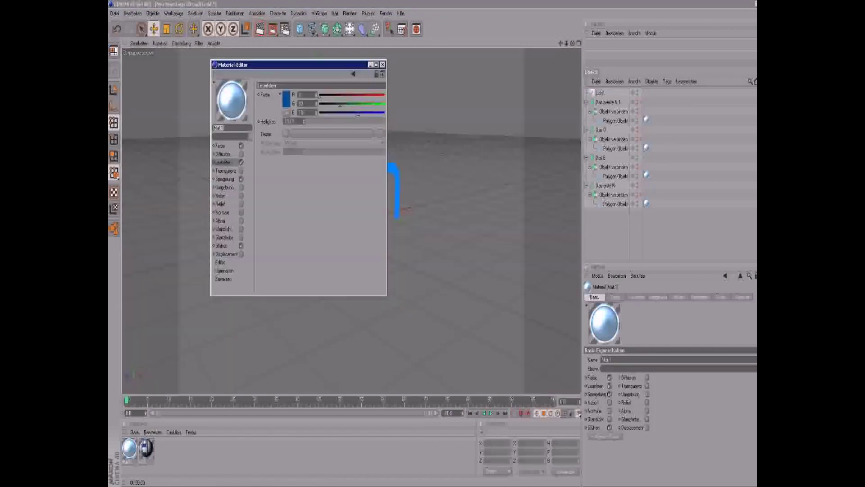
{"action": "left_click", "coordinate": [225, 179]}
{"action": "type", "text": "95"}
{"action": "key", "text": "Return"}
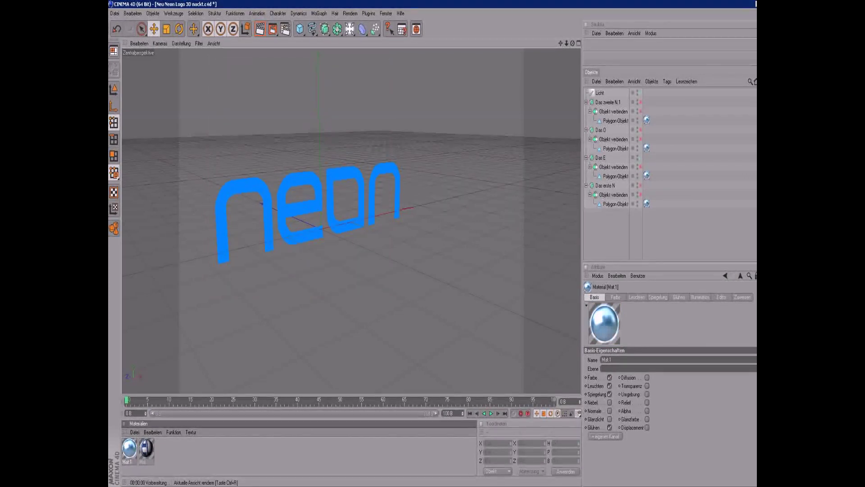
{"action": "key", "text": "ctrl+r"}
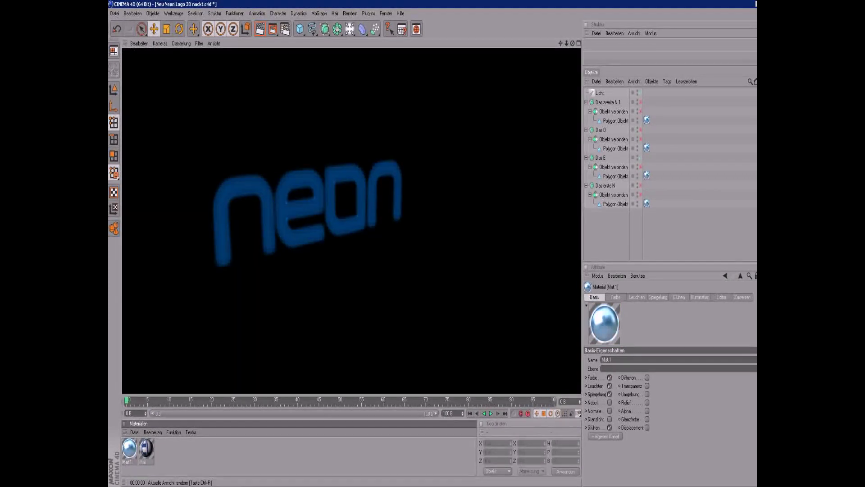
- Change the Licht object's type from infinite to Punkt and test-render the view
{"action": "left_click", "coordinate": [212, 381]}
{"action": "left_click", "coordinate": [599, 93]}
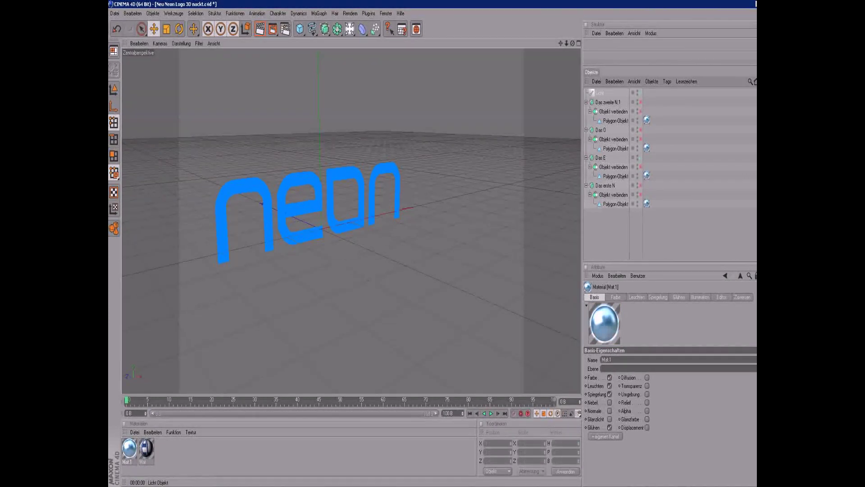
{"action": "left_click", "coordinate": [685, 359]}
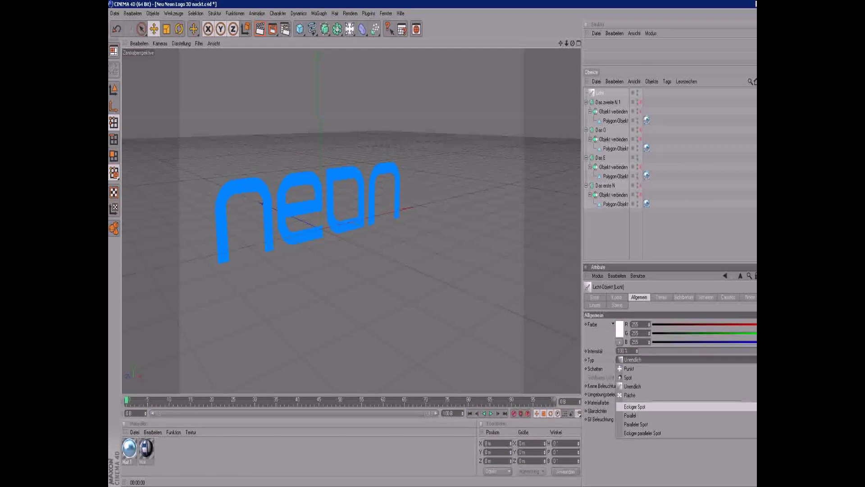
{"action": "left_click", "coordinate": [630, 369]}
{"action": "left_click", "coordinate": [261, 29]}
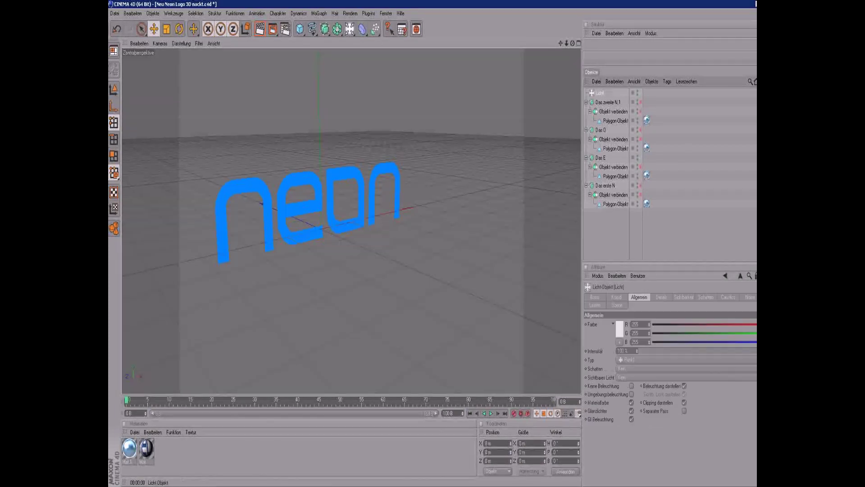
- Set the light colour's red value to 0 and look up the colour of the Mat.1 material for matching
{"action": "double_click", "coordinate": [640, 324]}
{"action": "type", "text": "0"}
{"action": "key", "text": "Tab"}
{"action": "type", "text": "5"}
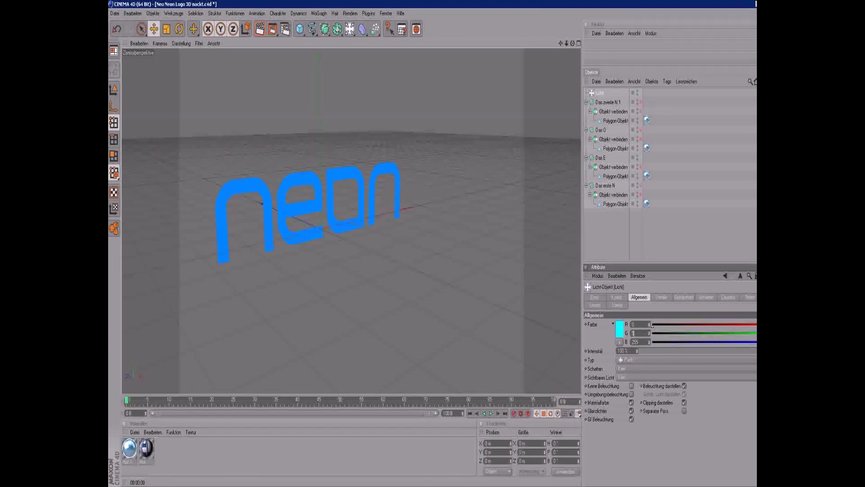
{"action": "type", "text": "1"}
{"action": "key", "text": "Tab"}
{"action": "double_click", "coordinate": [130, 448]}
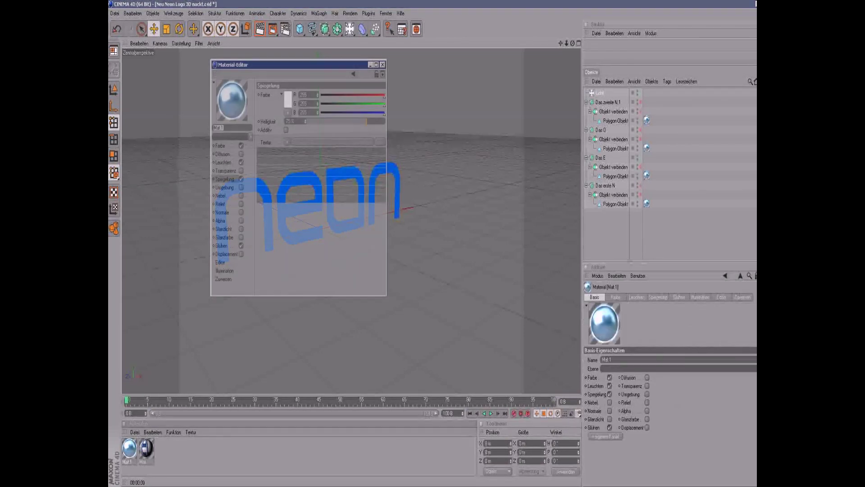
{"action": "left_click", "coordinate": [384, 64]}
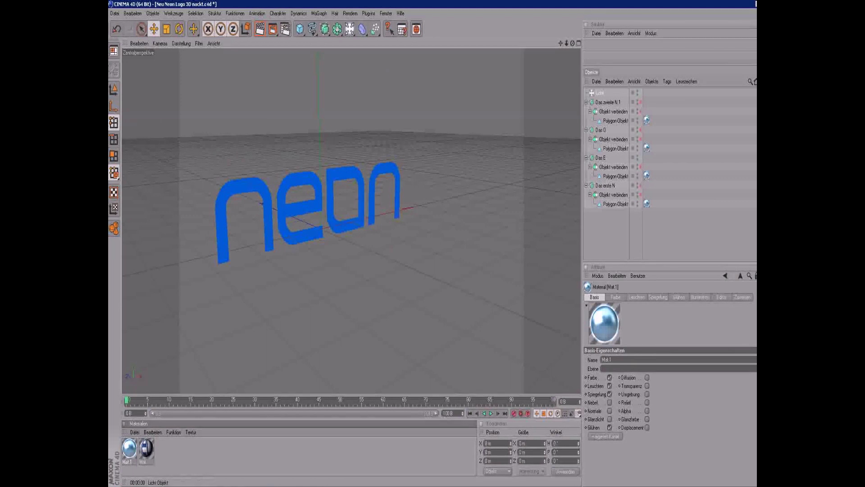
- Set the Licht object's colour to green 91 and blue 158, and render the view
{"action": "left_click", "coordinate": [600, 93]}
{"action": "type", "text": "91"}
{"action": "key", "text": "Tab"}
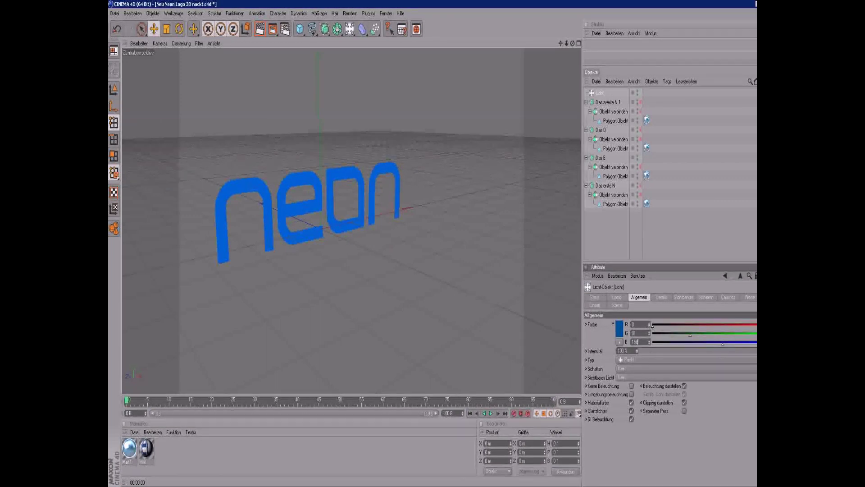
{"action": "type", "text": "8"}
{"action": "key", "text": "ctrl+r"}
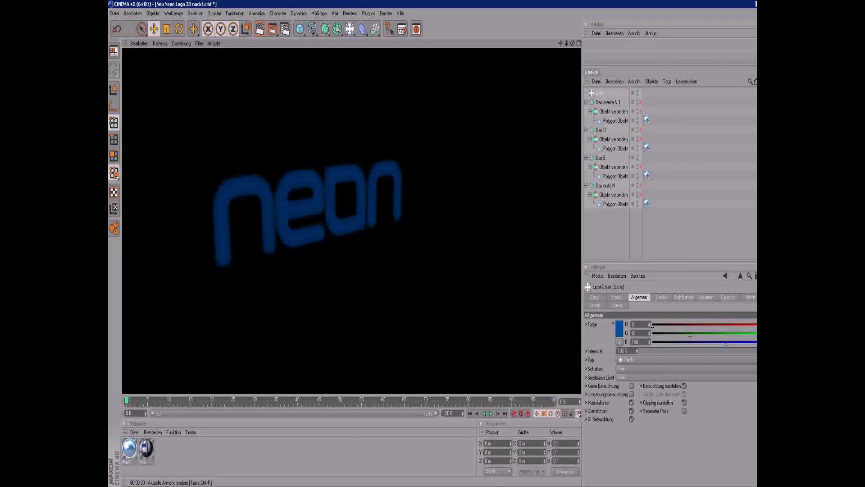
- Raise the outer strength of the Mat.1 material's Glühen channel, set its radius to 42 m, and render the view
{"action": "double_click", "coordinate": [130, 448]}
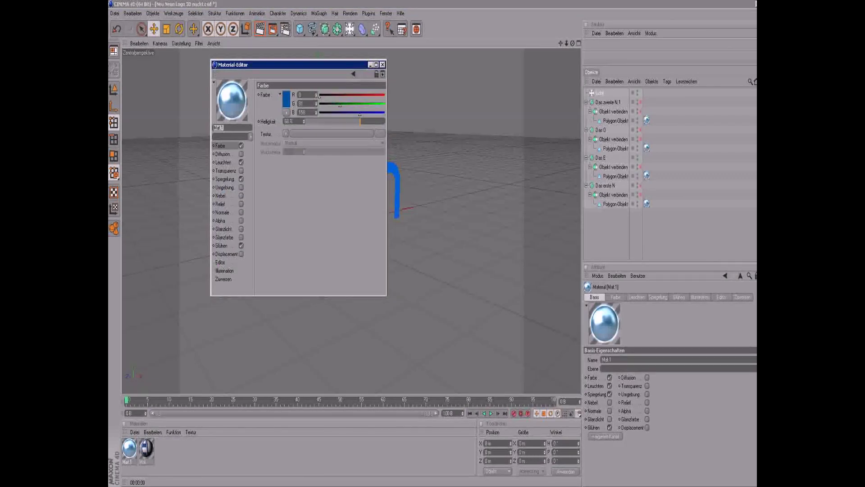
{"action": "left_click", "coordinate": [221, 246]}
{"action": "left_click_drag", "start_coordinate": [321, 121], "coordinate": [312, 121]}
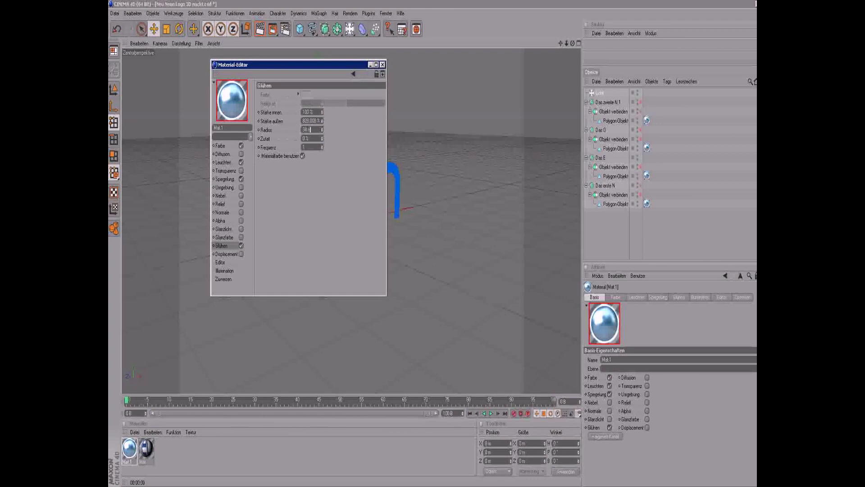
{"action": "left_click", "coordinate": [383, 64]}
{"action": "left_click", "coordinate": [260, 28]}
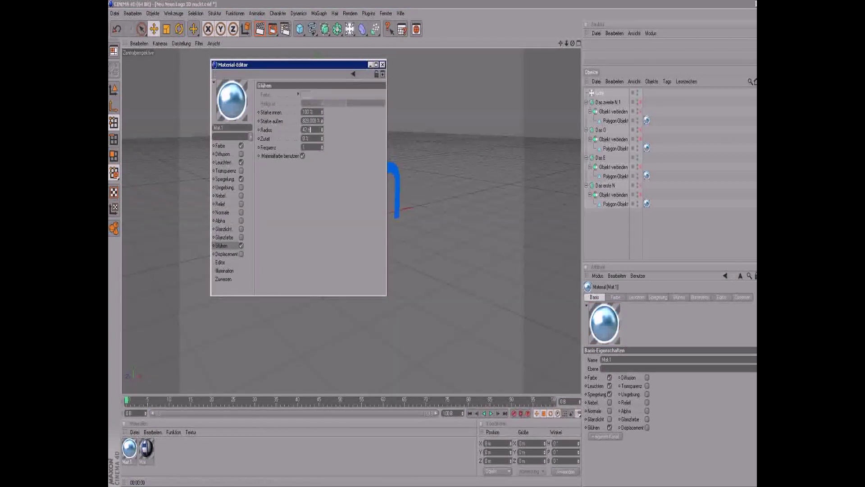
{"action": "left_click", "coordinate": [383, 64]}
{"action": "key", "text": "ctrl+r"}
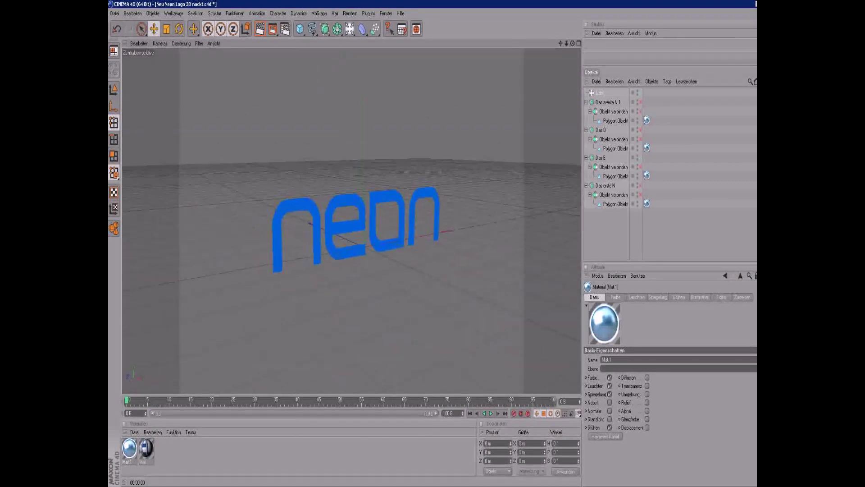
- Render the neon logo from slightly shifted views to examine its stronger glow
{"action": "key", "text": "ctrl+r"}
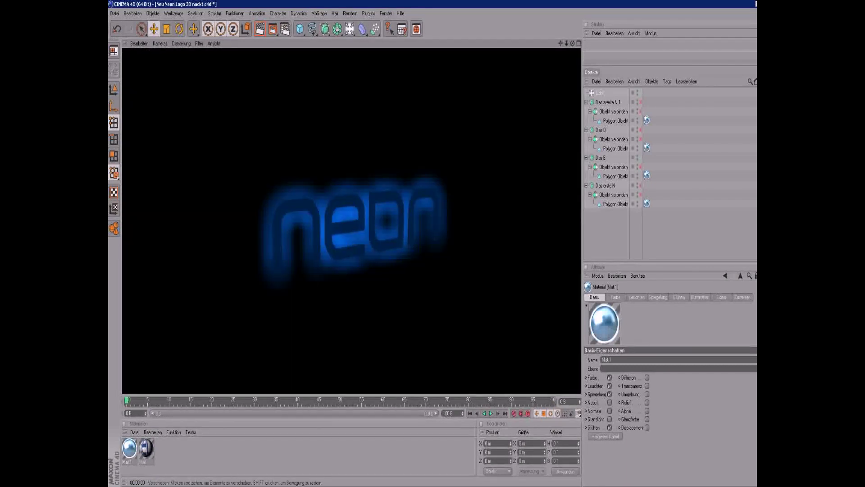
{"action": "key", "text": "F5"}
{"action": "key", "text": "F1"}
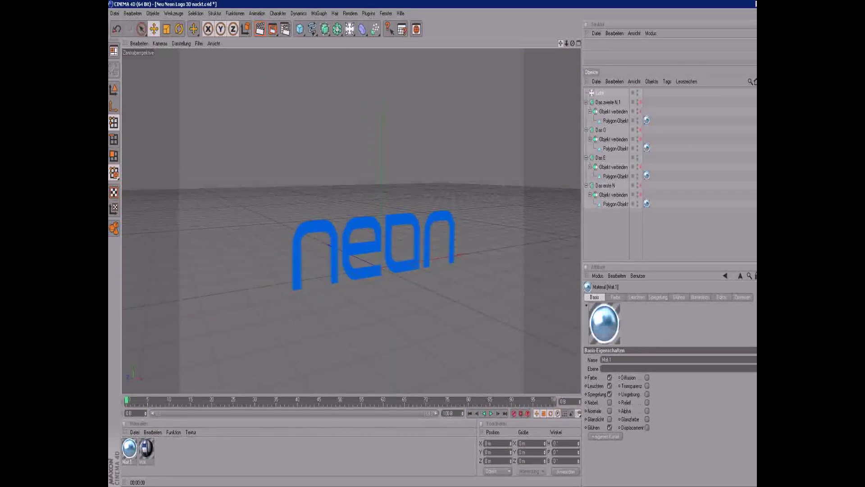
{"action": "key", "text": "ctrl+r"}
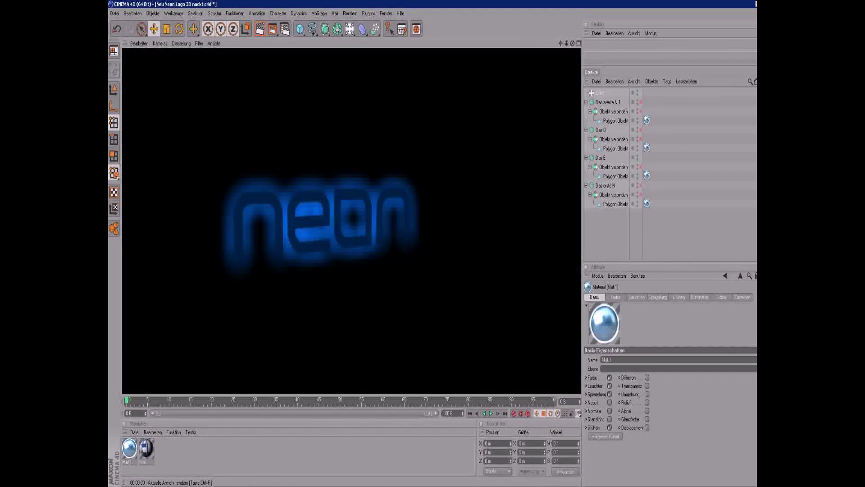